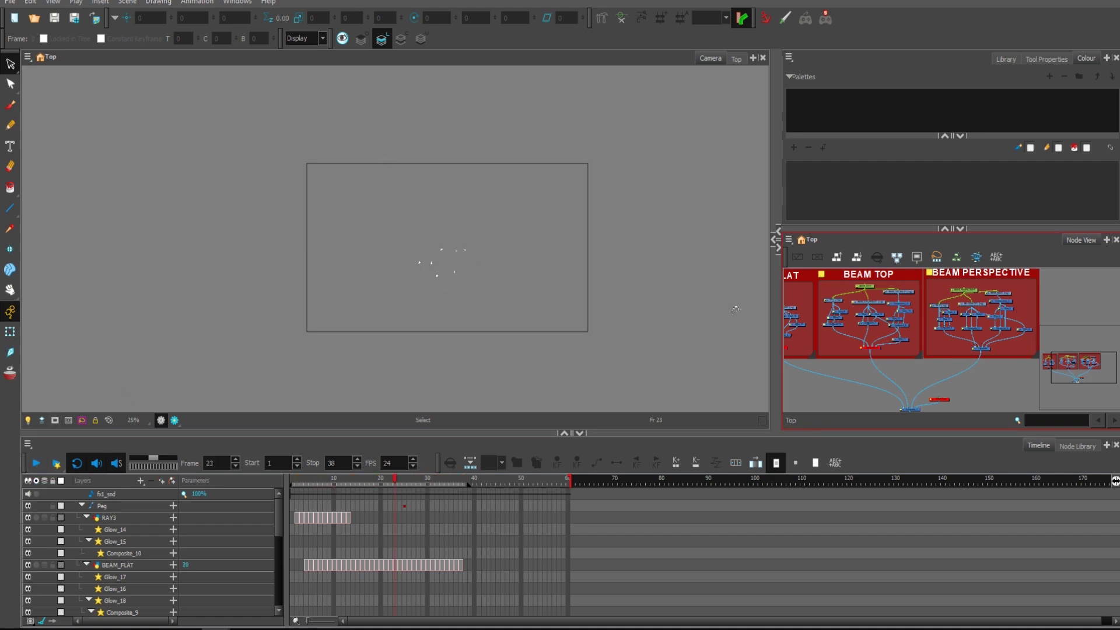
# Step: Disable the BEAM_BACK1 and BEAM_FRONT1 drawing nodes in the BEAM PERSPECTIVE group and play back the remaining ray animation
pyautogui.moveTo(1004, 378); pyautogui.dragTo(932, 390)
pyautogui.press('2')
pyautogui.press('2')
pyautogui.moveTo(944, 301); pyautogui.dragTo(1028, 334)
pyautogui.press('2')
pyautogui.press('2')
pyautogui.press('2')
pyautogui.click(1005, 307)
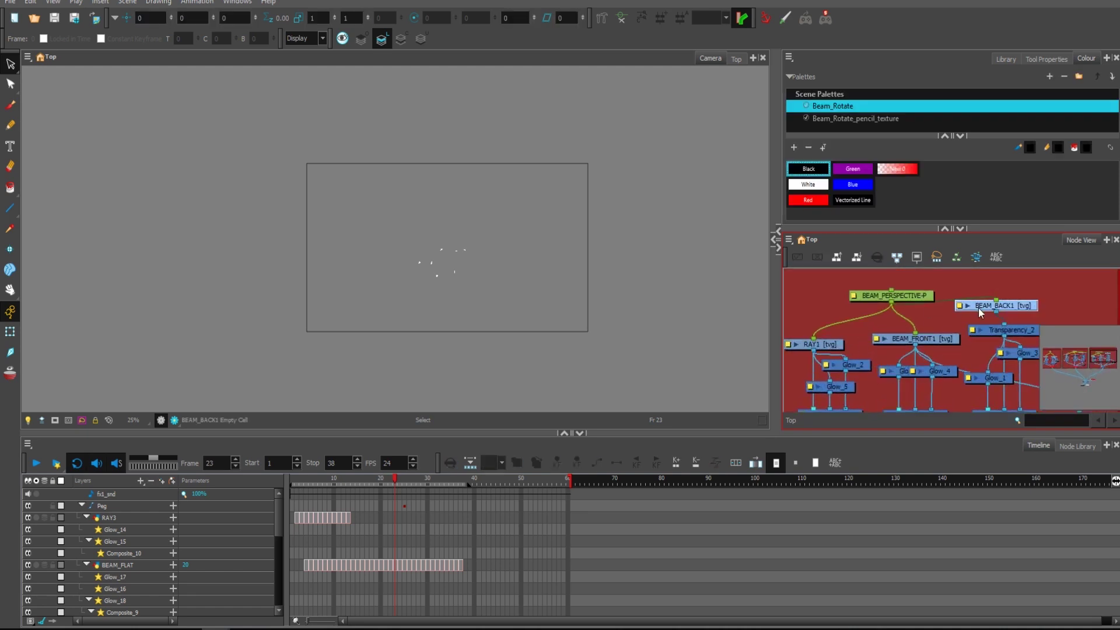
pyautogui.press('d')
pyautogui.click(937, 339)
pyautogui.press('d')
pyautogui.click(36, 463)
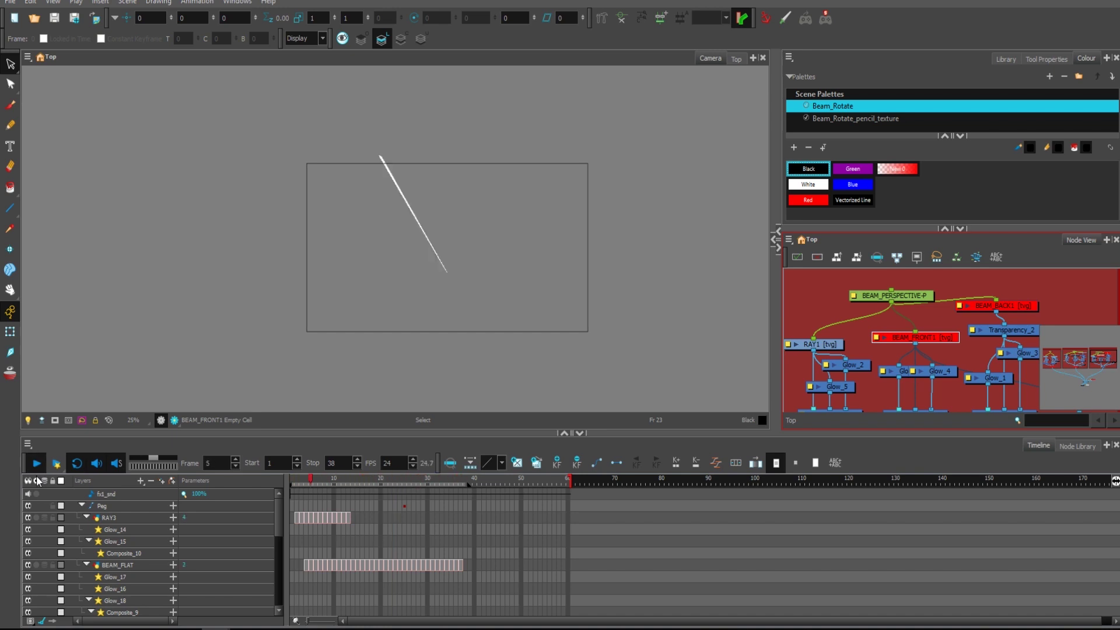
pyautogui.click(36, 462)
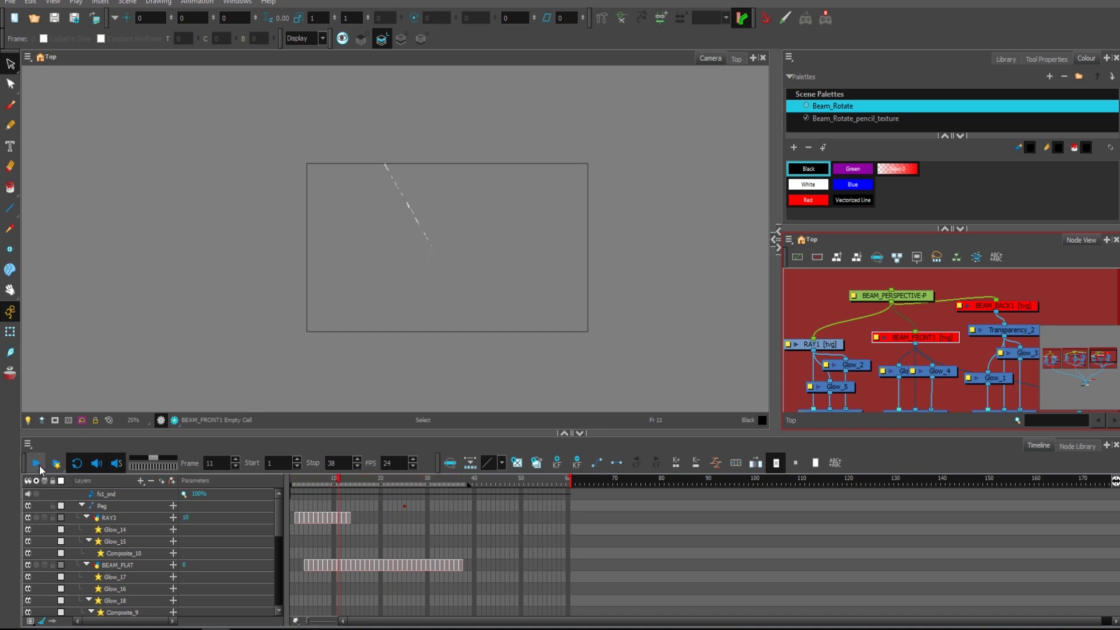
# Step: Disable RAY1, enable BEAM_FRONT1, and scrub through the front beam animation on the timeline
pyautogui.click(827, 344)
pyautogui.press('d')
pyautogui.click(926, 338)
pyautogui.press('a')
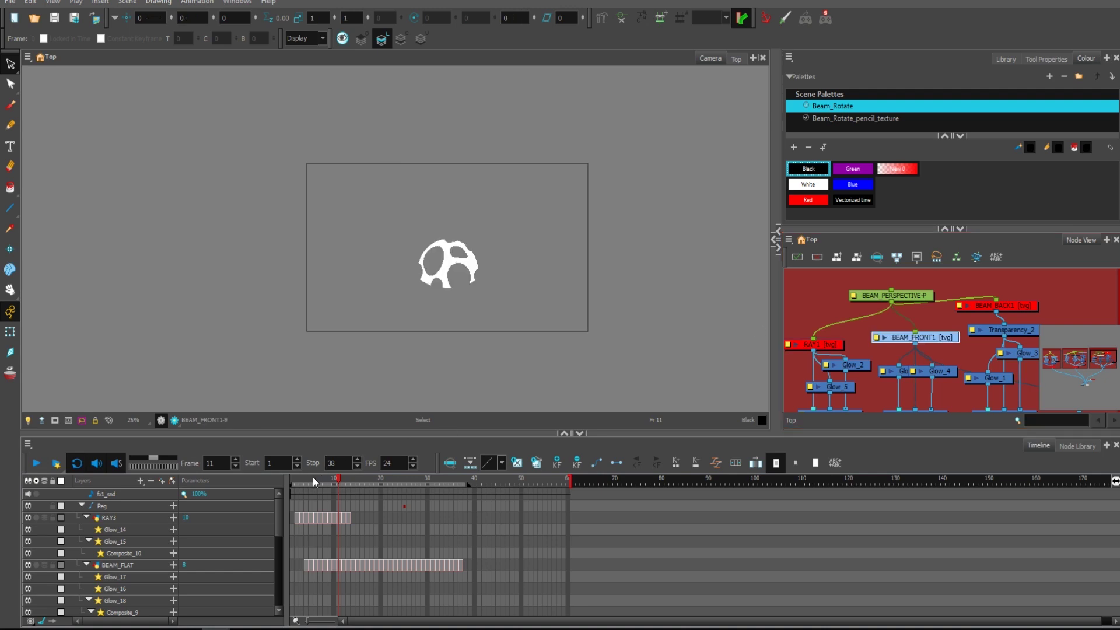
pyautogui.click(307, 479)
pyautogui.moveTo(308, 480)
pyautogui.mouseDown()
pyautogui.moveTo(404, 480)
pyautogui.moveTo(315, 483)
pyautogui.moveTo(384, 489)
pyautogui.mouseUp()
# Step: Disable BEAM_FRONT1, keep BEAM_BACK1 disabled, and enable the RAY1 node again
pyautogui.press('d')
pyautogui.click(1001, 304)
pyautogui.press('d')
pyautogui.click(1001, 305)
pyautogui.press('d')
pyautogui.click(838, 347)
pyautogui.press('a')
pyautogui.moveTo(854, 343); pyautogui.dragTo(888, 334)
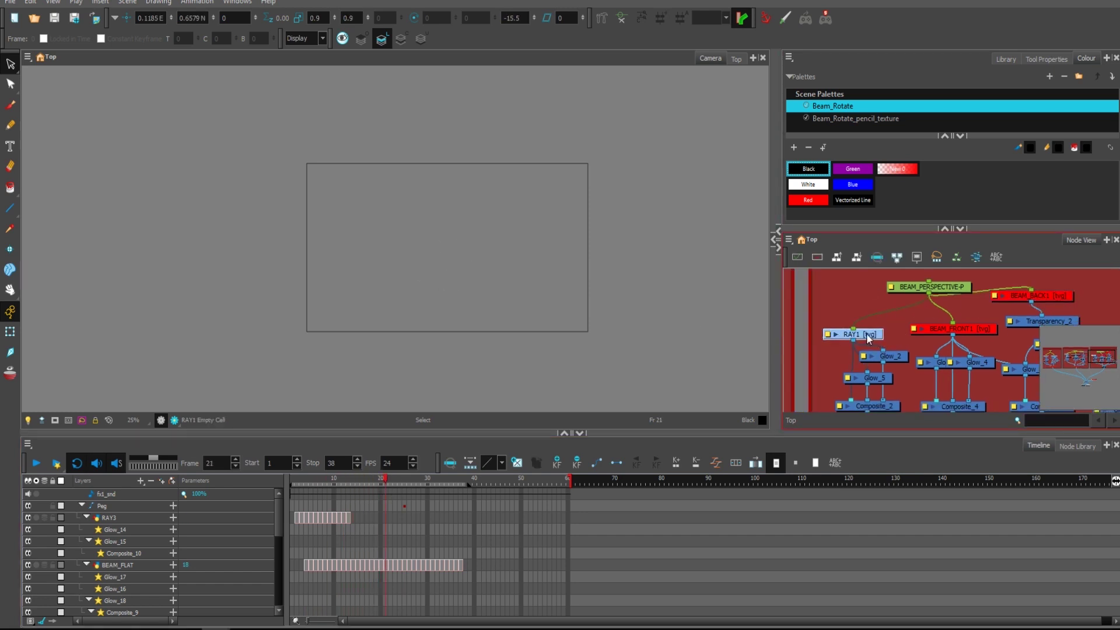
# Step: Locate the RAY1 layer in the timeline and examine its frame 2 drawing with the Contour Editor
pyautogui.moveTo(311, 485); pyautogui.dragTo(297, 484)
pyautogui.scroll(2, 545, 268)
pyautogui.moveTo(609, 306); pyautogui.dragTo(578, 289)
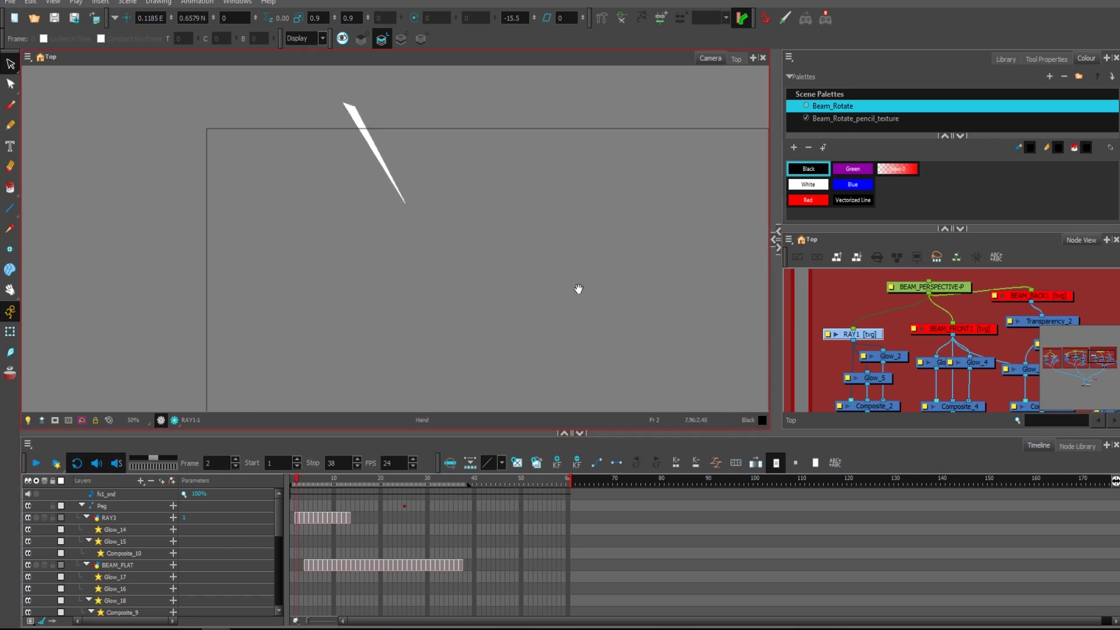
pyautogui.click(450, 464)
pyautogui.moveTo(609, 242); pyautogui.dragTo(607, 253)
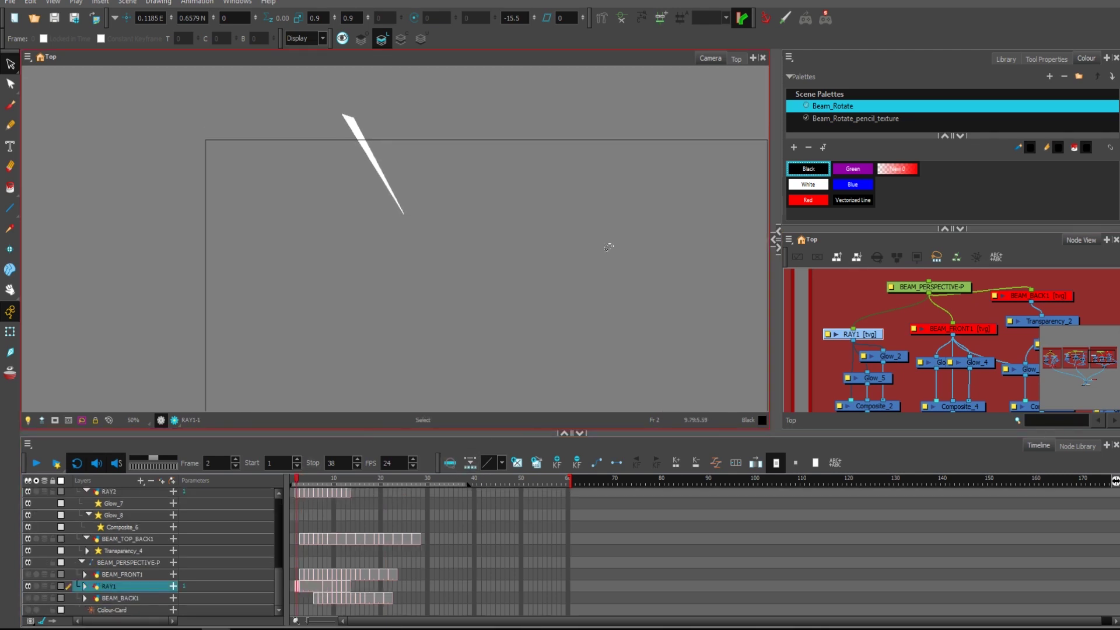
pyautogui.hotkey('alt', 'q')
pyautogui.moveTo(420, 149); pyautogui.dragTo(408, 231)
pyautogui.moveTo(638, 301)
pyautogui.mouseDown()
pyautogui.moveTo(608, 243)
pyautogui.moveTo(595, 254)
pyautogui.mouseUp()
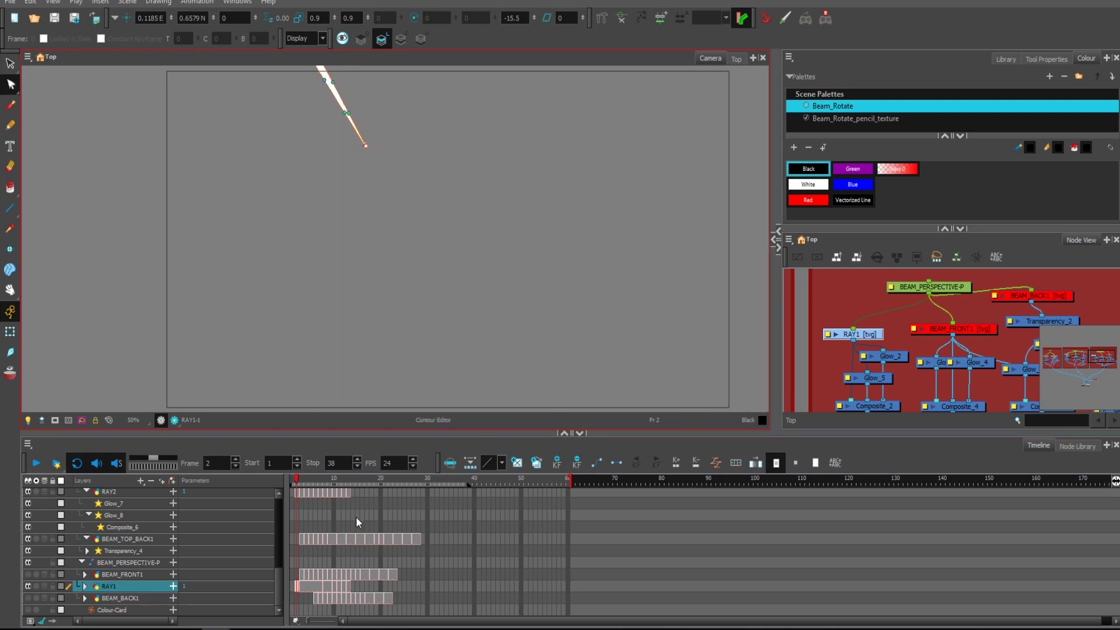
# Step: Examine the RAY1 drawings from frame 4 to frame 10
pyautogui.click(305, 586)
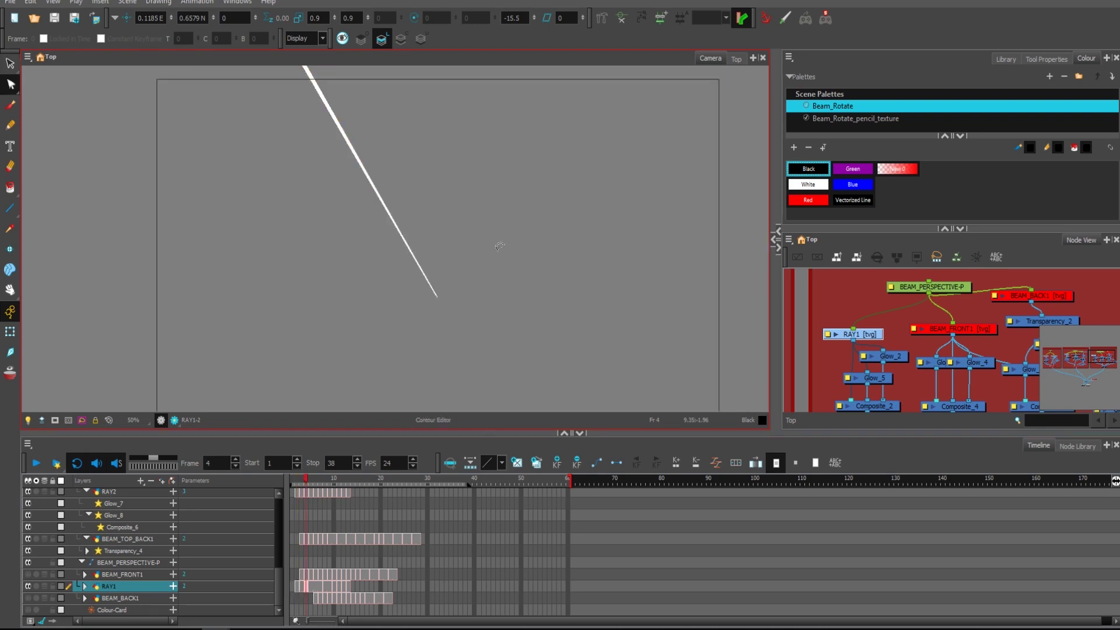
pyautogui.moveTo(495, 238)
pyautogui.mouseDown()
pyautogui.moveTo(475, 349)
pyautogui.moveTo(492, 233)
pyautogui.mouseUp()
pyautogui.click(508, 244)
pyautogui.moveTo(312, 585); pyautogui.dragTo(324, 590)
pyautogui.click(327, 587)
pyautogui.press('.')
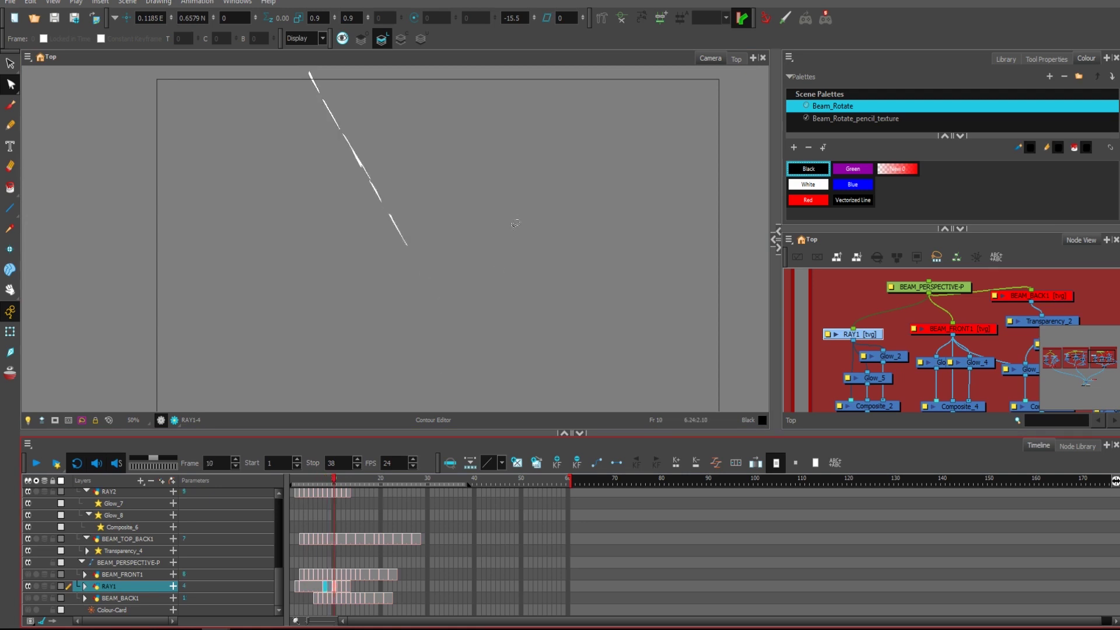
# Step: Flip back and forth through the RAY1 drawings between frames 8 and 13 to study how the ray breaks up
pyautogui.scroll(5, 458, 173)
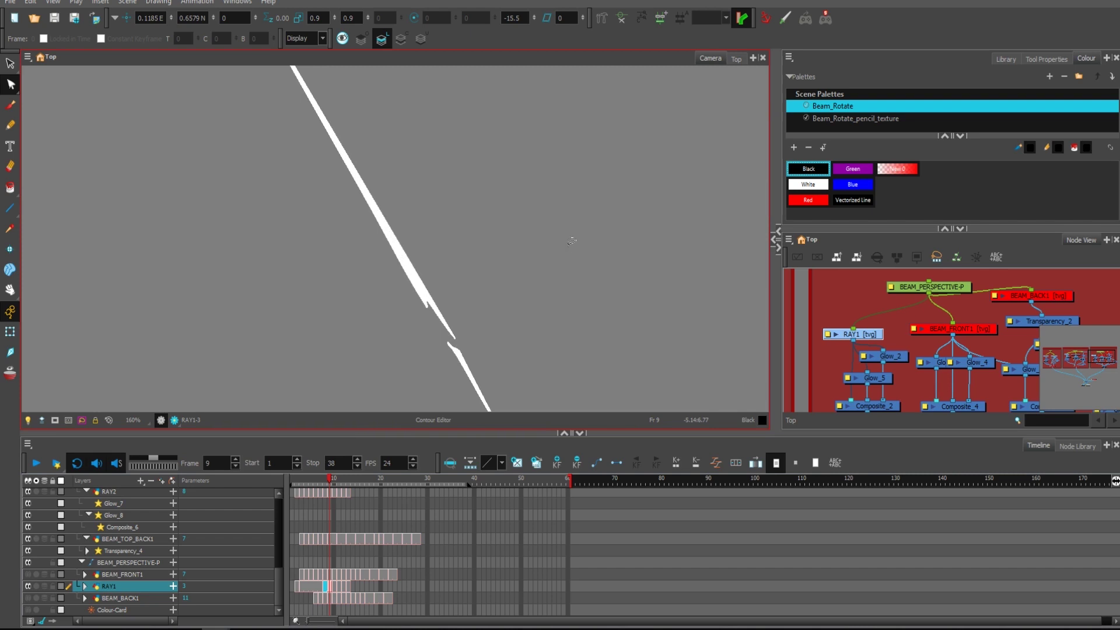
pyautogui.press('.')
pyautogui.press('.')
pyautogui.press('.')
pyautogui.press('.')
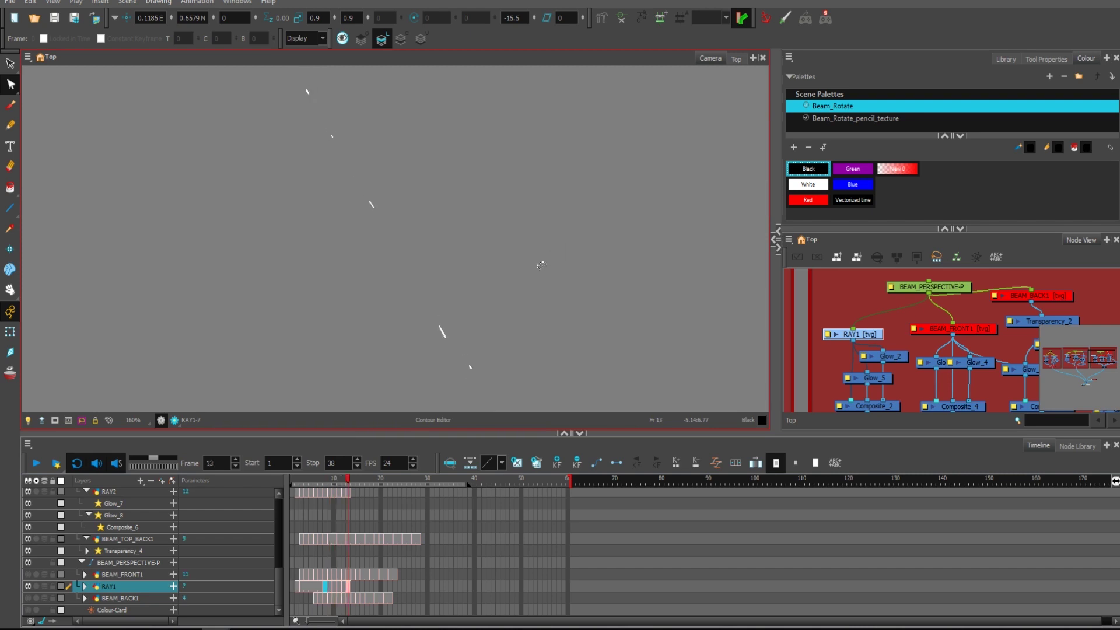
pyautogui.press(',')
pyautogui.press(',')
pyautogui.press(',')
pyautogui.press(',')
pyautogui.press(',')
pyautogui.press('.')
pyautogui.press('.')
pyautogui.press('.')
pyautogui.press(',')
pyautogui.press(',')
pyautogui.press(',')
# Step: Add a vector drawing layer named Drawing and connect its node to the main composite
pyautogui.moveTo(583, 286); pyautogui.dragTo(540, 206)
pyautogui.press('1')
pyautogui.moveTo(621, 297); pyautogui.dragTo(573, 258)
pyautogui.press('1')
pyautogui.moveTo(914, 391); pyautogui.dragTo(937, 264)
pyautogui.press('1')
pyautogui.moveTo(896, 356); pyautogui.dragTo(947, 320)
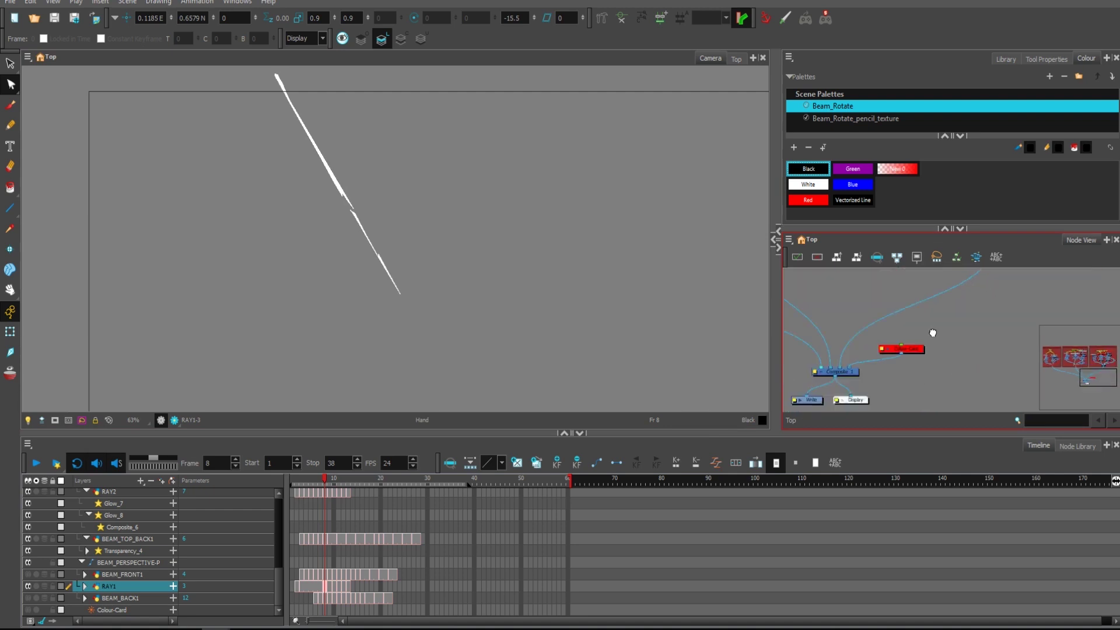
pyautogui.click(959, 326)
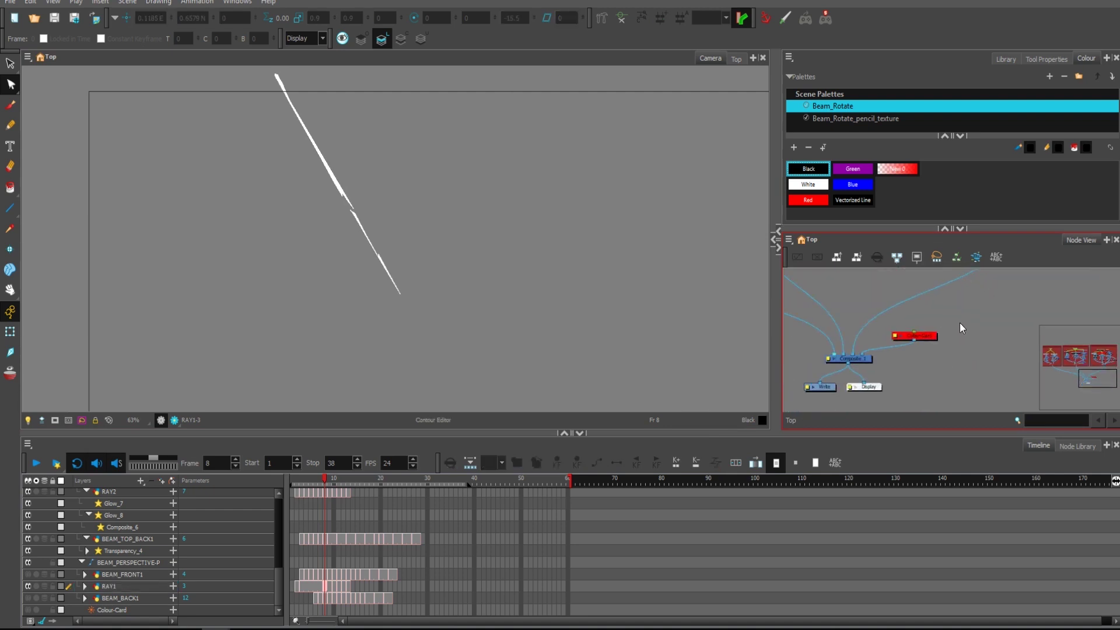
pyautogui.hotkey('ctrl', 'r')
pyautogui.click(578, 354)
pyautogui.click(620, 356)
pyautogui.moveTo(998, 345)
pyautogui.mouseDown()
pyautogui.moveTo(991, 333)
pyautogui.moveTo(858, 354)
pyautogui.mouseUp()
# Step: Paint a short brush stroke for the start of a ray on the Drawing layer at frame 2
pyautogui.hotkey('alt', 'b')
pyautogui.click(302, 481)
pyautogui.moveTo(640, 276); pyautogui.dragTo(446, 363)
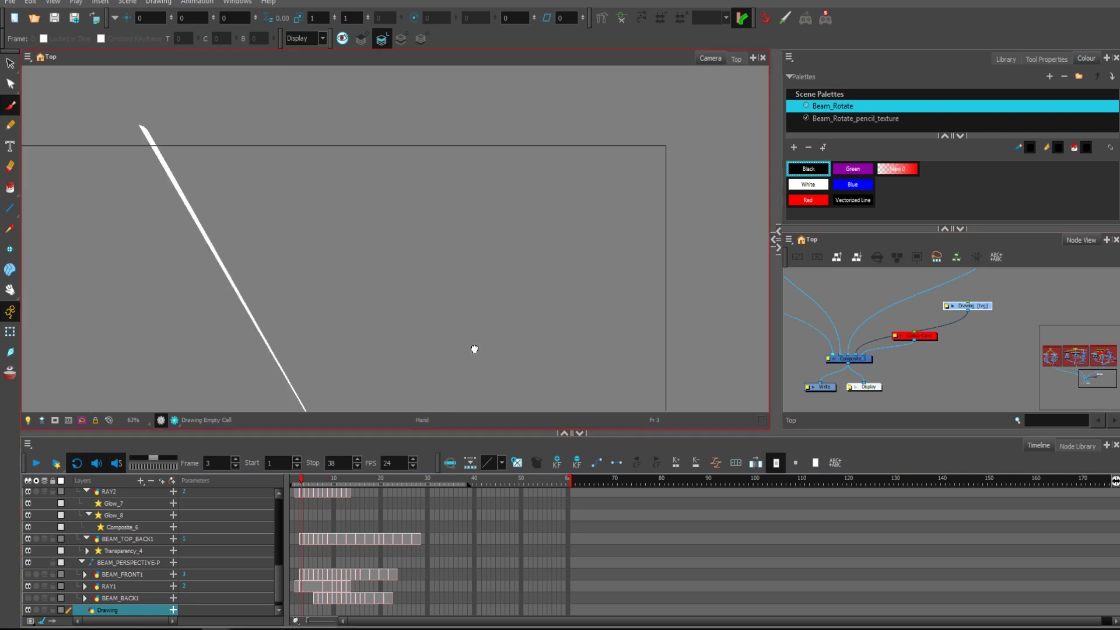
pyautogui.press('1')
pyautogui.press('1')
pyautogui.press('2')
pyautogui.click(297, 584)
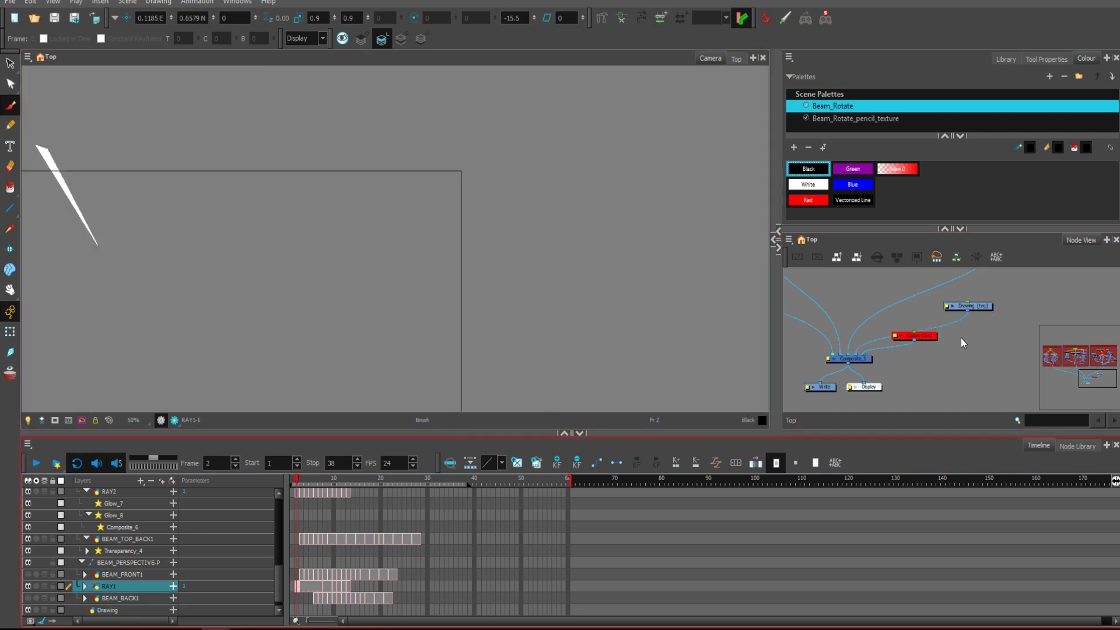
pyautogui.click(980, 304)
pyautogui.moveTo(634, 133); pyautogui.dragTo(532, 254)
pyautogui.hotkey('ctrl', 'z')
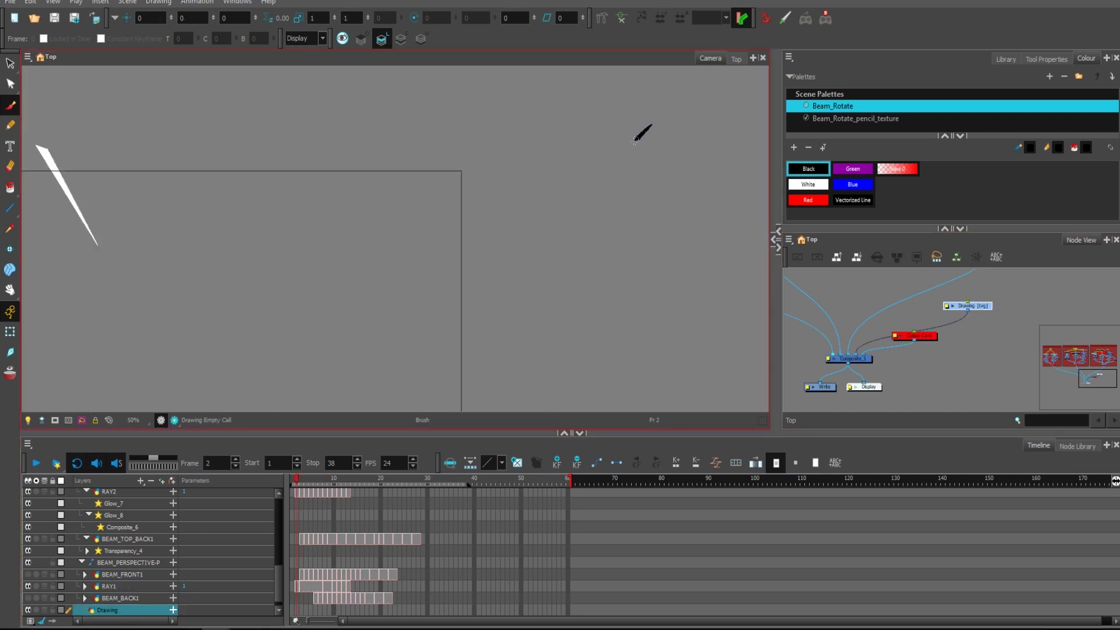
pyautogui.moveTo(464, 166)
pyautogui.mouseDown()
pyautogui.moveTo(413, 234)
pyautogui.moveTo(492, 228)
pyautogui.mouseUp()
# Step: Turn on onion skin and paint a long diagonal ray stroke on the Drawing layer at frame 3
pyautogui.scroll(1, 492, 227)
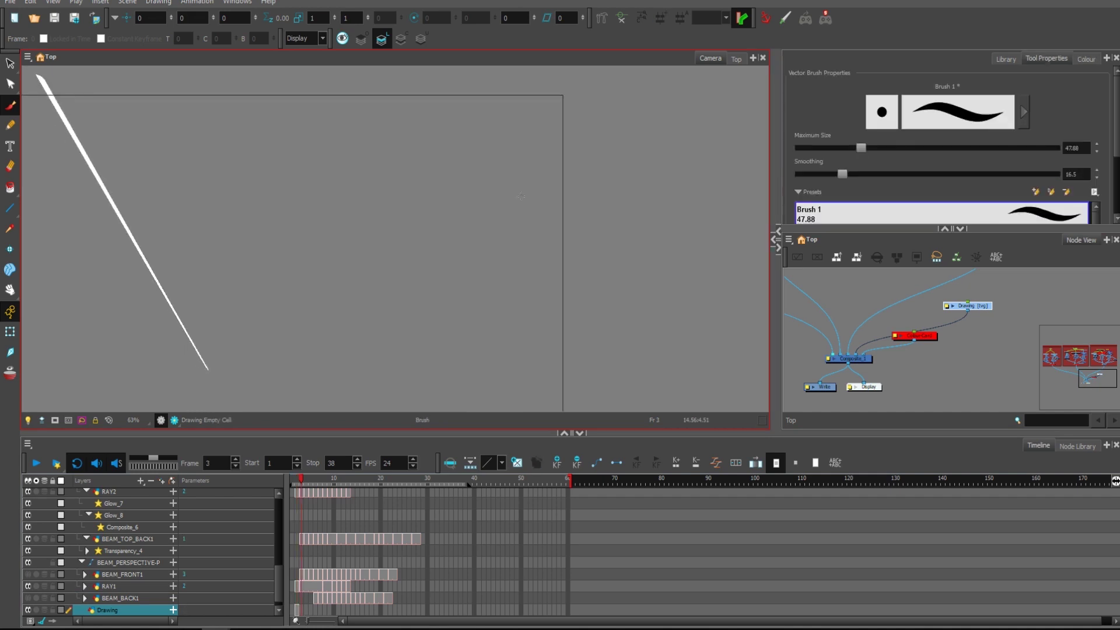
pyautogui.hotkey('alt', 'o')
pyautogui.moveTo(574, 79); pyautogui.dragTo(347, 364)
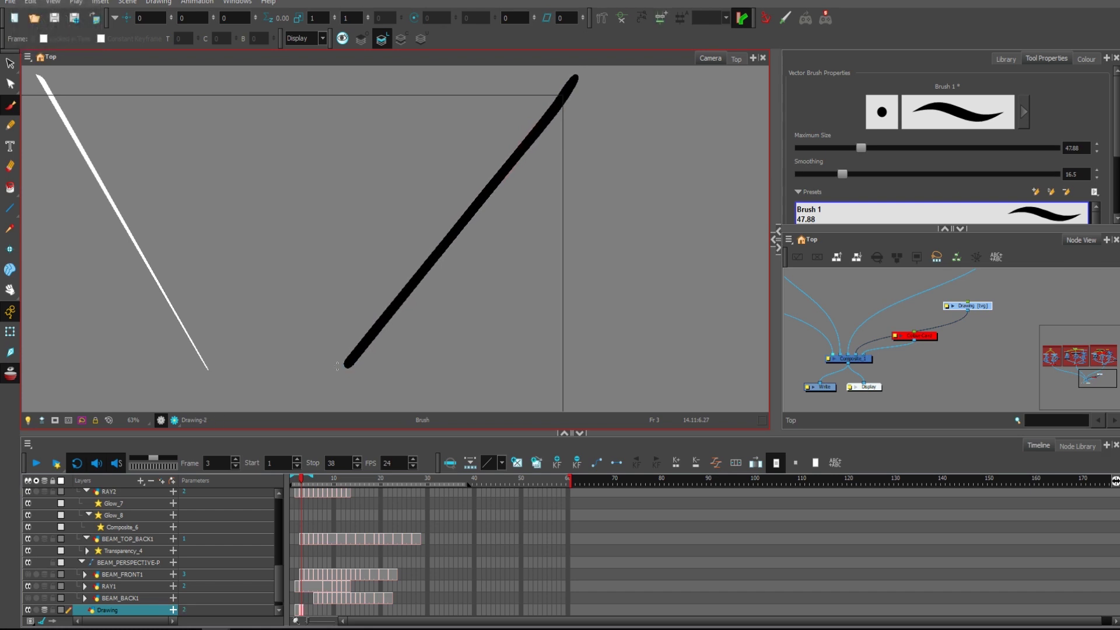
# Step: Extend the long ray's exposure to frame 7 and paint the ray as two separate strokes at frame 8
pyautogui.press('.')
pyautogui.press('.')
pyautogui.press('.')
pyautogui.press('.')
pyautogui.press('F5')
pyautogui.press('.')
pyautogui.moveTo(569, 88); pyautogui.dragTo(530, 141)
pyautogui.moveTo(531, 145); pyautogui.dragTo(394, 315)
# Step: Paint progressively shorter ray fragments along the onion-skinned line on frames 9 to 12
pyautogui.press('.')
pyautogui.moveTo(438, 251); pyautogui.dragTo(390, 315)
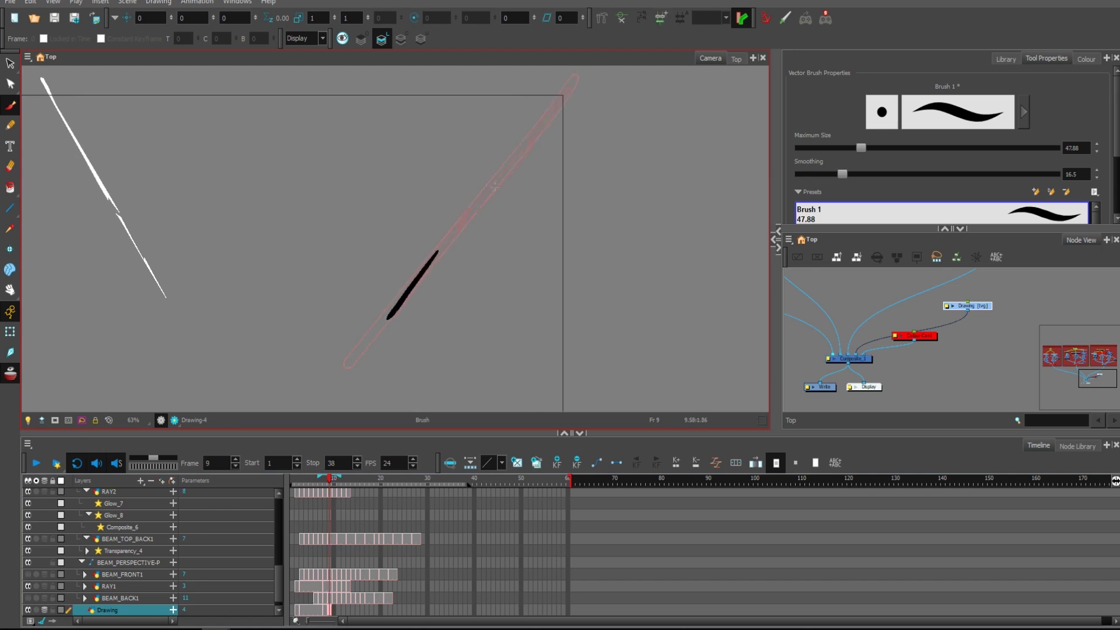
pyautogui.moveTo(497, 185); pyautogui.dragTo(460, 226)
pyautogui.press('.')
pyautogui.moveTo(536, 136); pyautogui.dragTo(528, 147)
pyautogui.moveTo(470, 215); pyautogui.dragTo(454, 231)
pyautogui.press('.')
pyautogui.moveTo(389, 317); pyautogui.dragTo(383, 327)
pyautogui.press('.')
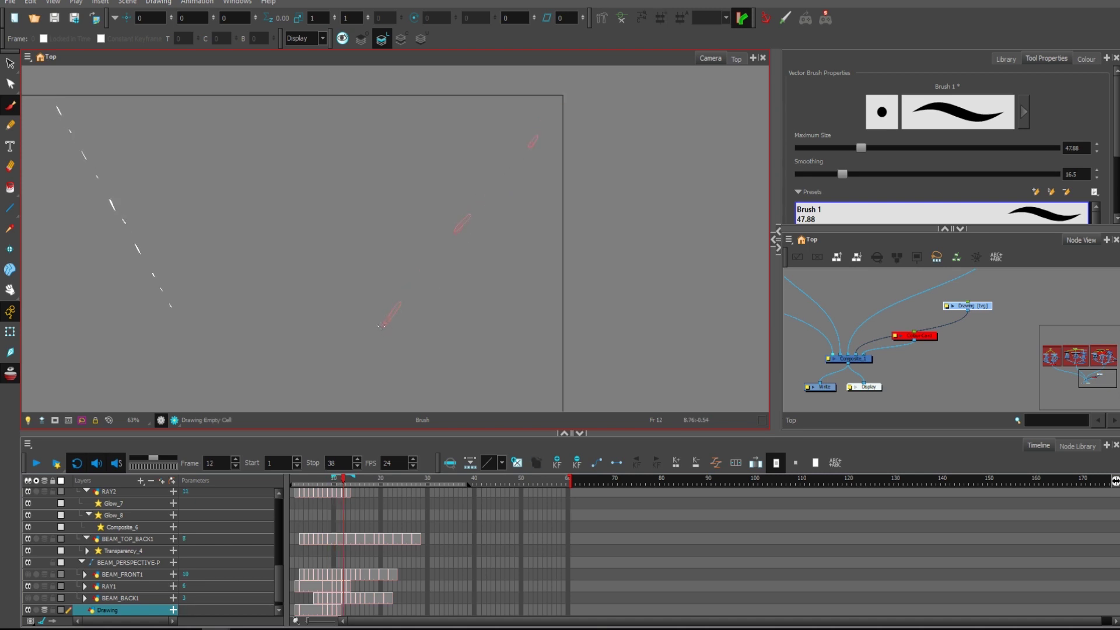
pyautogui.click(383, 325)
# Step: Play back the hand-painted ray animation and stop it
pyautogui.moveTo(518, 226); pyautogui.dragTo(537, 215)
pyautogui.click(41, 463)
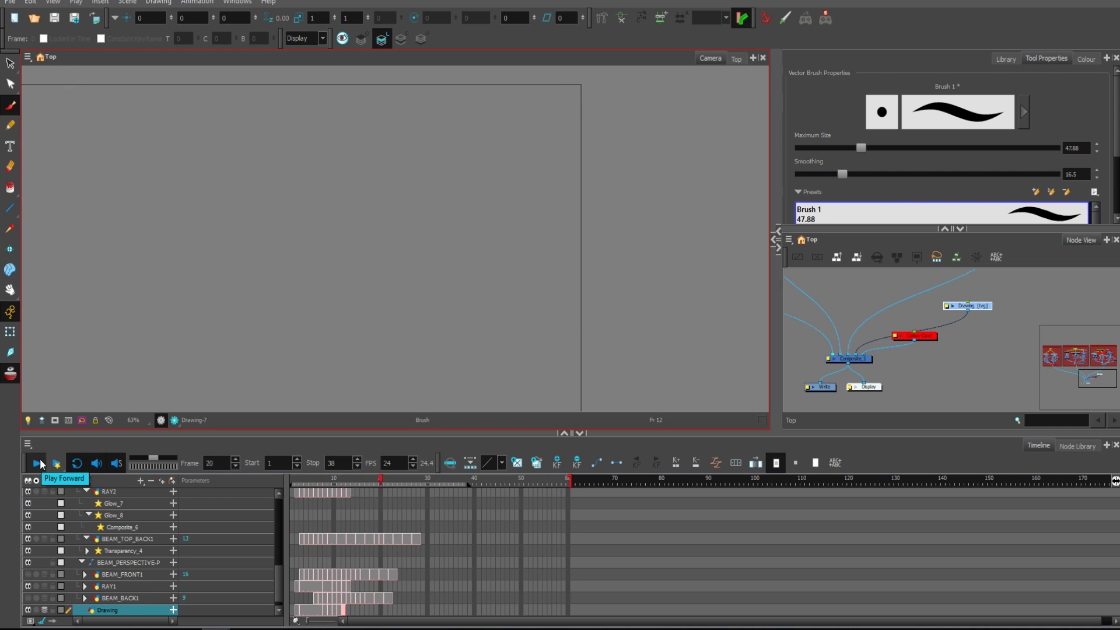
pyautogui.click(39, 463)
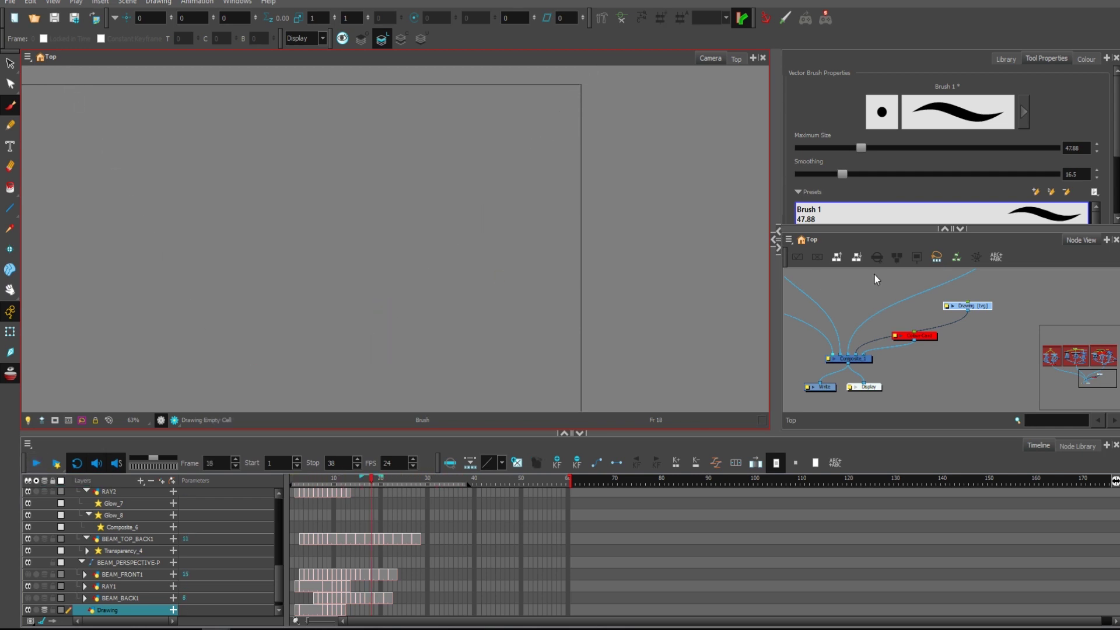
# Step: Delete the Drawing node that holds the painted ray example
pyautogui.click(959, 312)
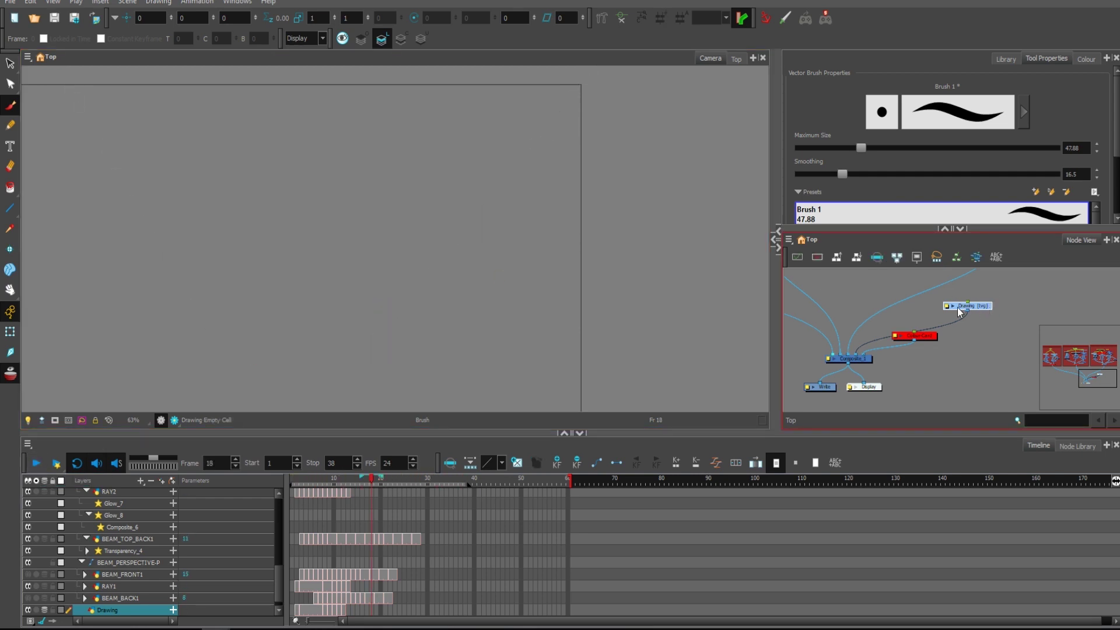
pyautogui.click(344, 614)
pyautogui.click(951, 305)
pyautogui.press('Delete')
pyautogui.click(569, 334)
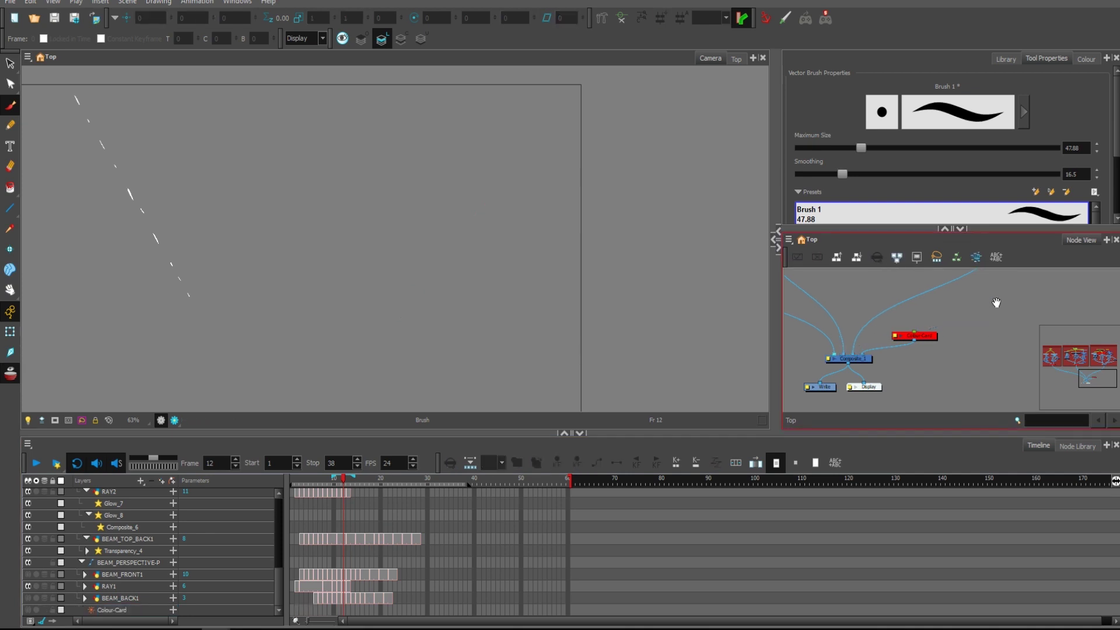
# Step: Disable RAY1 and enable BEAM_FRONT1 in the BEAM PERSPECTIVE group, and scrub back to frame 3
pyautogui.moveTo(995, 303); pyautogui.dragTo(968, 349)
pyautogui.moveTo(987, 273); pyautogui.dragTo(952, 326)
pyautogui.scroll(1, 952, 327)
pyautogui.click(880, 297)
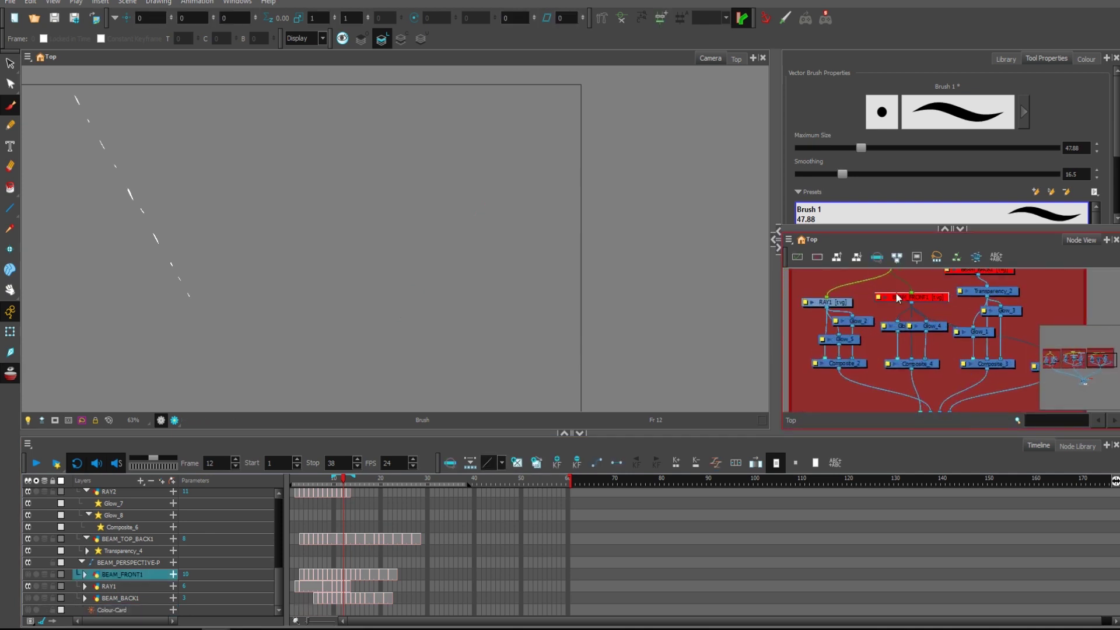
pyautogui.click(833, 302)
pyautogui.press('d')
pyautogui.click(936, 298)
pyautogui.press('a')
pyautogui.moveTo(278, 313); pyautogui.dragTo(398, 233)
pyautogui.scroll(3, 398, 233)
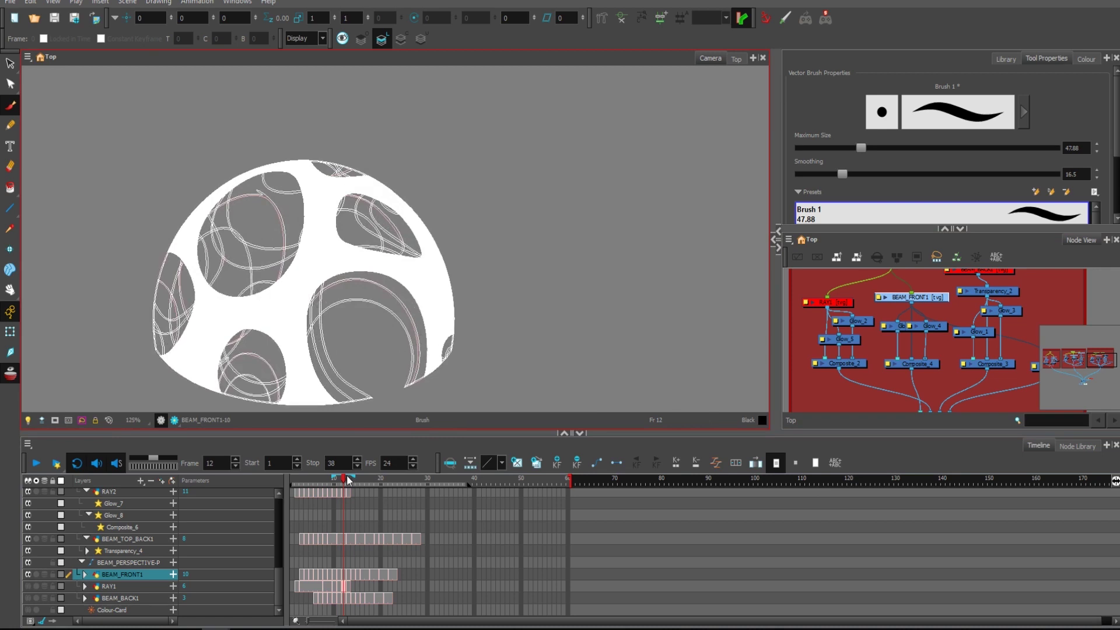
pyautogui.moveTo(348, 480)
pyautogui.mouseDown()
pyautogui.moveTo(309, 483)
pyautogui.moveTo(370, 486)
pyautogui.moveTo(301, 484)
pyautogui.mouseUp()
# Step: Add a new vector drawing layer named Drawing and connect its node to the main composite
pyautogui.scroll(-2, 947, 327)
pyautogui.moveTo(945, 373); pyautogui.dragTo(956, 300)
pyautogui.click(940, 349)
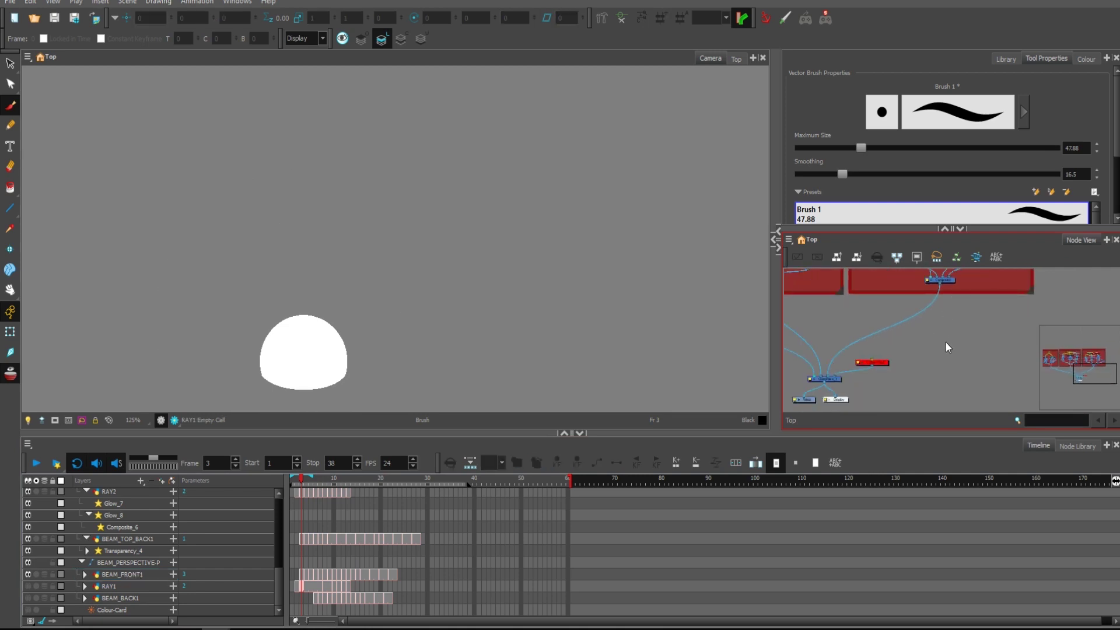
pyautogui.hotkey('ctrl', 'r')
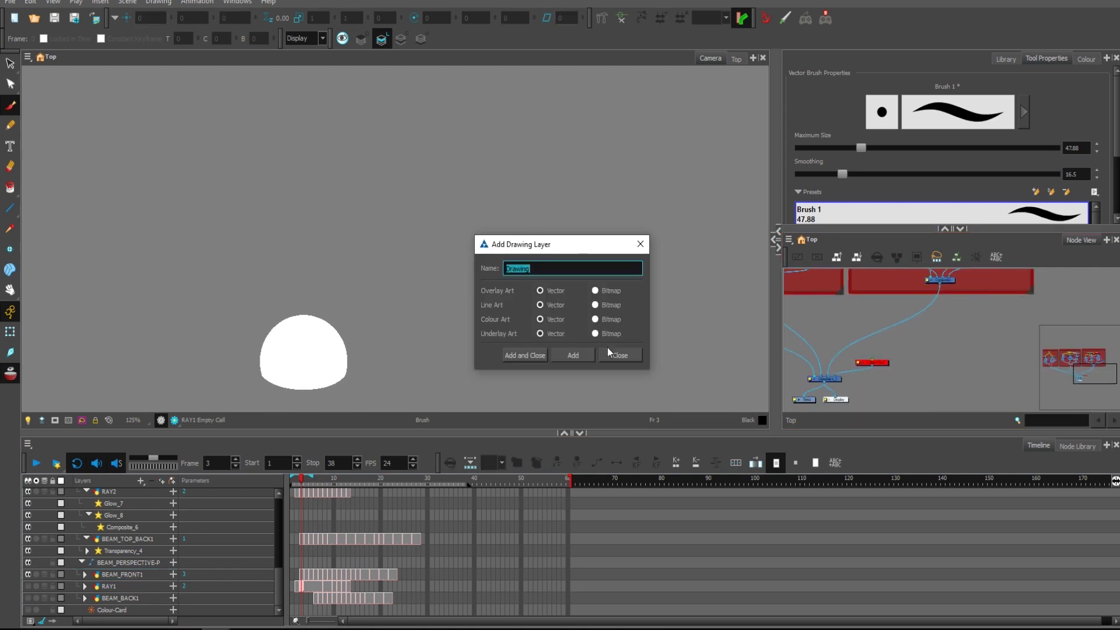
pyautogui.click(617, 354)
pyautogui.moveTo(1010, 308); pyautogui.dragTo(927, 359)
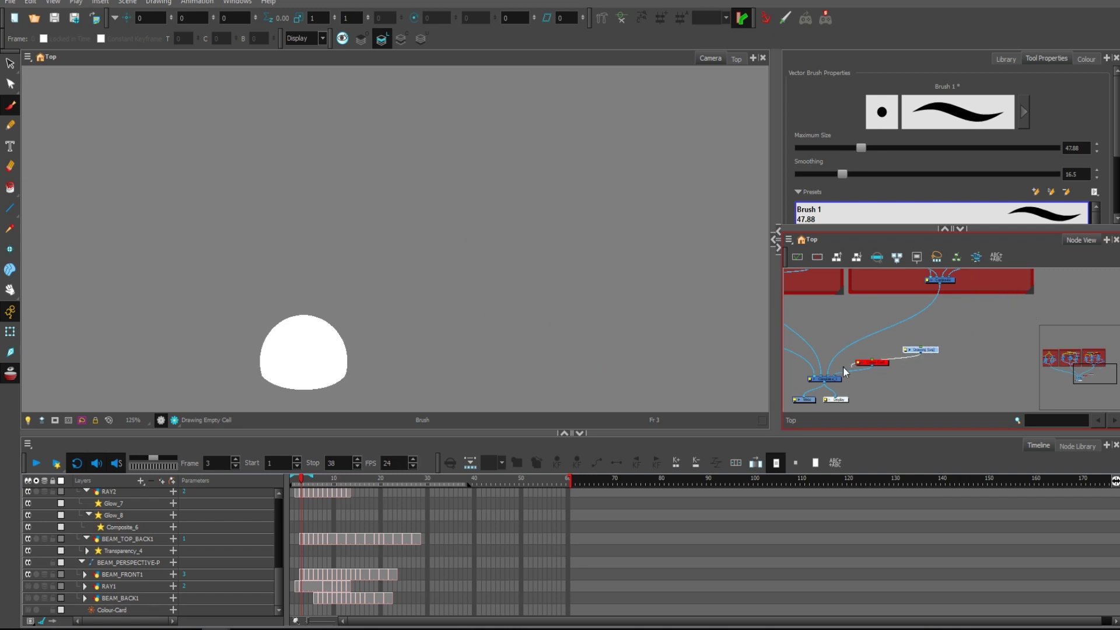
pyautogui.moveTo(839, 374); pyautogui.dragTo(835, 375)
# Step: Disable the BEAM_FRONT1 node in the BEAM PERSPECTIVE group
pyautogui.moveTo(878, 280); pyautogui.dragTo(863, 403)
pyautogui.scroll(-1, 914, 347)
pyautogui.click(915, 345)
pyautogui.press('d')
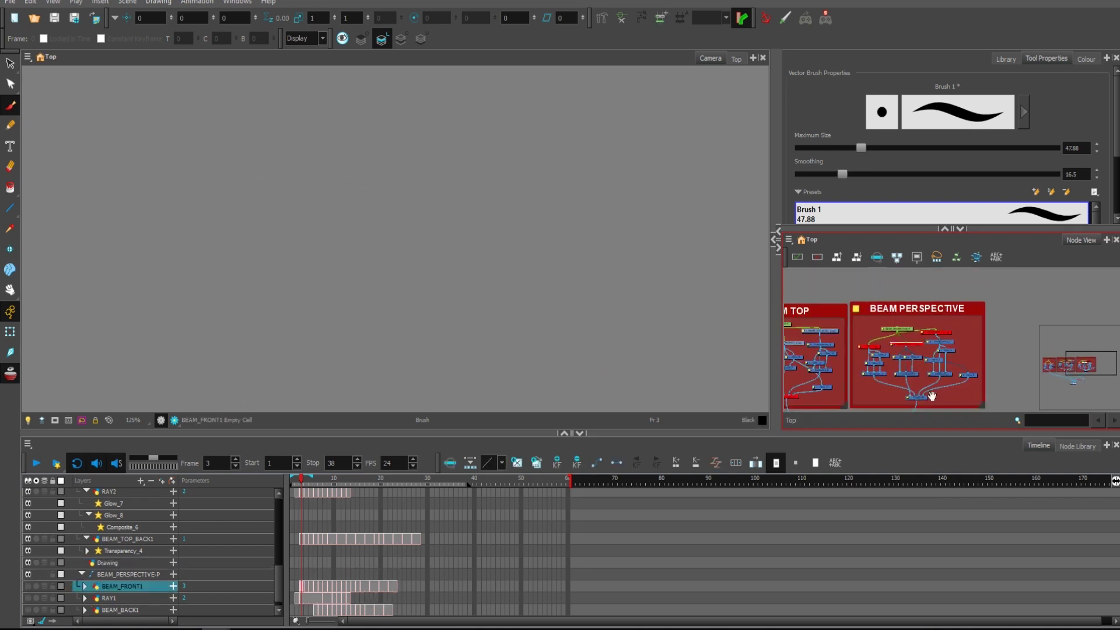
# Step: Draw a circle outline on the new Drawing layer at frame 2 with the Ellipse tool
pyautogui.click(905, 334)
pyautogui.hotkey('alt', '=')
pyautogui.moveTo(344, 297)
pyautogui.mouseDown()
pyautogui.moveTo(425, 353)
pyautogui.moveTo(402, 335)
pyautogui.mouseUp()
# Step: Reduce the thickness of the circle's outline to a thin line
pyautogui.hotkey('alt', 's')
pyautogui.hotkey('ctrl', 'a')
pyautogui.scroll(-5, 1096, 134)
pyautogui.write('2')
pyautogui.click(503, 327)
pyautogui.moveTo(460, 330); pyautogui.dragTo(512, 230)
pyautogui.press('1')
pyautogui.hotkey('ctrl', 'a')
pyautogui.scroll(1, 460, 238)
pyautogui.moveTo(455, 257); pyautogui.dragTo(500, 299)
pyautogui.click(495, 325)
pyautogui.scroll(-1, 543, 231)
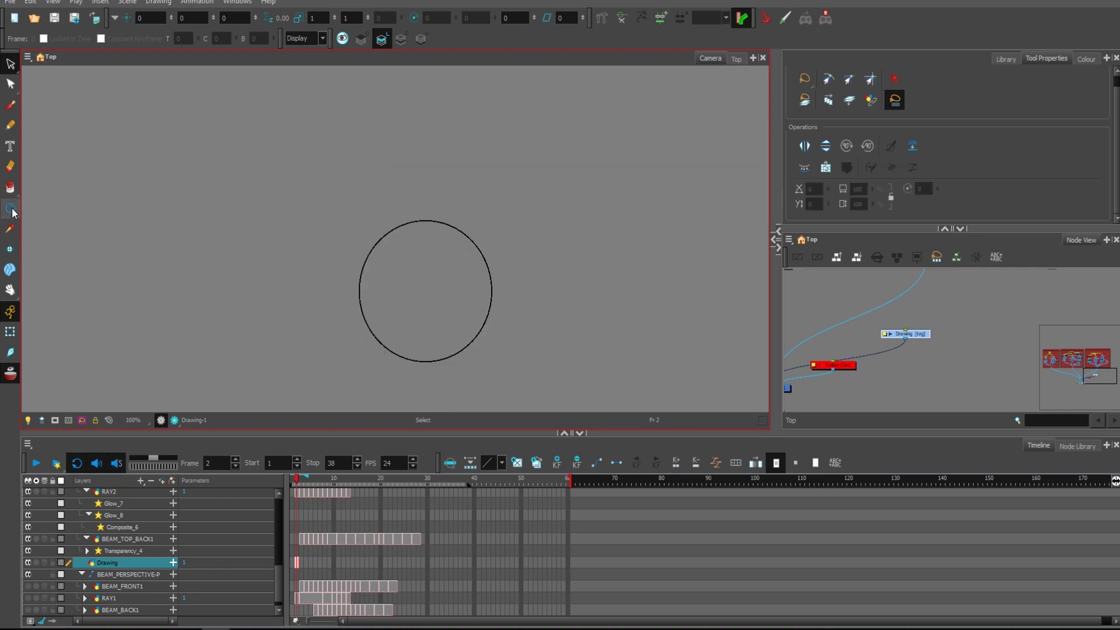
# Step: Draw a thin horizontal line across the lower part of the circle and bend it downward into a shallow arc
pyautogui.moveTo(14, 212); pyautogui.dragTo(41, 205)
pyautogui.moveTo(327, 319); pyautogui.dragTo(540, 318)
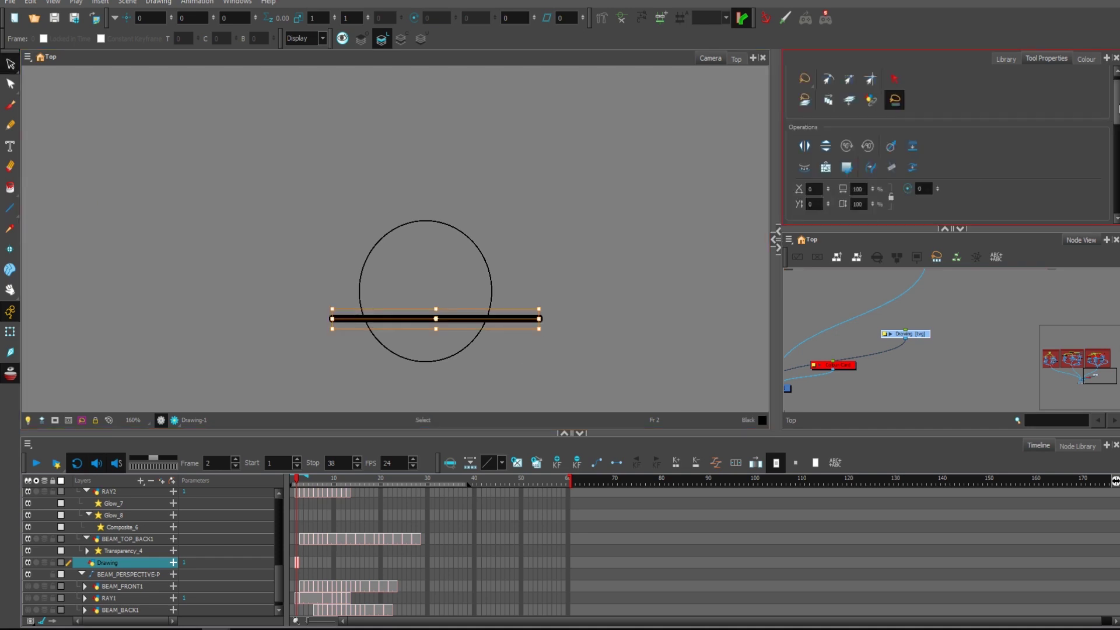
pyautogui.hotkey('alt', 'q')
pyautogui.moveTo(428, 340); pyautogui.dragTo(427, 339)
# Step: Move the arc up so that it crosses the circle near its top
pyautogui.hotkey('alt', 's')
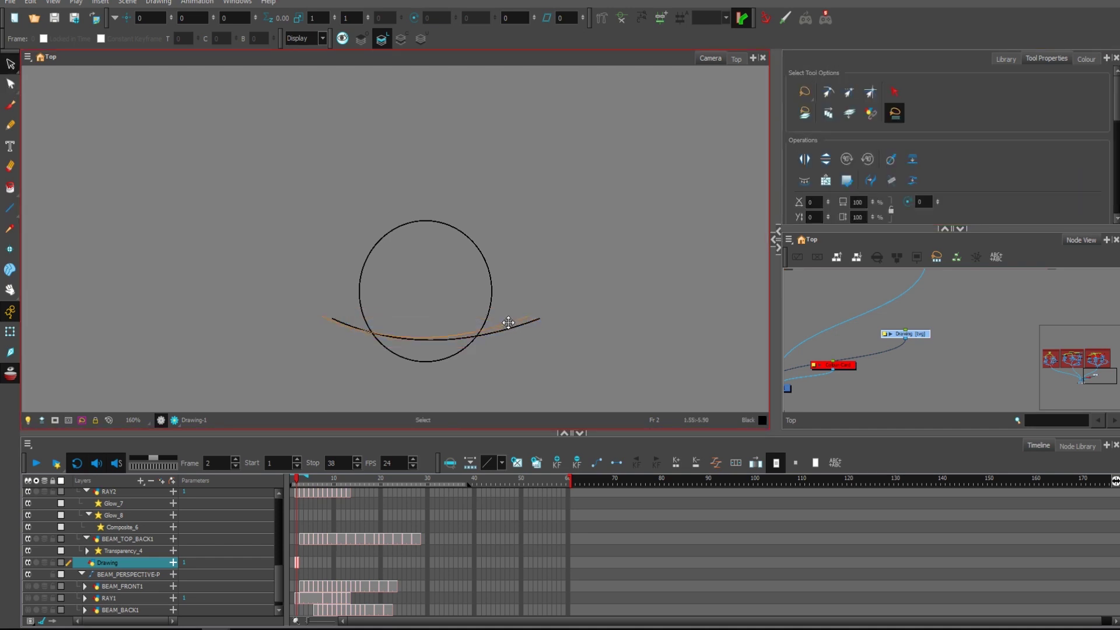
pyautogui.moveTo(507, 324); pyautogui.dragTo(508, 221)
pyautogui.keyDown('shift'); pyautogui.click(492, 280); pyautogui.keyUp('shift')
pyautogui.click(503, 146)
pyautogui.moveTo(502, 146); pyautogui.dragTo(503, 228)
pyautogui.press('2')
pyautogui.moveTo(535, 292); pyautogui.dragTo(516, 210)
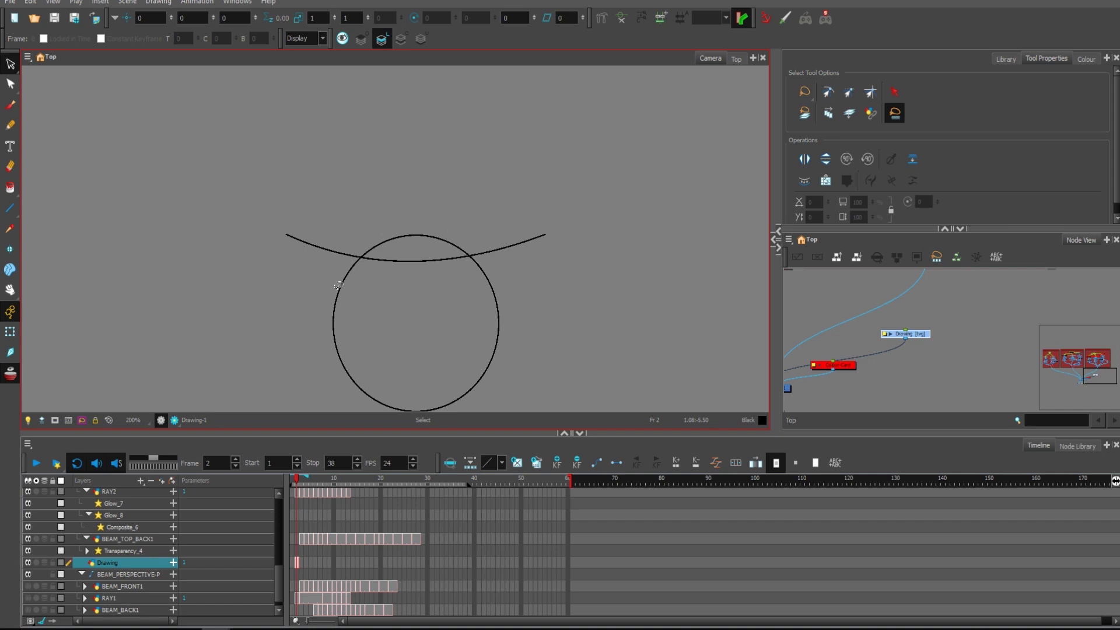
# Step: Duplicate the drawing onto frame 3, enlarge its circle and arc to more than double, and lower the arc across the circle's middle
pyautogui.click(306, 560)
pyautogui.press('F5')
pyautogui.hotkey('alt', 'shift', 'd')
pyautogui.click(484, 272)
pyautogui.moveTo(503, 232)
pyautogui.mouseDown()
pyautogui.moveTo(610, 168)
pyautogui.moveTo(599, 175)
pyautogui.moveTo(582, 138)
pyautogui.mouseUp()
pyautogui.press('1')
pyautogui.moveTo(563, 232); pyautogui.dragTo(557, 209)
pyautogui.moveTo(477, 212); pyautogui.dragTo(472, 289)
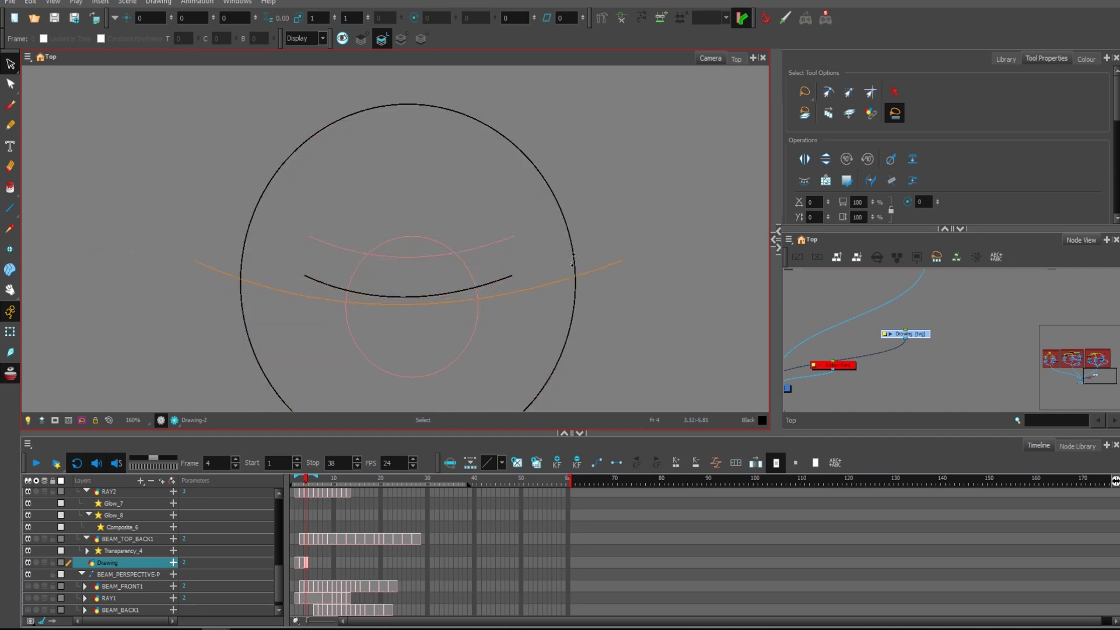
pyautogui.moveTo(574, 260); pyautogui.dragTo(572, 262)
pyautogui.click(621, 215)
# Step: On frame 4, duplicate the drawing and enlarge the circle and arc moderately beyond the previous frame
pyautogui.click(307, 565)
pyautogui.click(546, 182)
pyautogui.moveTo(575, 104); pyautogui.dragTo(603, 92)
pyautogui.click(528, 289)
pyautogui.moveTo(603, 262); pyautogui.dragTo(669, 252)
pyautogui.moveTo(575, 287)
pyautogui.mouseDown()
pyautogui.moveTo(575, 298)
pyautogui.moveTo(576, 286)
pyautogui.mouseUp()
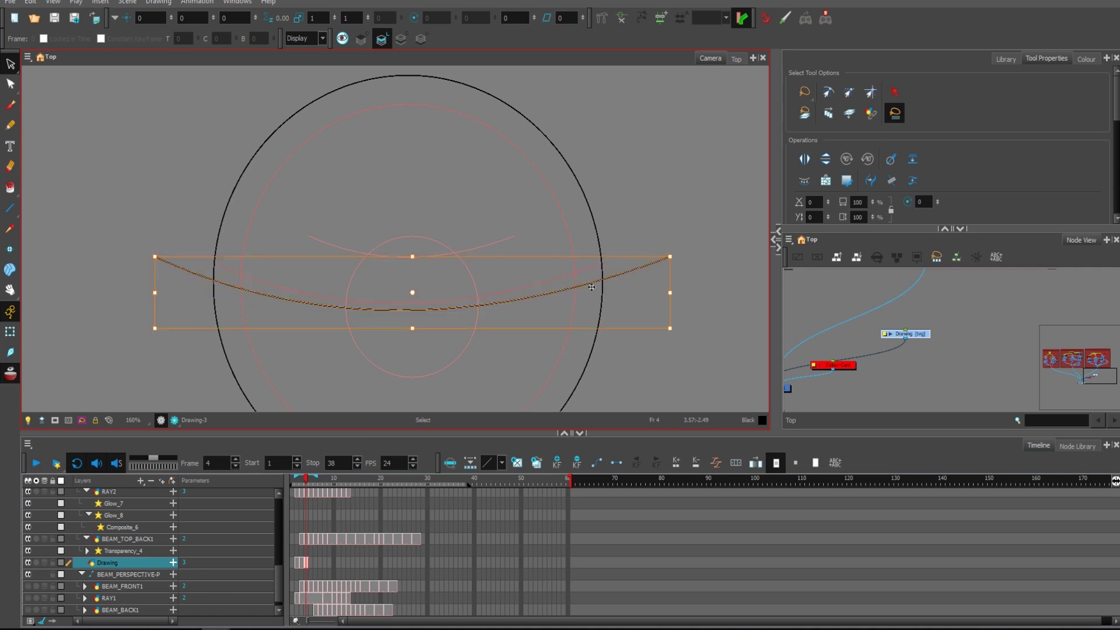
# Step: Extend the Drawing layer's exposure to frame 7 and make the circle and arc slightly larger on frame 5
pyautogui.click(321, 563)
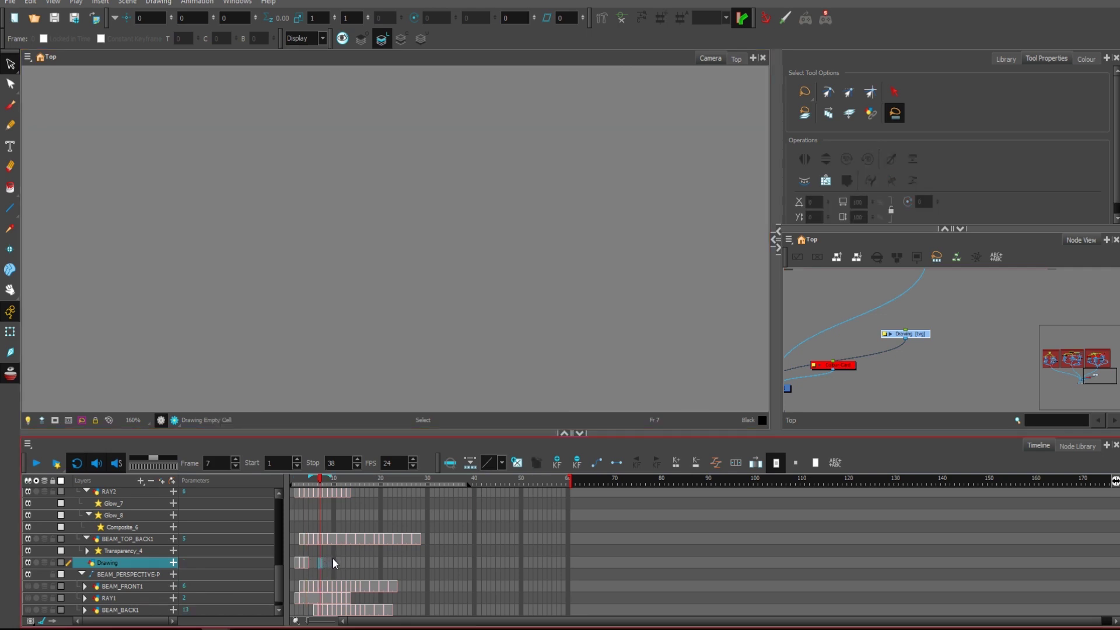
pyautogui.press('F5')
pyautogui.click(310, 562)
pyautogui.click(586, 207)
pyautogui.moveTo(619, 87); pyautogui.dragTo(611, 113)
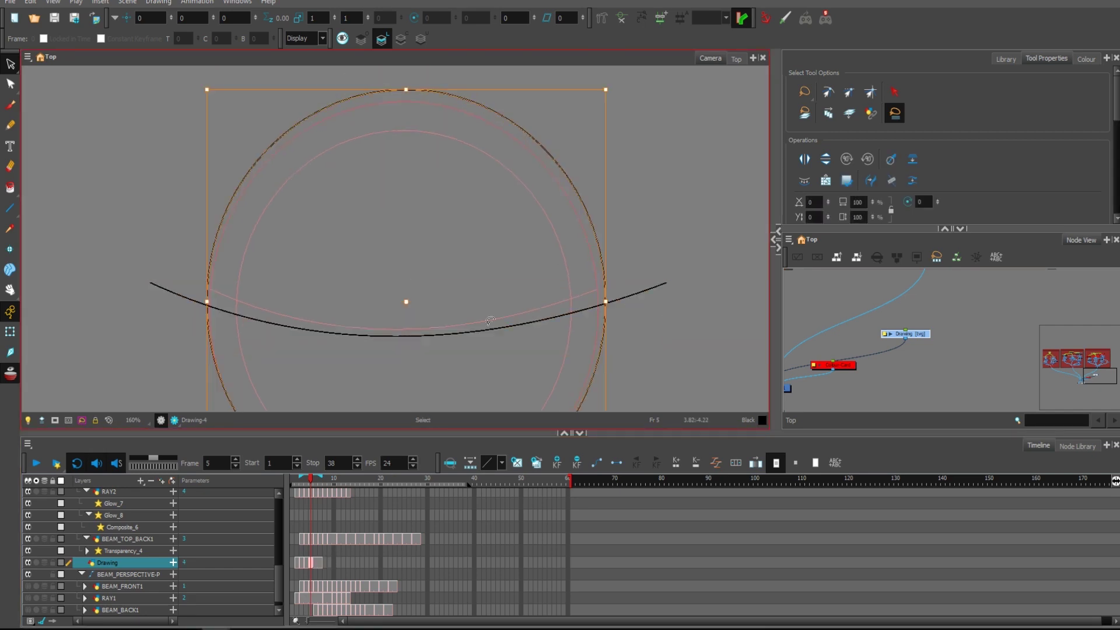
pyautogui.hotkey('ctrl', 'z')
pyautogui.click(631, 301)
# Step: Make very small size adjustments to the circle and arc on frames 6 and 7 so the growth eases out
pyautogui.press('.')
pyautogui.click(578, 194)
pyautogui.click(642, 299)
pyautogui.click(323, 566)
pyautogui.click(585, 205)
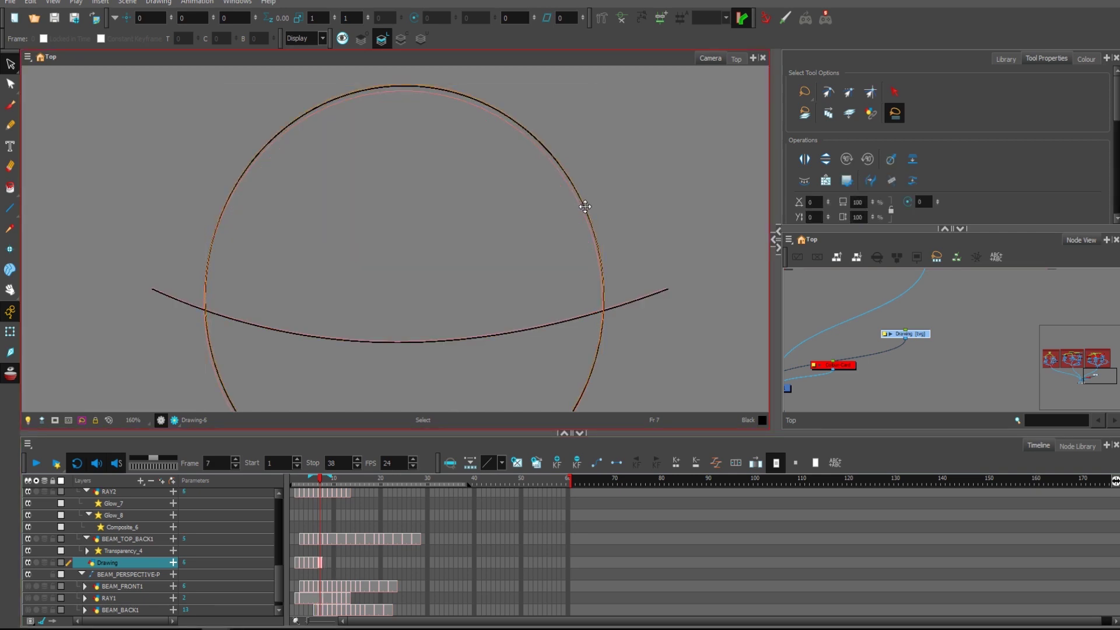
pyautogui.click(585, 206)
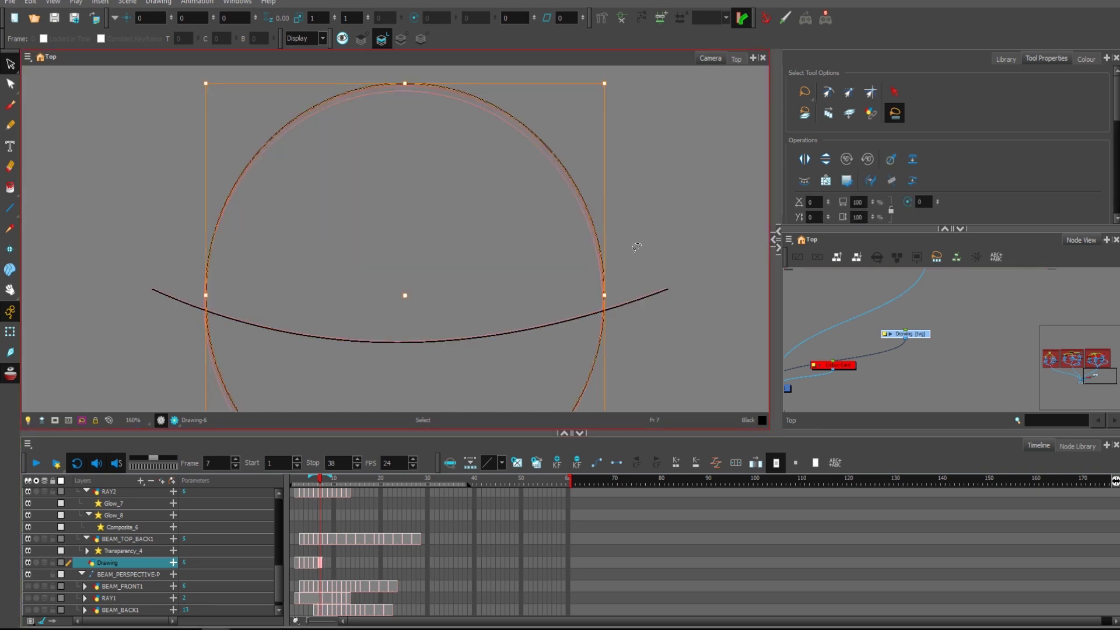
pyautogui.moveTo(643, 265); pyautogui.dragTo(624, 341)
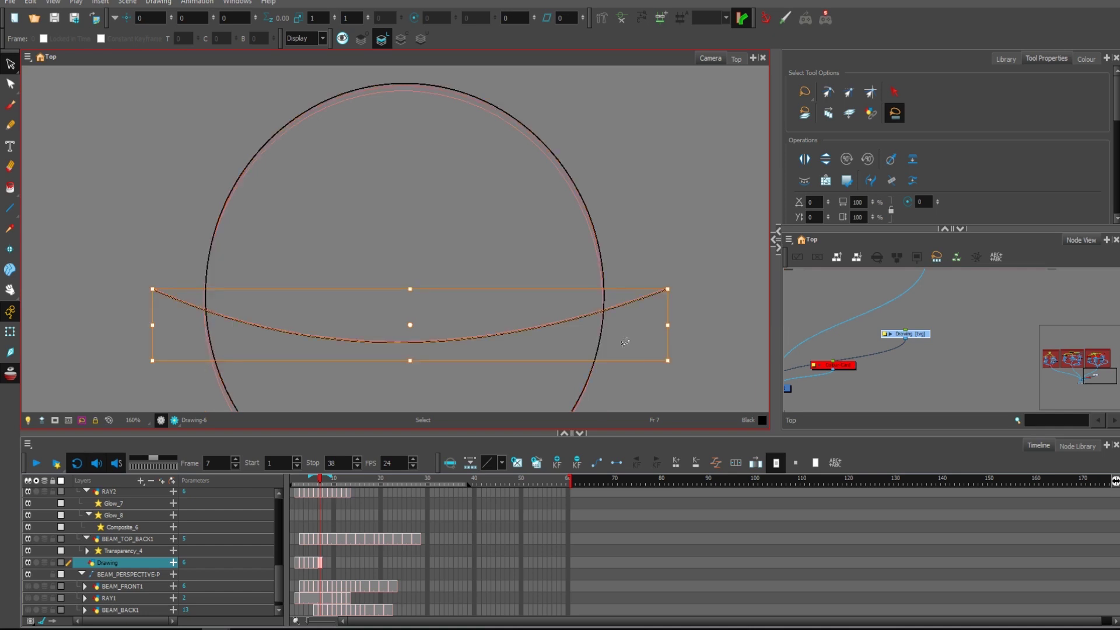
# Step: Extend the Drawing layer to frame 10 and finely adjust the shapes on the added frames
pyautogui.click(331, 560)
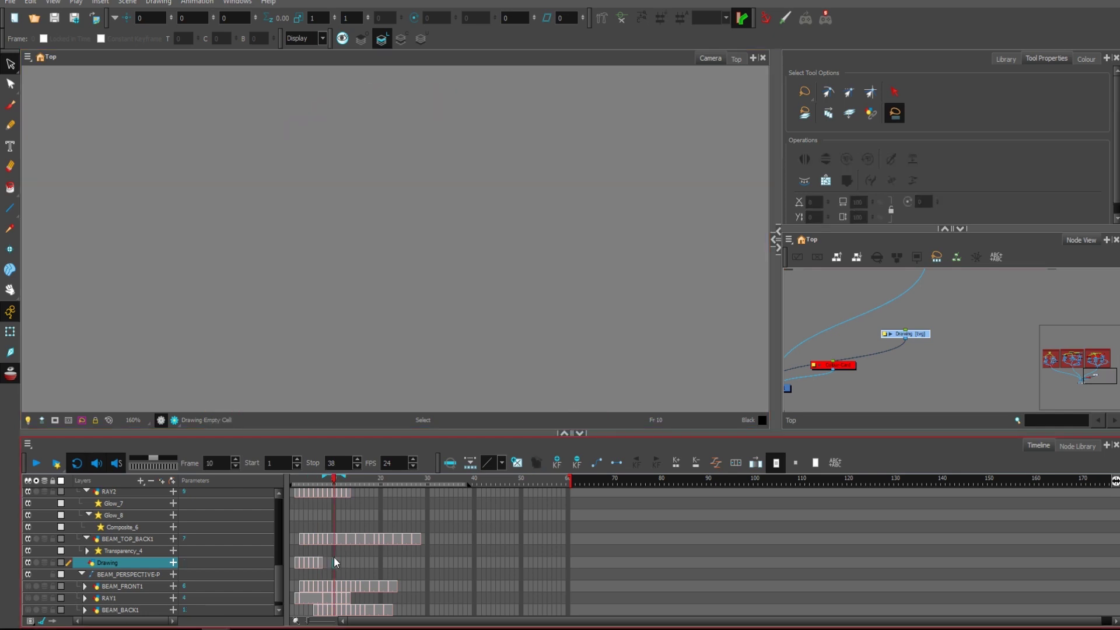
pyautogui.click(331, 562)
pyautogui.click(333, 565)
pyautogui.moveTo(589, 309); pyautogui.dragTo(581, 301)
# Step: Shorten the playback range to stop at frame 21 and play the growing dome animation
pyautogui.press('1')
pyautogui.moveTo(473, 488); pyautogui.dragTo(388, 487)
pyautogui.click(36, 463)
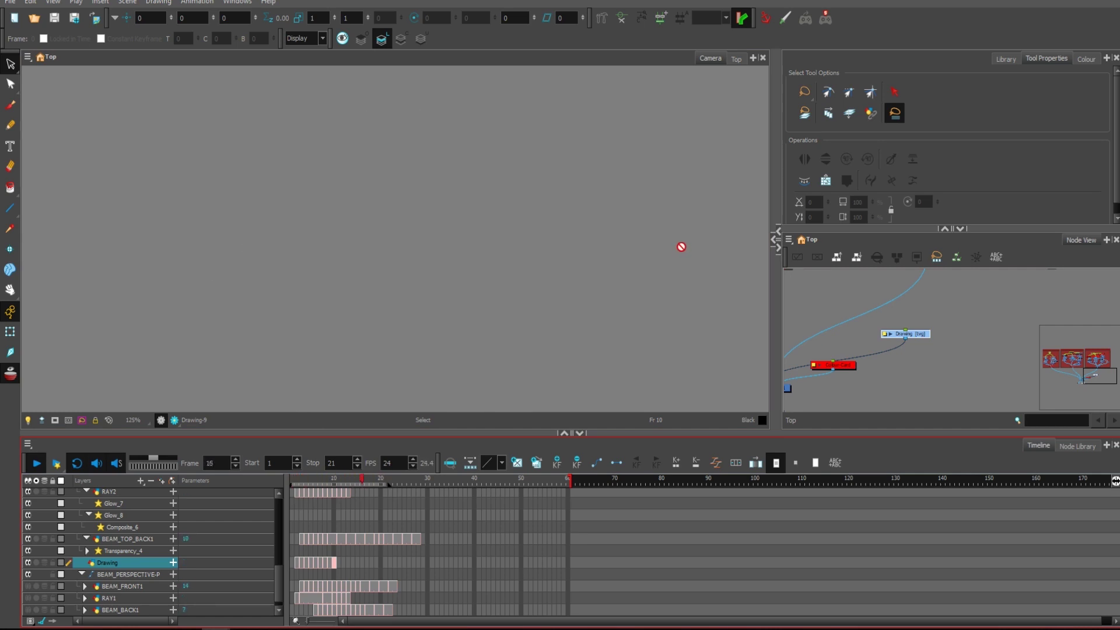
# Step: Trim the circle's lower part and the arc's protruding ends with the Cutter tool on frames 2 and 3, leaving dome outlines
pyautogui.click(299, 561)
pyautogui.hotkey('alt', 't')
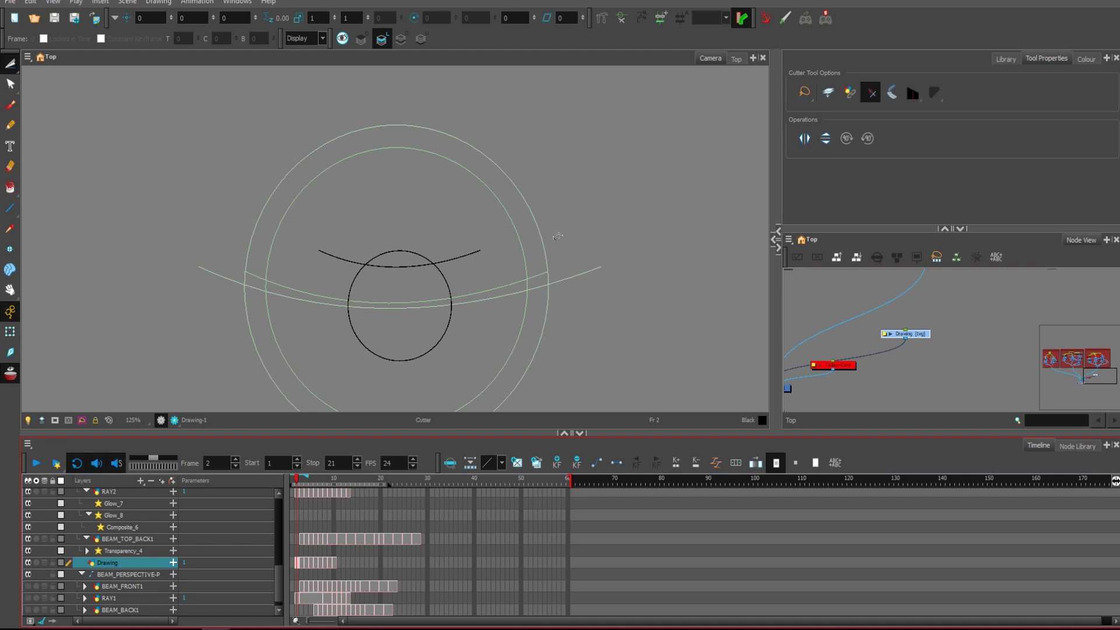
pyautogui.moveTo(458, 220); pyautogui.dragTo(443, 300)
pyautogui.moveTo(344, 245)
pyautogui.mouseDown()
pyautogui.moveTo(336, 271)
pyautogui.moveTo(368, 315)
pyautogui.mouseUp()
pyautogui.press('.')
pyautogui.moveTo(333, 317); pyautogui.dragTo(259, 315)
pyautogui.moveTo(256, 265); pyautogui.dragTo(254, 286)
pyautogui.moveTo(501, 315); pyautogui.dragTo(556, 304)
# Step: Cut away the circle's lower part and the arc's outer ends on frames 4 and 5
pyautogui.press('.')
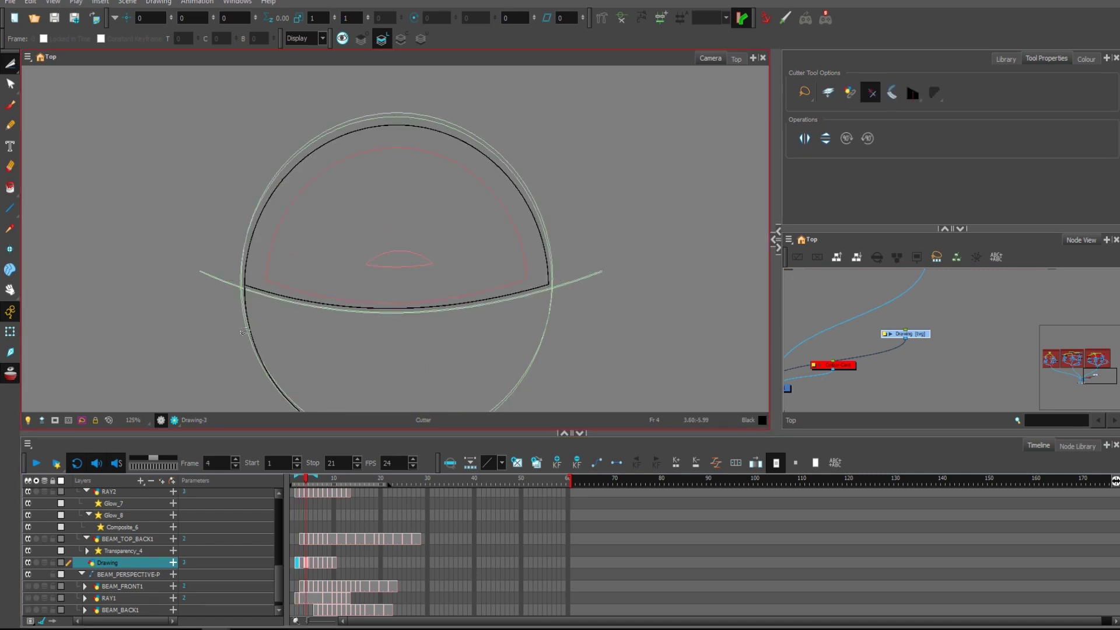
pyautogui.moveTo(322, 318); pyautogui.dragTo(350, 311)
pyautogui.press('.')
pyautogui.moveTo(611, 305); pyautogui.dragTo(576, 225)
pyautogui.moveTo(588, 331); pyautogui.dragTo(490, 343)
pyautogui.moveTo(274, 322); pyautogui.dragTo(224, 328)
pyautogui.moveTo(216, 320); pyautogui.dragTo(262, 182)
# Step: Trim the remaining drawings from frame 6 onward to the same dome shape with the Cutter tool
pyautogui.press('.')
pyautogui.moveTo(591, 247); pyautogui.dragTo(574, 303)
pyautogui.moveTo(560, 341); pyautogui.dragTo(484, 359)
pyautogui.moveTo(309, 361)
pyautogui.mouseDown()
pyautogui.moveTo(216, 333)
pyautogui.moveTo(245, 222)
pyautogui.mouseUp()
pyautogui.press('.')
pyautogui.moveTo(607, 251); pyautogui.dragTo(490, 350)
pyautogui.press('.')
pyautogui.press('.')
pyautogui.press('.')
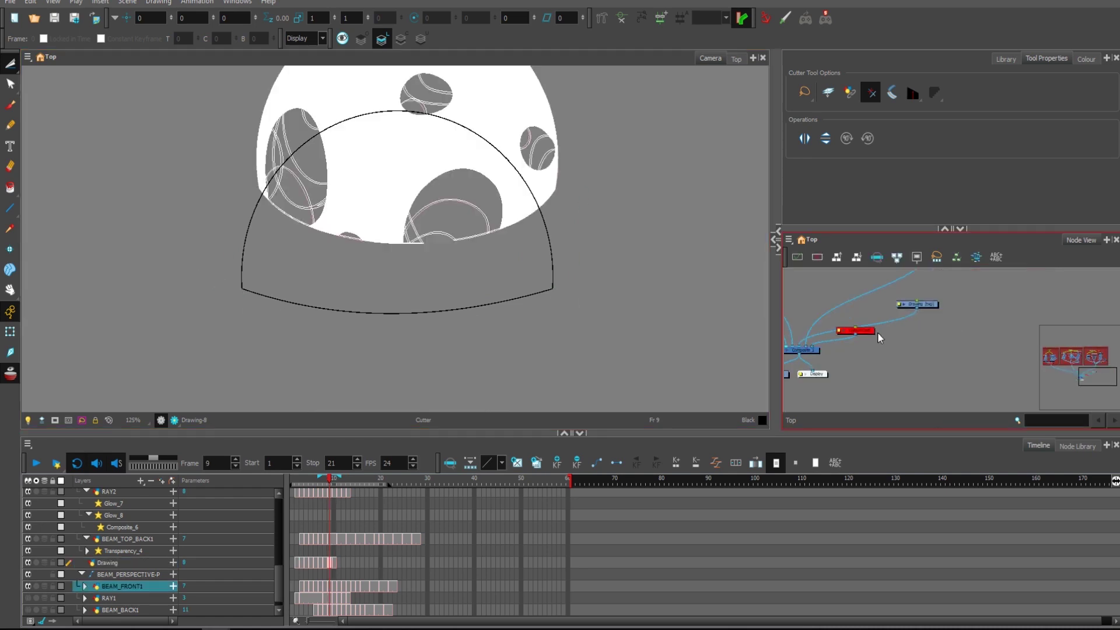
# Step: Compare the dome outline with the finished BEAM_FRONT1 dome and scrub forward to frame 12 to examine its moving holes
pyautogui.click(877, 331)
pyautogui.press('space')
pyautogui.moveTo(529, 268); pyautogui.dragTo(518, 362)
pyautogui.click(927, 306)
pyautogui.moveTo(522, 265); pyautogui.dragTo(525, 289)
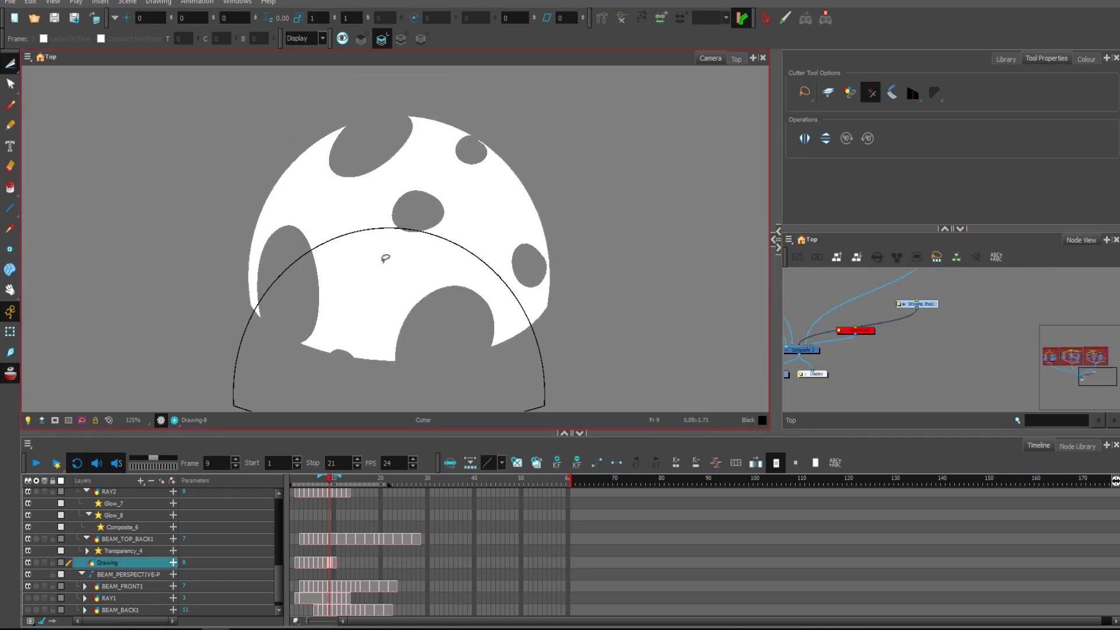
pyautogui.moveTo(315, 483); pyautogui.dragTo(344, 485)
pyautogui.hotkey('alt', 'b')
pyautogui.moveTo(550, 337)
pyautogui.mouseDown()
pyautogui.moveTo(548, 315)
pyautogui.moveTo(675, 181)
pyautogui.moveTo(695, 187)
pyautogui.moveTo(646, 265)
pyautogui.mouseUp()
pyautogui.hotkey('ctrl', 'z')
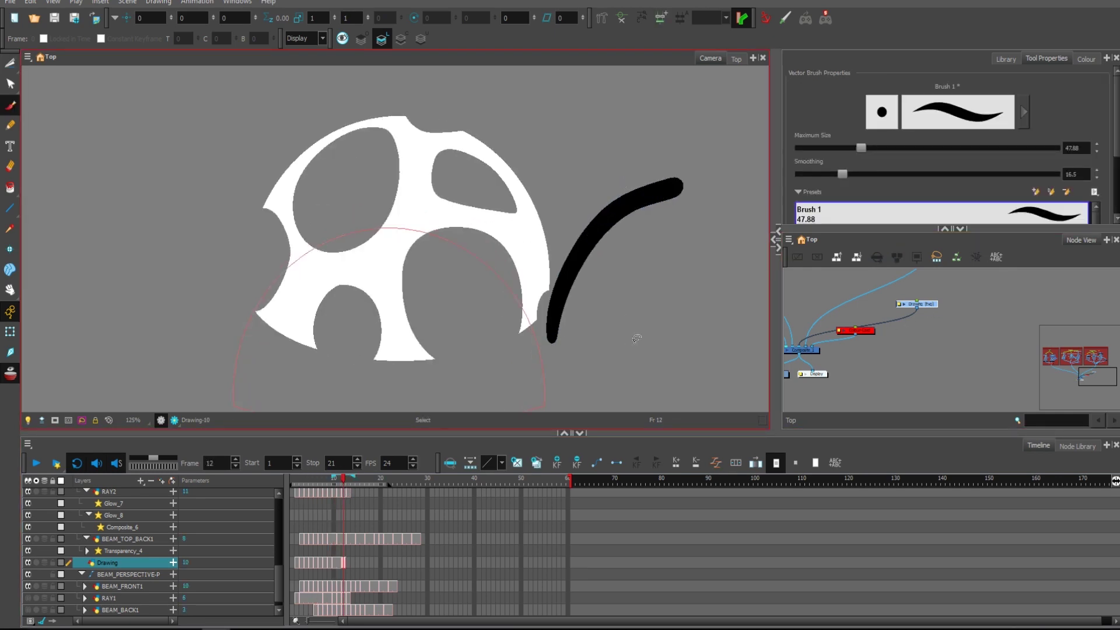
pyautogui.hotkey('ctrl', 'z')
# Step: Hide the white reference dome and review the plain dome outlines frame by frame around the first frames
pyautogui.moveTo(948, 274); pyautogui.dragTo(949, 392)
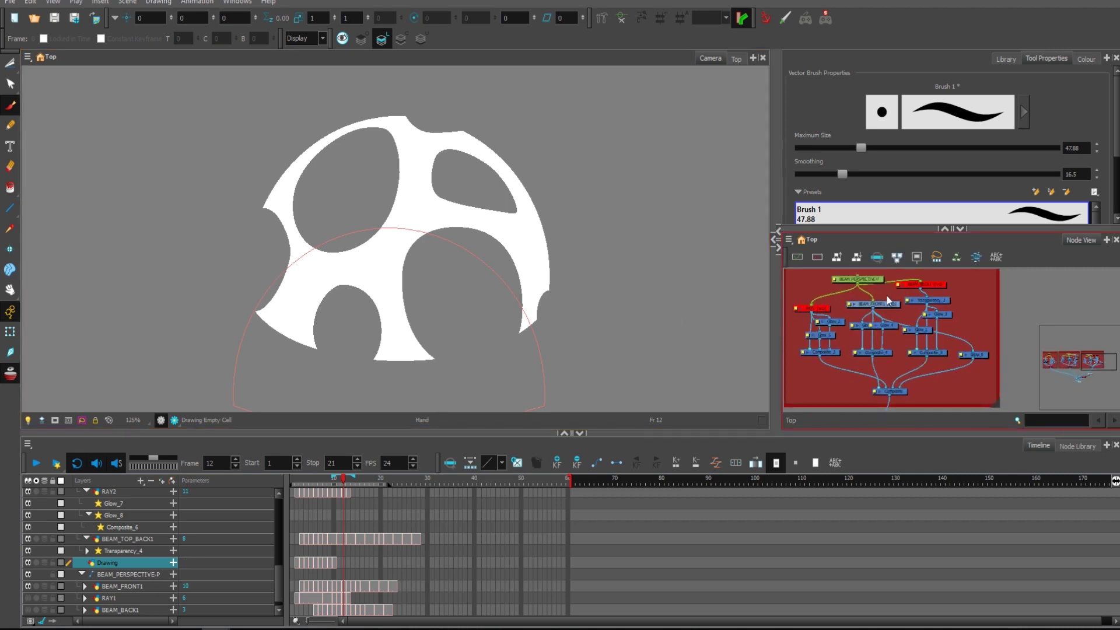
pyautogui.doubleClick(899, 310)
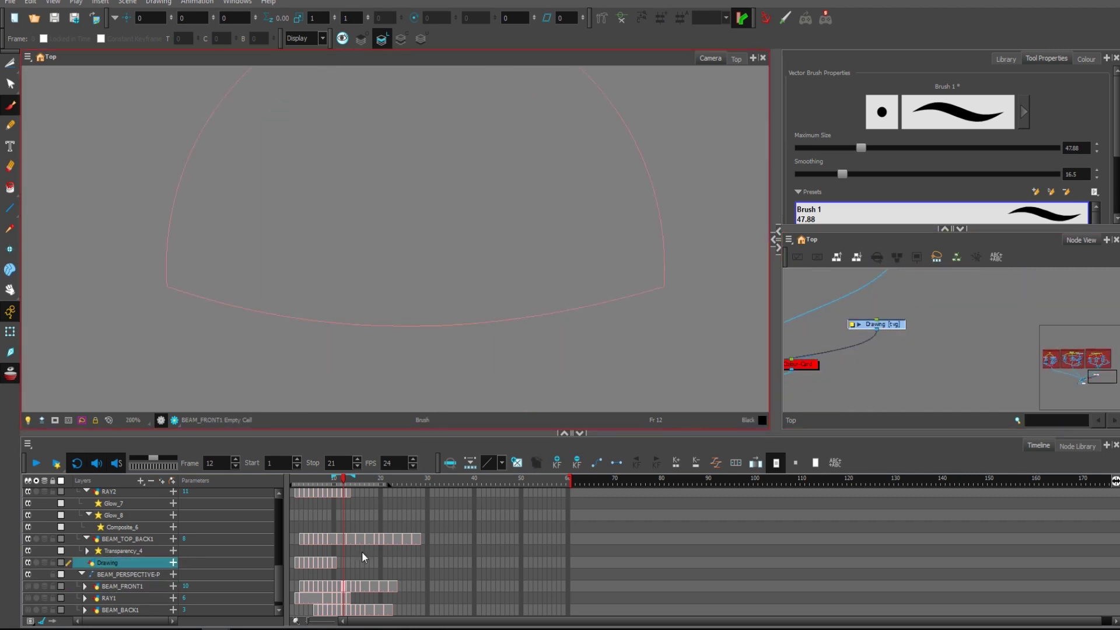
pyautogui.click(325, 586)
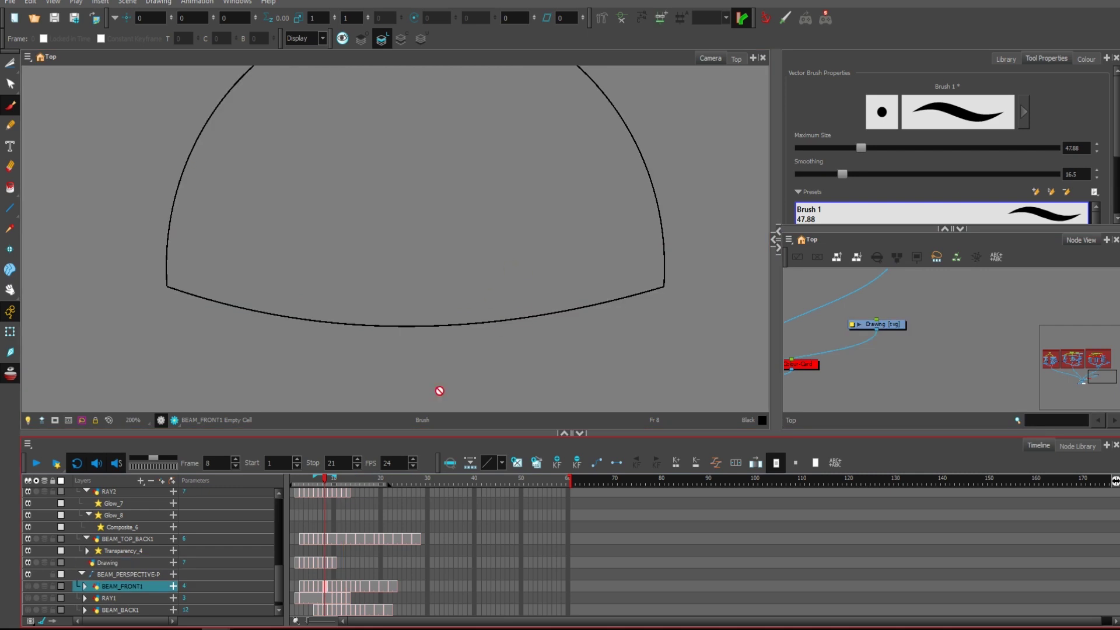
pyautogui.press(',')
pyautogui.press(',')
pyautogui.press(',')
pyautogui.press(',')
pyautogui.press(',')
pyautogui.press(',')
pyautogui.click(620, 243)
pyautogui.press('.')
pyautogui.click(305, 586)
pyautogui.press('.')
pyautogui.press(',')
pyautogui.press(',')
pyautogui.press('.')
pyautogui.press(',')
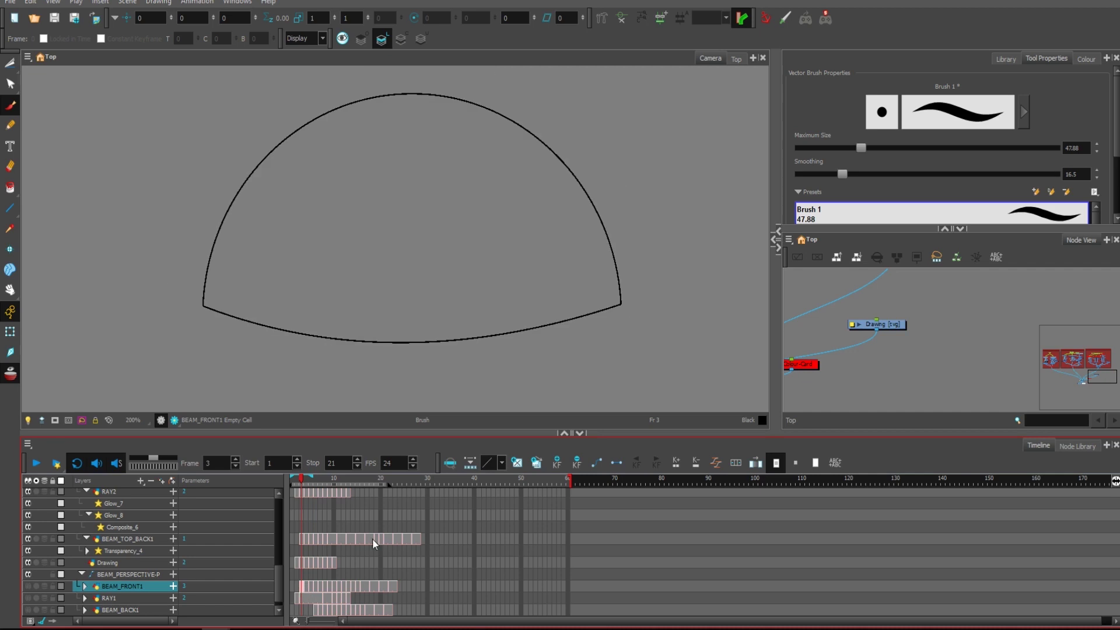
# Step: Return to frame 2 of the Drawing layer and reduce the Brush's maximum size to 13.1
pyautogui.click(880, 325)
pyautogui.click(304, 566)
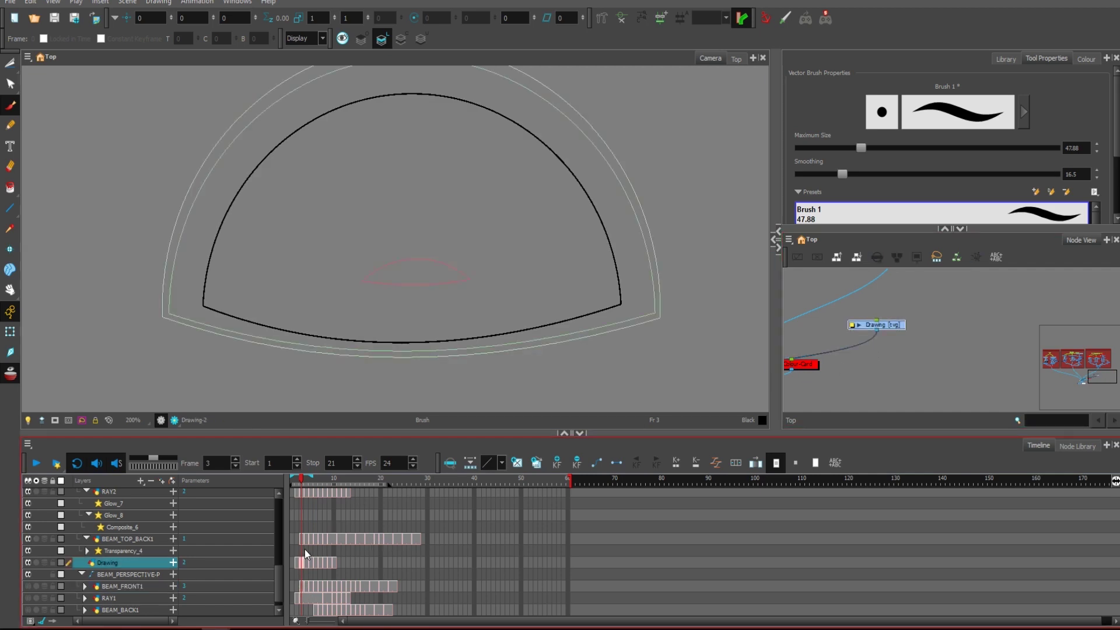
pyautogui.press(',')
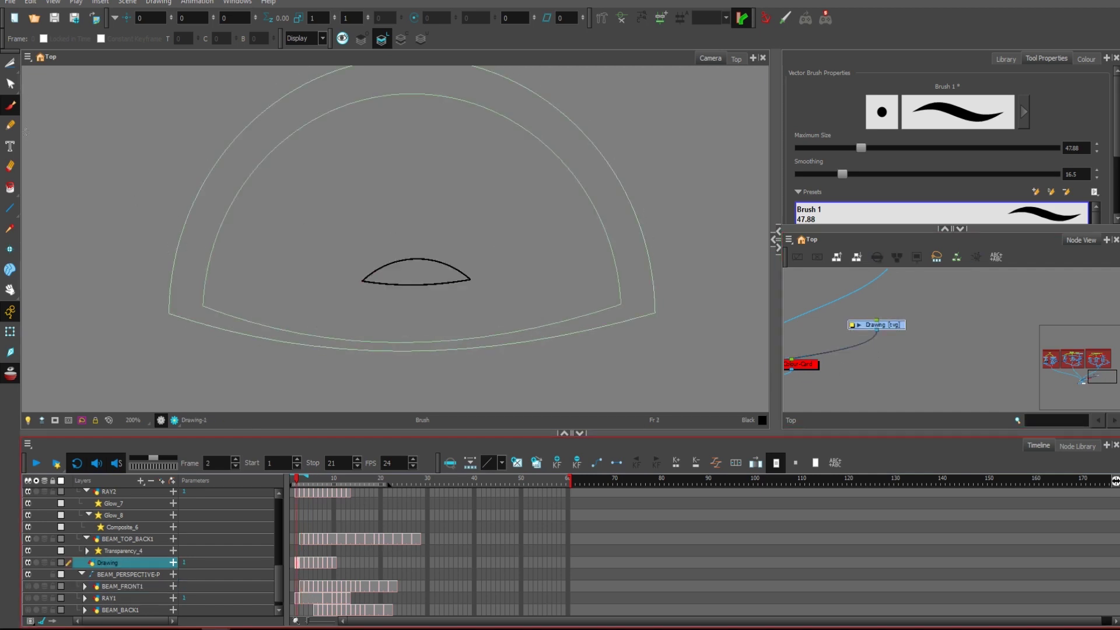
pyautogui.moveTo(663, 183); pyautogui.dragTo(648, 211)
pyautogui.hotkey('ctrl', 'z')
pyautogui.moveTo(663, 261); pyautogui.dragTo(662, 261)
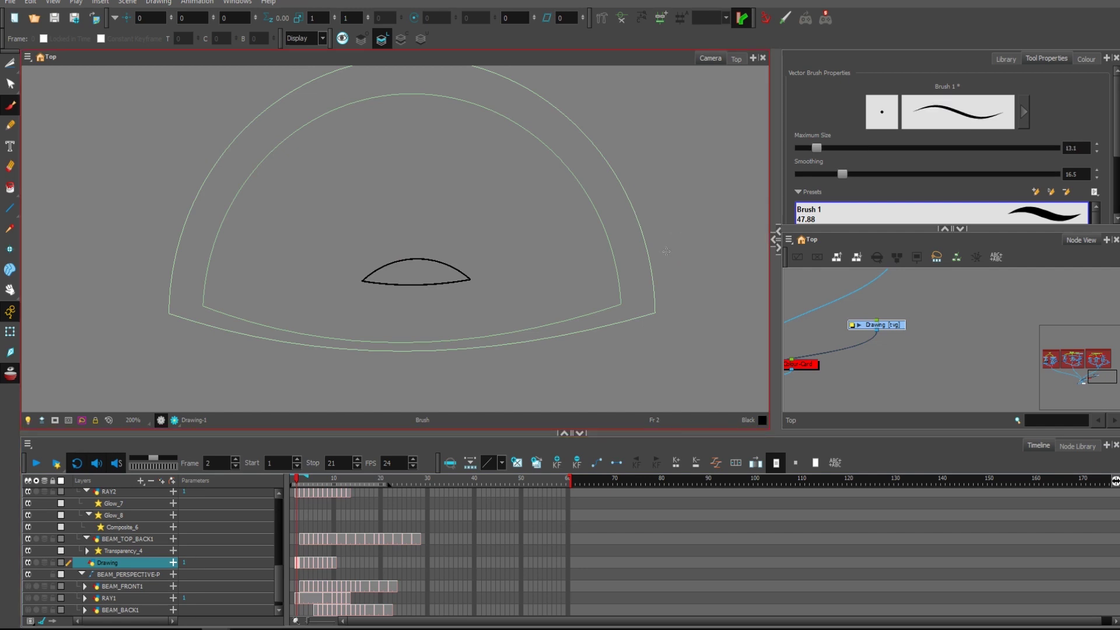
# Step: Brush a small oval hole low inside the dome on frame 4 and redraw it larger and higher on frames 5 and 6
pyautogui.press('.')
pyautogui.press('.')
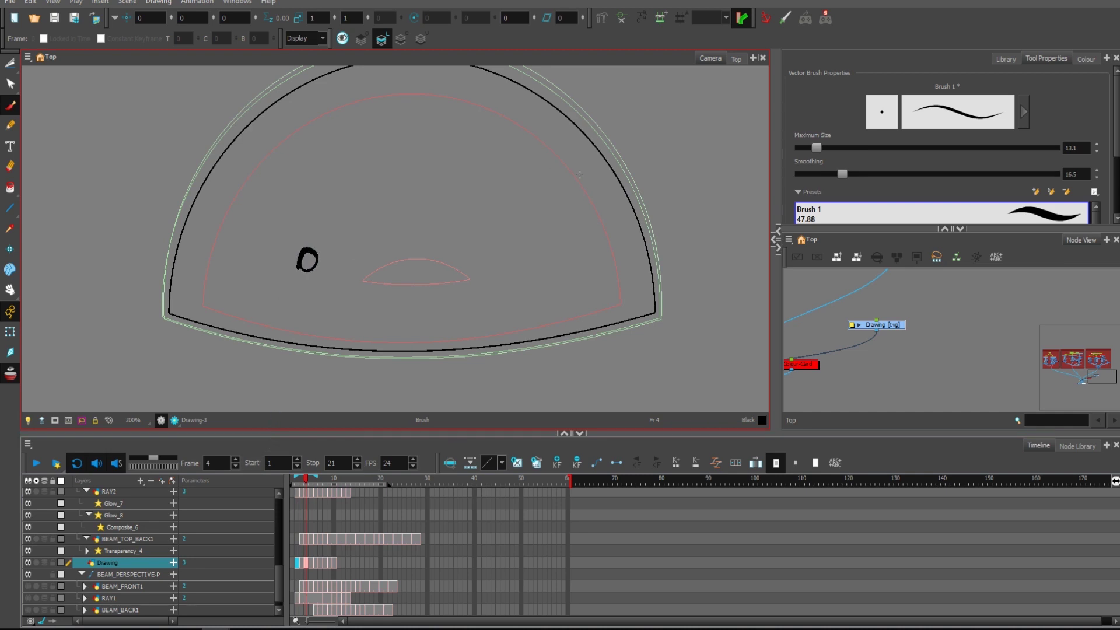
pyautogui.scroll(-1, 591, 193)
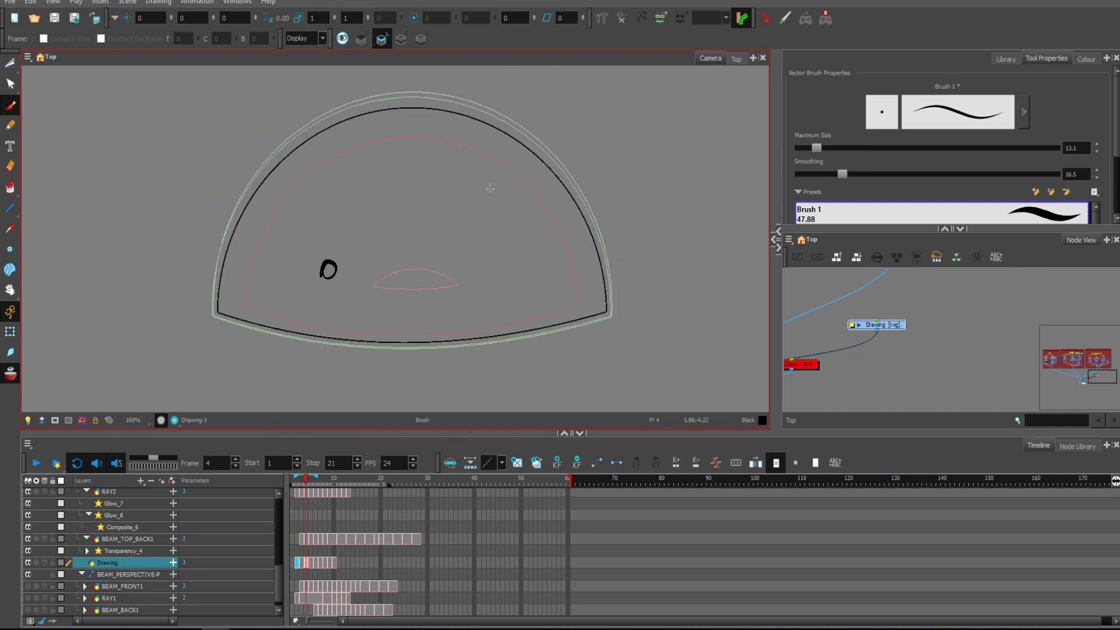
pyautogui.press('.')
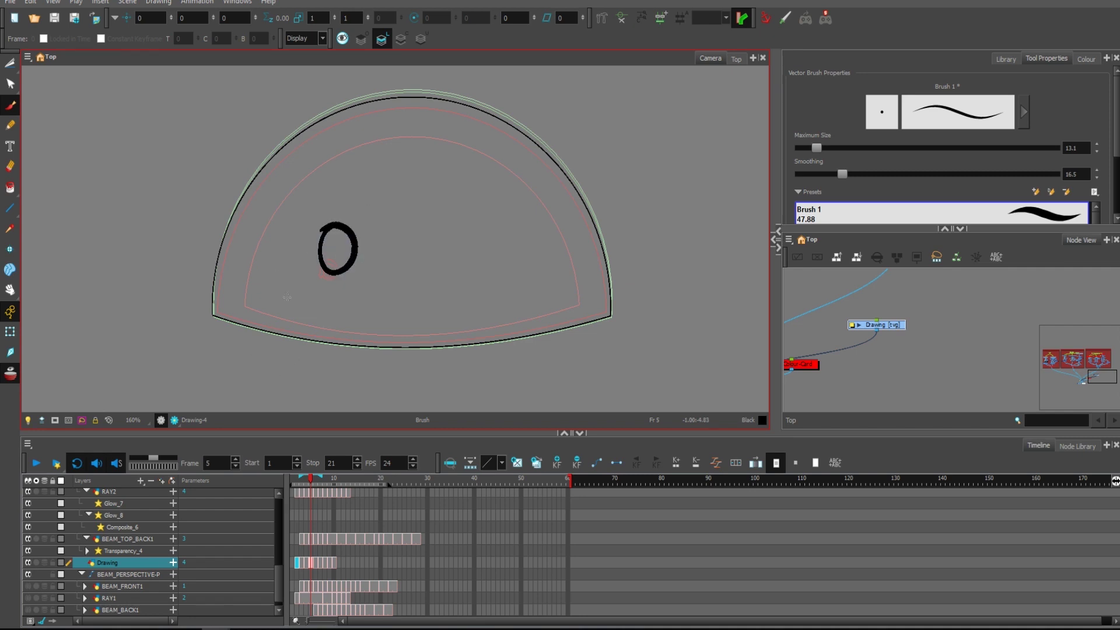
pyautogui.press('.')
pyautogui.moveTo(381, 157)
pyautogui.mouseDown()
pyautogui.moveTo(333, 228)
pyautogui.moveTo(396, 242)
pyautogui.moveTo(403, 166)
pyautogui.moveTo(350, 166)
pyautogui.mouseUp()
# Step: Redraw the hole on frames 7 and 8, larger and moving toward the dome's top edge
pyautogui.press('.')
pyautogui.moveTo(453, 118)
pyautogui.mouseDown()
pyautogui.moveTo(382, 121)
pyautogui.moveTo(365, 204)
pyautogui.moveTo(425, 218)
pyautogui.moveTo(462, 174)
pyautogui.moveTo(463, 143)
pyautogui.moveTo(404, 113)
pyautogui.moveTo(370, 134)
pyautogui.moveTo(479, 82)
pyautogui.moveTo(436, 85)
pyautogui.moveTo(408, 128)
pyautogui.moveTo(423, 175)
pyautogui.moveTo(456, 182)
pyautogui.moveTo(488, 166)
pyautogui.moveTo(502, 142)
pyautogui.moveTo(487, 89)
pyautogui.mouseUp()
pyautogui.press('.')
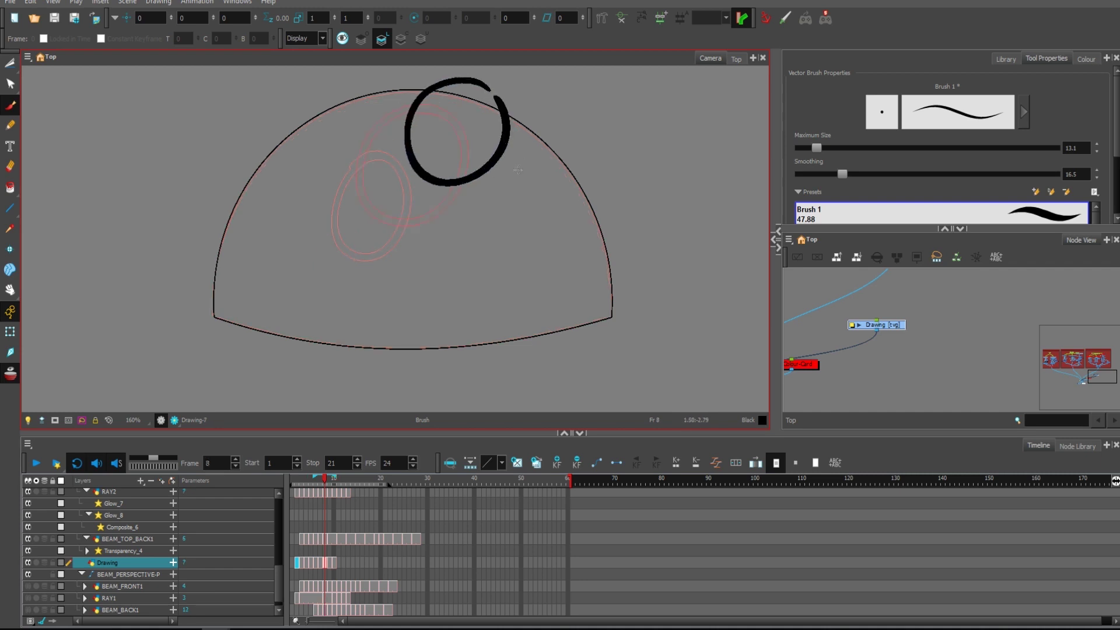
pyautogui.moveTo(513, 182); pyautogui.dragTo(502, 199)
# Step: Draw the hole as an open curve running off the dome's upper edge on frames 9 and 10
pyautogui.press('.')
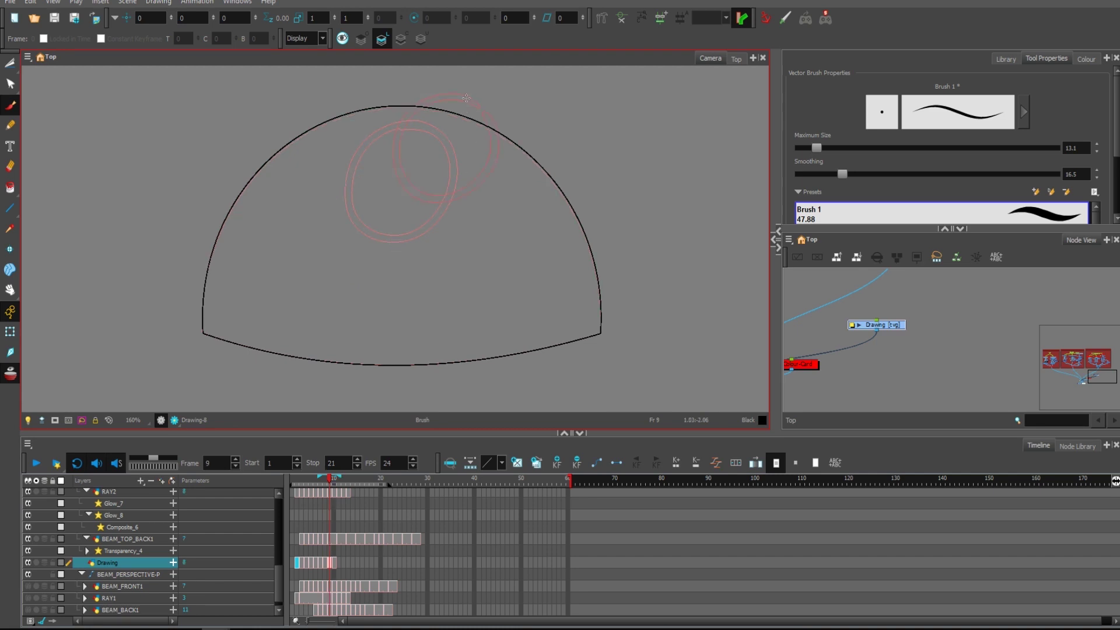
pyautogui.hotkey('ctrl', 'z')
pyautogui.moveTo(437, 109)
pyautogui.mouseDown()
pyautogui.moveTo(432, 144)
pyautogui.moveTo(479, 148)
pyautogui.moveTo(528, 115)
pyautogui.mouseUp()
pyautogui.press('.')
pyautogui.press(',')
pyautogui.press(',')
pyautogui.press('.')
pyautogui.moveTo(432, 90)
pyautogui.mouseDown()
pyautogui.moveTo(439, 168)
pyautogui.moveTo(513, 99)
pyautogui.moveTo(504, 150)
pyautogui.mouseUp()
pyautogui.press('.')
pyautogui.moveTo(427, 103)
pyautogui.mouseDown()
pyautogui.moveTo(449, 158)
pyautogui.moveTo(491, 160)
pyautogui.moveTo(539, 83)
pyautogui.mouseUp()
# Step: Brush a second small hole near the dome's lower edge on frame 5 and redraw it larger and higher on frames 6 and 7
pyautogui.press(',')
pyautogui.press(',')
pyautogui.press(',')
pyautogui.press(',')
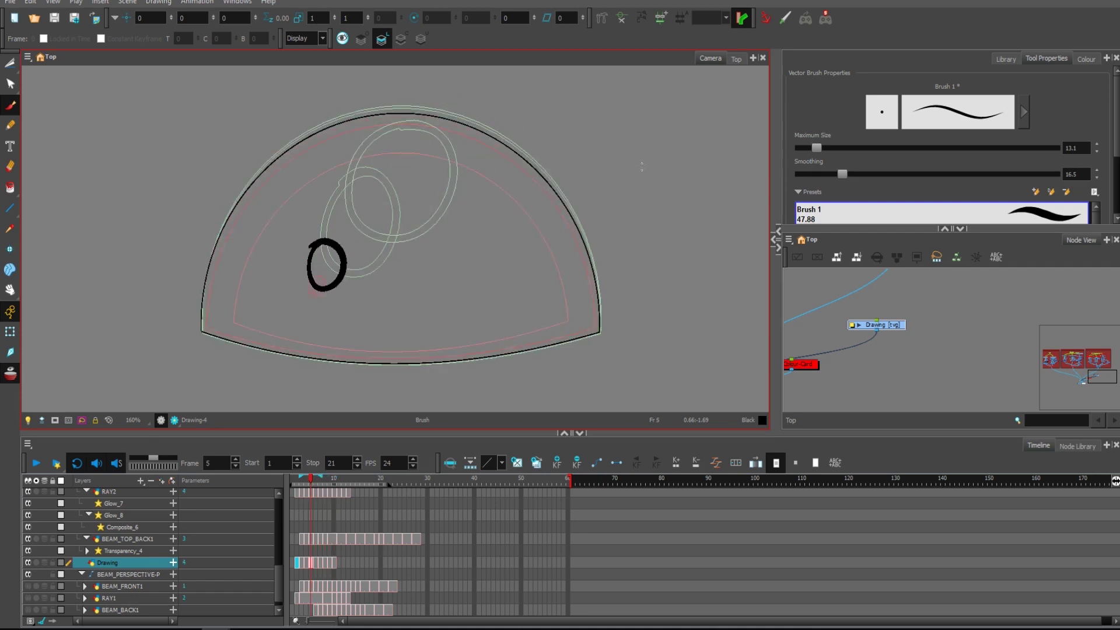
pyautogui.press(',')
pyautogui.press('.')
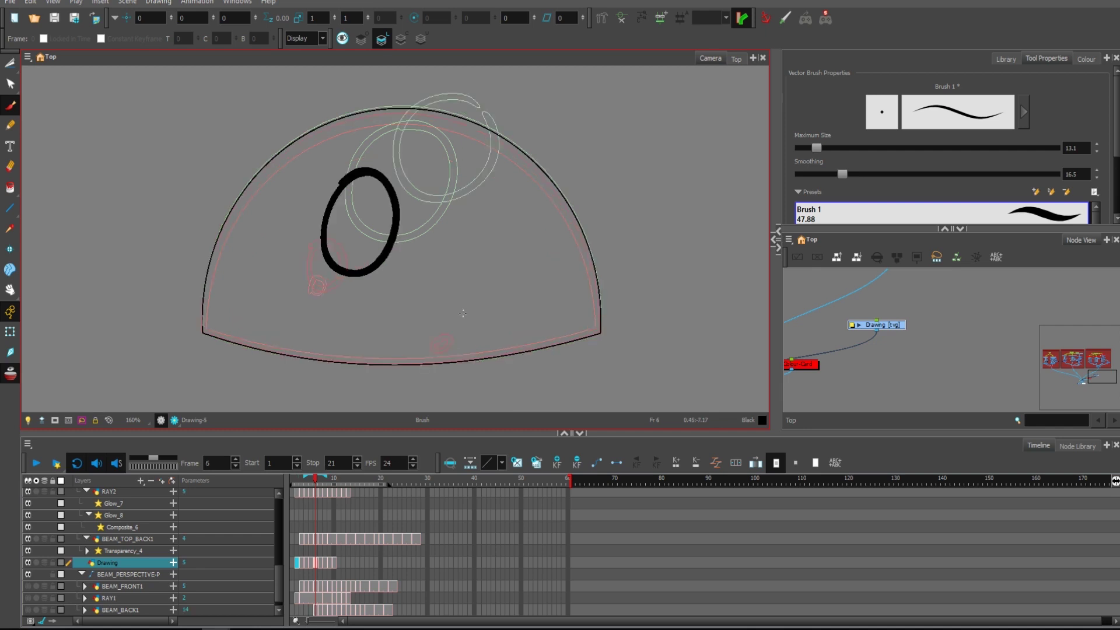
pyautogui.moveTo(458, 296)
pyautogui.mouseDown()
pyautogui.moveTo(437, 332)
pyautogui.moveTo(465, 335)
pyautogui.moveTo(462, 294)
pyautogui.mouseUp()
pyautogui.press('.')
pyautogui.moveTo(489, 236)
pyautogui.mouseDown()
pyautogui.moveTo(521, 266)
pyautogui.moveTo(485, 234)
pyautogui.mouseUp()
pyautogui.hotkey('ctrl', 'z')
# Step: Continue the second hole upward toward the dome's side edge on frames 8 to 10
pyautogui.press('.')
pyautogui.moveTo(549, 189)
pyautogui.mouseDown()
pyautogui.moveTo(497, 206)
pyautogui.moveTo(510, 269)
pyautogui.moveTo(552, 246)
pyautogui.moveTo(561, 212)
pyautogui.moveTo(504, 192)
pyautogui.moveTo(528, 251)
pyautogui.moveTo(593, 220)
pyautogui.mouseUp()
pyautogui.press('.')
pyautogui.press('.')
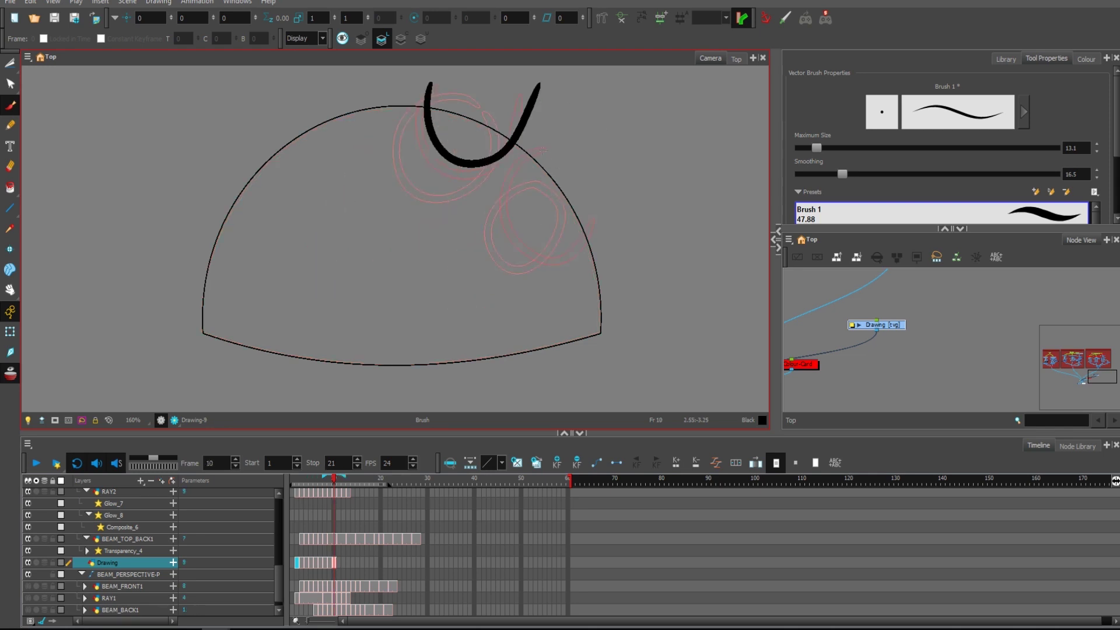
pyautogui.moveTo(513, 161)
pyautogui.mouseDown()
pyautogui.moveTo(531, 238)
pyautogui.moveTo(604, 209)
pyautogui.mouseUp()
# Step: Play back the hole animation and stop it to check the motion
pyautogui.click(36, 464)
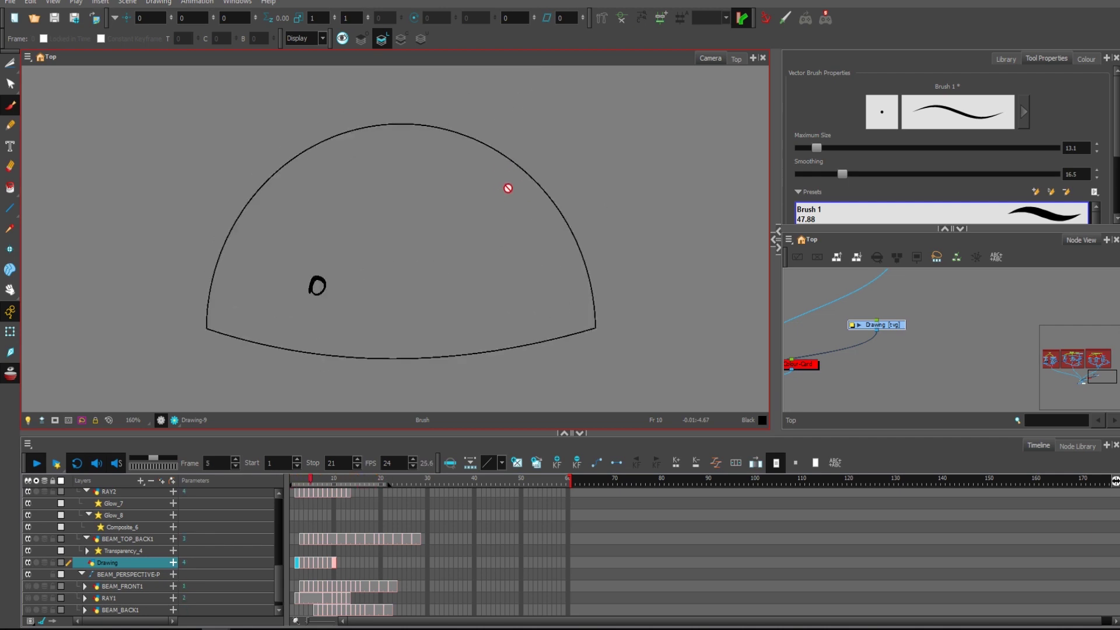
pyautogui.click(35, 464)
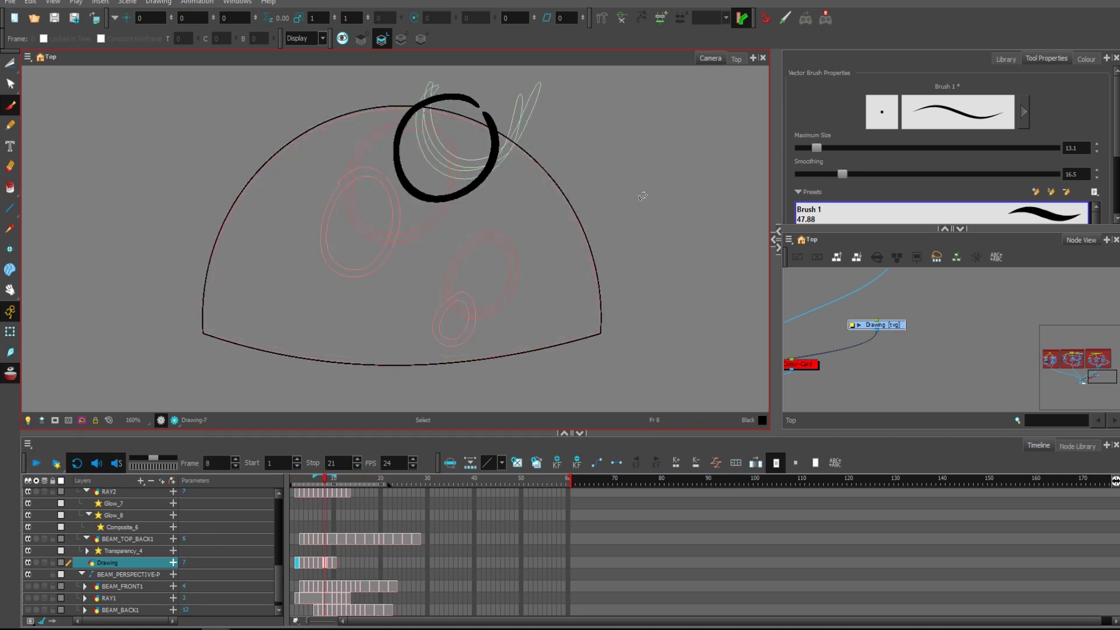
# Step: Delete the first hole's strokes from frame 8 onward and go back to frame 6 with the Brush tool
pyautogui.hotkey('alt', 's')
pyautogui.click(484, 178)
pyautogui.press('Delete')
pyautogui.press('.')
pyautogui.press(',')
pyautogui.press(',')
pyautogui.press(',')
pyautogui.hotkey('alt', 'b')
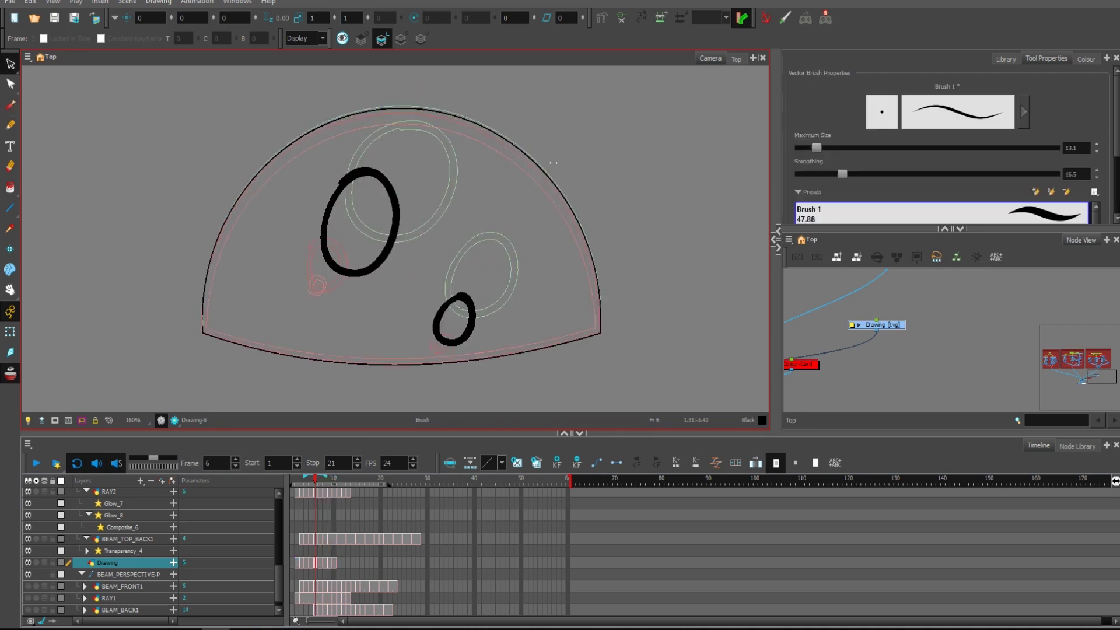
# Step: Redraw the first hole from frame 8 onward with smaller position changes, drifting slowly past the dome's upper edge
pyautogui.press('.')
pyautogui.press('.')
pyautogui.press(',')
pyautogui.press('.')
pyautogui.moveTo(447, 113)
pyautogui.mouseDown()
pyautogui.moveTo(395, 115)
pyautogui.moveTo(366, 153)
pyautogui.moveTo(365, 194)
pyautogui.moveTo(398, 228)
pyautogui.moveTo(440, 222)
pyautogui.moveTo(464, 145)
pyautogui.mouseUp()
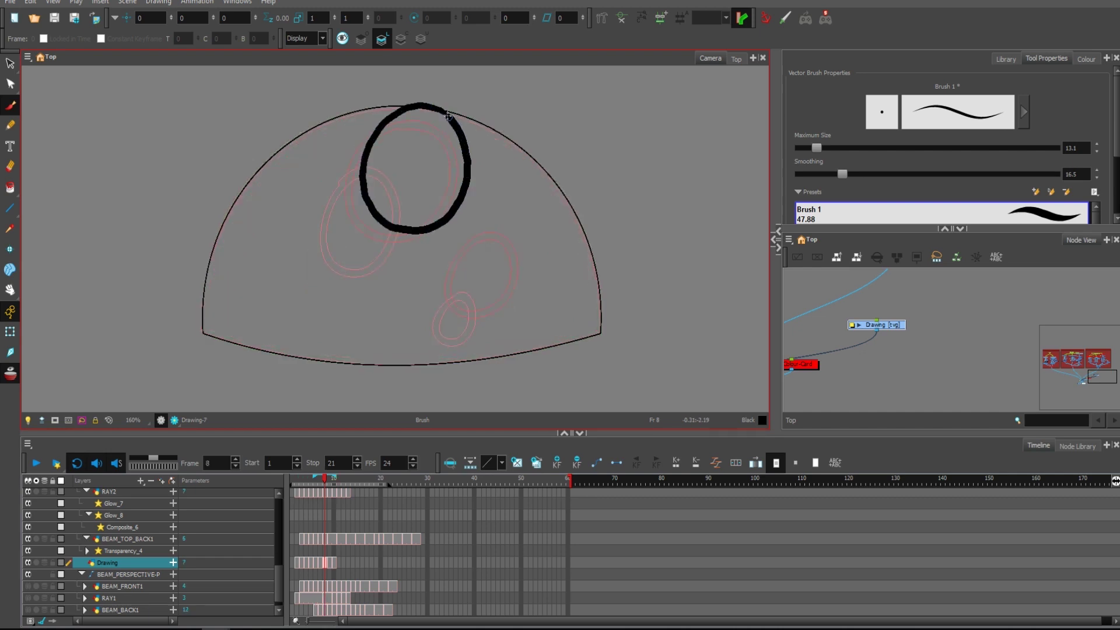
pyautogui.press('.')
pyautogui.moveTo(368, 146)
pyautogui.mouseDown()
pyautogui.moveTo(380, 213)
pyautogui.moveTo(447, 221)
pyautogui.moveTo(477, 162)
pyautogui.moveTo(448, 95)
pyautogui.moveTo(362, 149)
pyautogui.moveTo(402, 221)
pyautogui.moveTo(472, 196)
pyautogui.moveTo(461, 88)
pyautogui.mouseUp()
pyautogui.press('.')
# Step: Redraw the second hole with a slow upward drift on frames 8 to 10 and play back the animation
pyautogui.press(',')
pyautogui.press(',')
pyautogui.moveTo(505, 223)
pyautogui.mouseDown()
pyautogui.moveTo(463, 239)
pyautogui.moveTo(461, 291)
pyautogui.moveTo(504, 311)
pyautogui.moveTo(526, 271)
pyautogui.moveTo(508, 198)
pyautogui.moveTo(471, 205)
pyautogui.moveTo(455, 251)
pyautogui.moveTo(483, 293)
pyautogui.moveTo(475, 286)
pyautogui.moveTo(516, 299)
pyautogui.moveTo(536, 269)
pyautogui.moveTo(535, 232)
pyautogui.moveTo(473, 212)
pyautogui.moveTo(452, 239)
pyautogui.moveTo(469, 288)
pyautogui.moveTo(500, 309)
pyautogui.moveTo(528, 300)
pyautogui.moveTo(527, 233)
pyautogui.moveTo(497, 195)
pyautogui.moveTo(470, 201)
pyautogui.moveTo(457, 230)
pyautogui.moveTo(469, 272)
pyautogui.moveTo(518, 299)
pyautogui.moveTo(542, 256)
pyautogui.moveTo(525, 210)
pyautogui.mouseUp()
pyautogui.press('.')
pyautogui.hotkey('ctrl', 'z')
pyautogui.press('.')
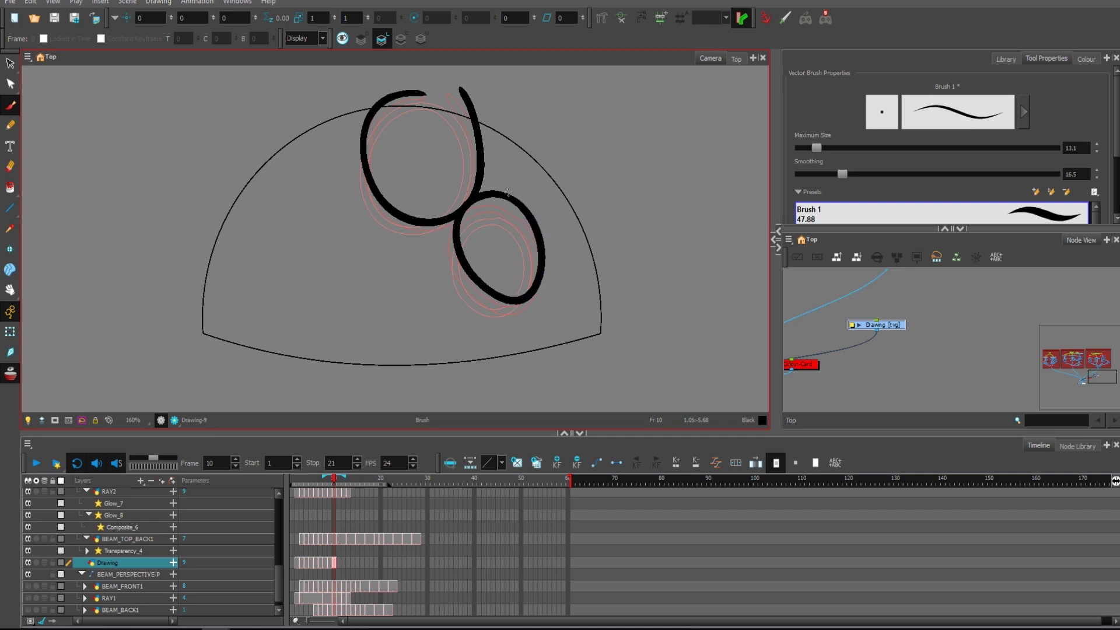
pyautogui.click(36, 462)
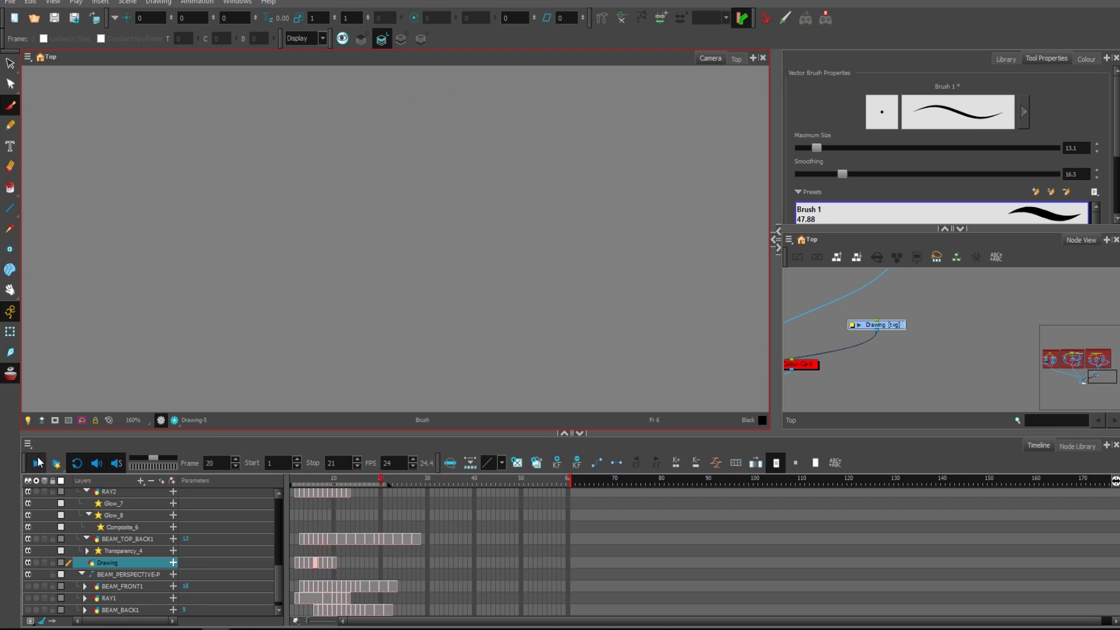
# Step: Draw partly cropped holes along the right side of the dome on frame 10 of the Drawing layer
pyautogui.click(320, 564)
pyautogui.press('.')
pyautogui.press('.')
pyautogui.press('.')
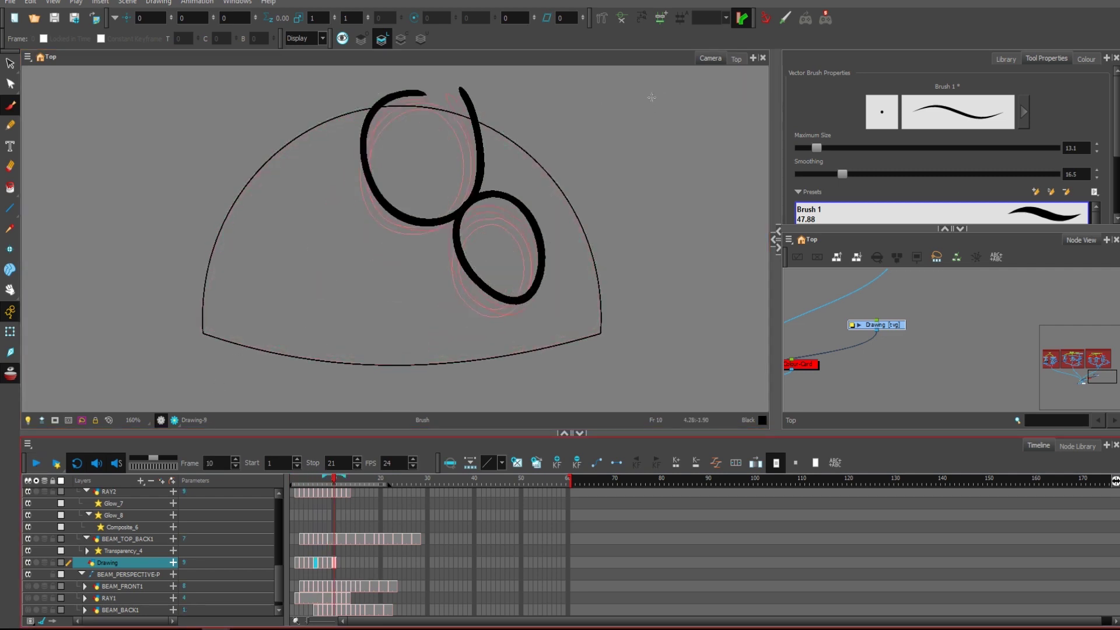
pyautogui.moveTo(506, 115)
pyautogui.mouseDown()
pyautogui.moveTo(478, 153)
pyautogui.moveTo(543, 175)
pyautogui.moveTo(563, 123)
pyautogui.mouseUp()
pyautogui.moveTo(578, 188)
pyautogui.mouseDown()
pyautogui.moveTo(542, 233)
pyautogui.moveTo(667, 279)
pyautogui.mouseUp()
pyautogui.moveTo(588, 343)
pyautogui.mouseDown()
pyautogui.moveTo(533, 289)
pyautogui.moveTo(465, 394)
pyautogui.mouseUp()
# Step: Add a lower-middle hole, an upper-left hole and a cropped lower-left arc to the dome on frame 10
pyautogui.moveTo(447, 234)
pyautogui.mouseDown()
pyautogui.moveTo(383, 231)
pyautogui.moveTo(473, 329)
pyautogui.moveTo(445, 235)
pyautogui.mouseUp()
pyautogui.moveTo(300, 100)
pyautogui.mouseDown()
pyautogui.moveTo(256, 236)
pyautogui.moveTo(333, 261)
pyautogui.moveTo(366, 218)
pyautogui.moveTo(303, 115)
pyautogui.mouseUp()
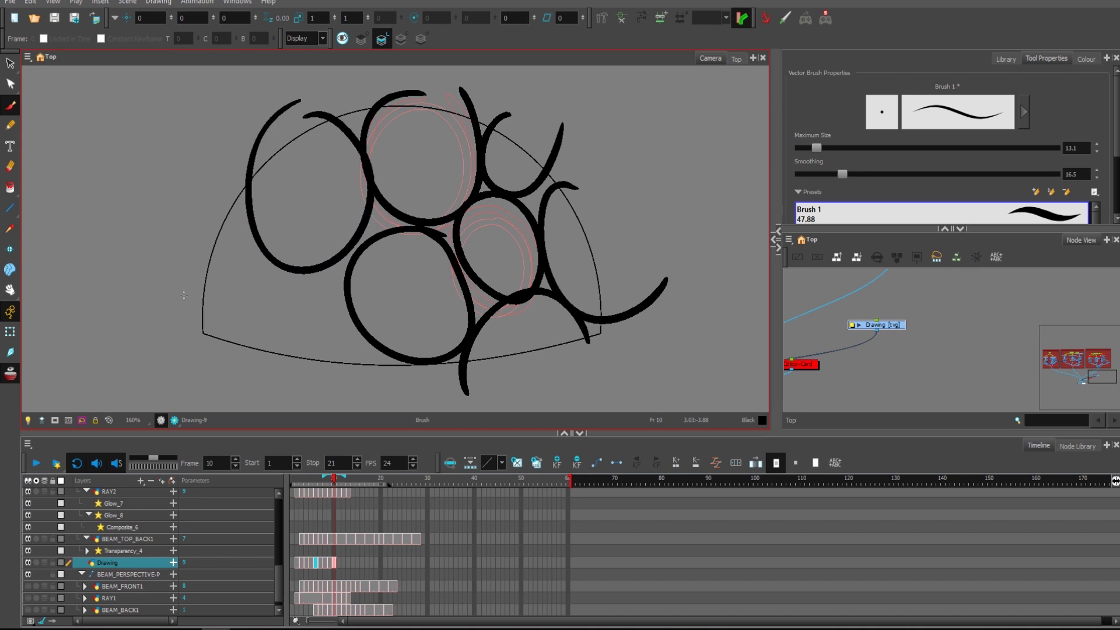
pyautogui.moveTo(184, 296)
pyautogui.mouseDown()
pyautogui.moveTo(234, 263)
pyautogui.moveTo(290, 280)
pyautogui.moveTo(324, 407)
pyautogui.mouseUp()
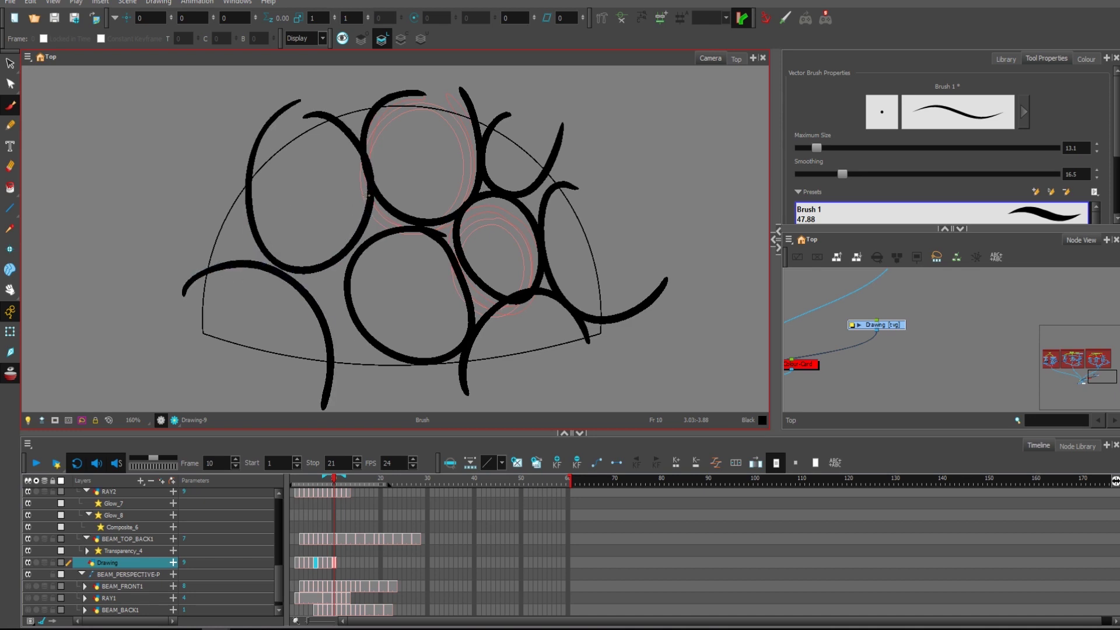
pyautogui.hotkey('ctrl', 'z')
pyautogui.moveTo(178, 303)
pyautogui.mouseDown()
pyautogui.moveTo(198, 273)
pyautogui.moveTo(333, 301)
pyautogui.moveTo(346, 398)
pyautogui.mouseUp()
# Step: Draw the shrinking gaps between holes as V-shaped fragments along the dome's left and upper edges on frame 11
pyautogui.press('.')
pyautogui.moveTo(203, 253)
pyautogui.mouseDown()
pyautogui.moveTo(240, 202)
pyautogui.moveTo(228, 162)
pyautogui.mouseUp()
pyautogui.moveTo(338, 105)
pyautogui.mouseDown()
pyautogui.moveTo(358, 137)
pyautogui.moveTo(380, 73)
pyautogui.mouseUp()
pyautogui.press(',')
pyautogui.press('.')
pyautogui.moveTo(477, 105)
pyautogui.mouseDown()
pyautogui.moveTo(483, 130)
pyautogui.moveTo(499, 103)
pyautogui.mouseUp()
pyautogui.press(',')
pyautogui.press('.')
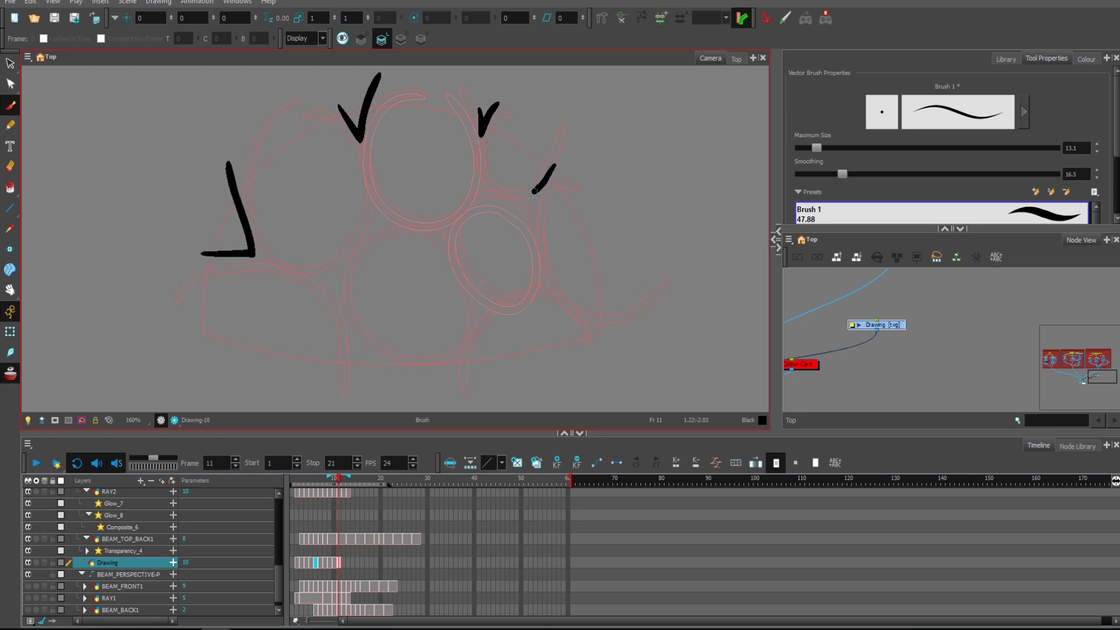
pyautogui.moveTo(540, 197); pyautogui.dragTo(570, 164)
pyautogui.press(',')
pyautogui.press('.')
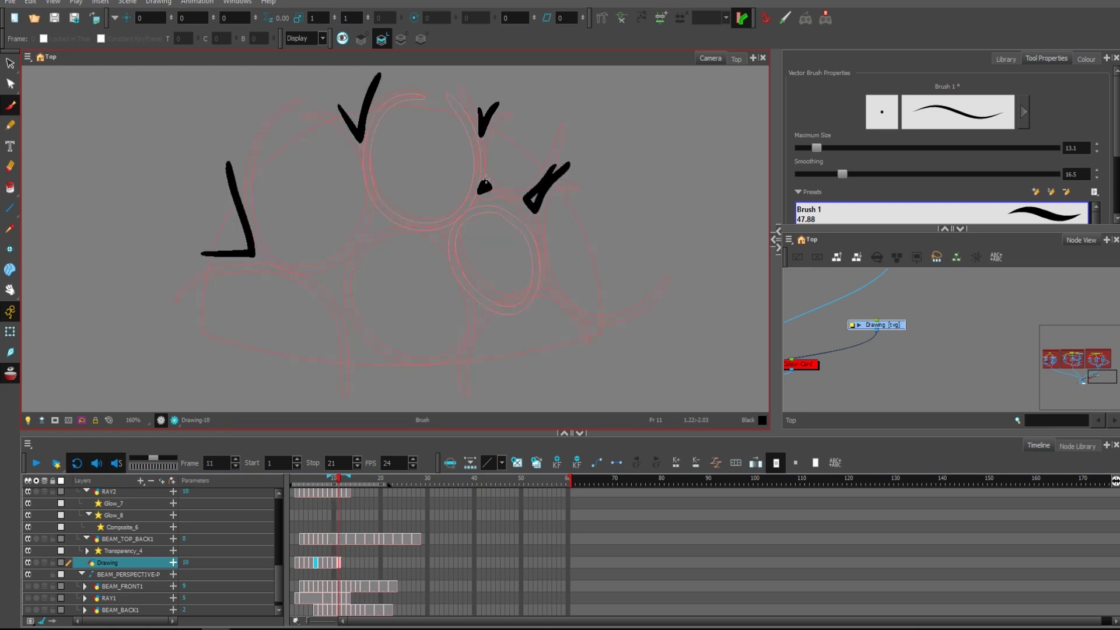
# Step: Draw small triangular fragments in the gaps between the middle holes on frame 11, comparing with frame 10
pyautogui.press(',')
pyautogui.press('.')
pyautogui.moveTo(364, 230)
pyautogui.mouseDown()
pyautogui.moveTo(400, 219)
pyautogui.moveTo(376, 198)
pyautogui.mouseUp()
pyautogui.press(',')
pyautogui.press('.')
pyautogui.moveTo(453, 222); pyautogui.dragTo(446, 224)
pyautogui.press(',')
pyautogui.press('.')
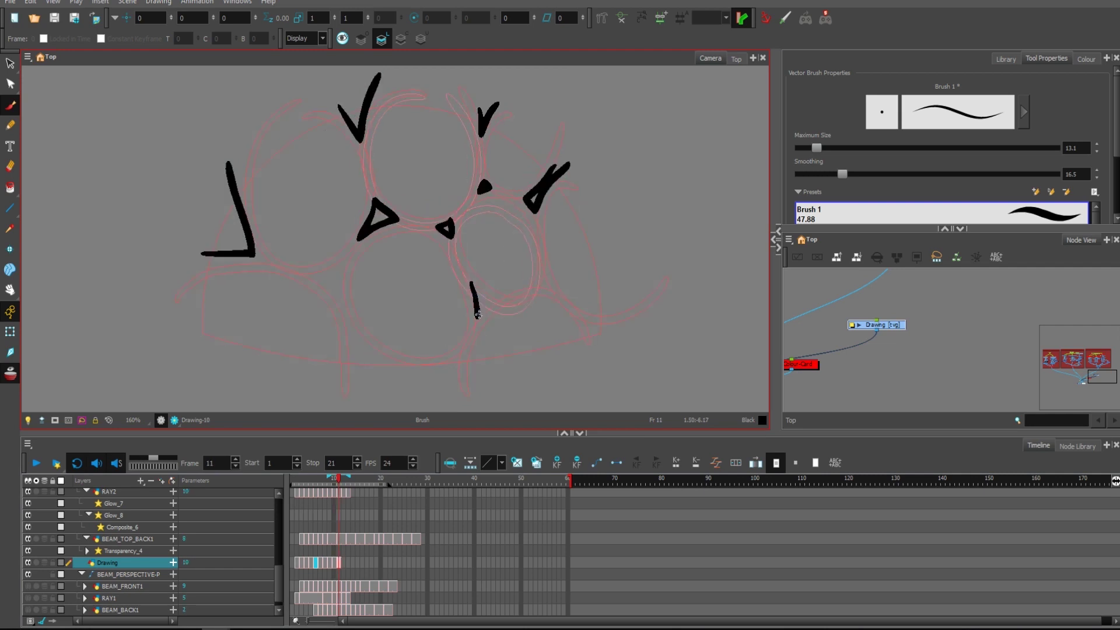
pyautogui.moveTo(487, 304); pyautogui.dragTo(473, 284)
pyautogui.press(',')
pyautogui.press('.')
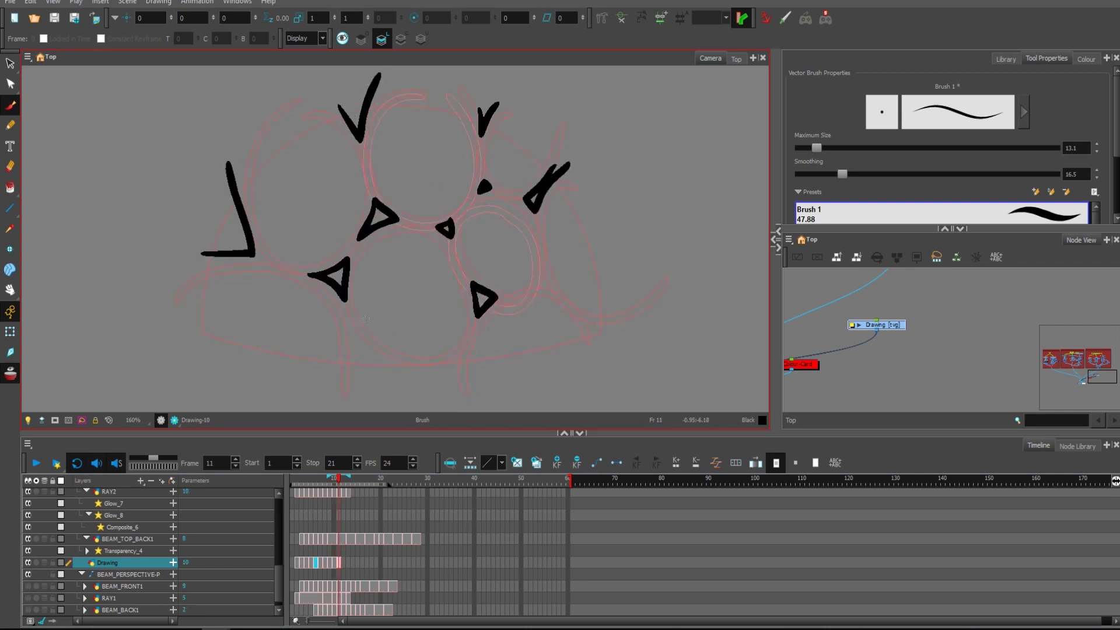
# Step: Draw the remaining fragments along the dome's lower edge on frame 11
pyautogui.moveTo(351, 328); pyautogui.dragTo(384, 366)
pyautogui.press(',')
pyautogui.press('.')
pyautogui.moveTo(444, 368); pyautogui.dragTo(458, 374)
pyautogui.press(',')
pyautogui.press('.')
# Step: Draw smaller V shapes and dots on frame 12 so the frame 11 fragments shrink in place
pyautogui.press('.')
pyautogui.moveTo(226, 192); pyautogui.dragTo(191, 255)
pyautogui.press(',')
pyautogui.press('.')
pyautogui.press(',')
pyautogui.press('.')
pyautogui.press(',')
pyautogui.press('.')
pyautogui.press(',')
pyautogui.press('.')
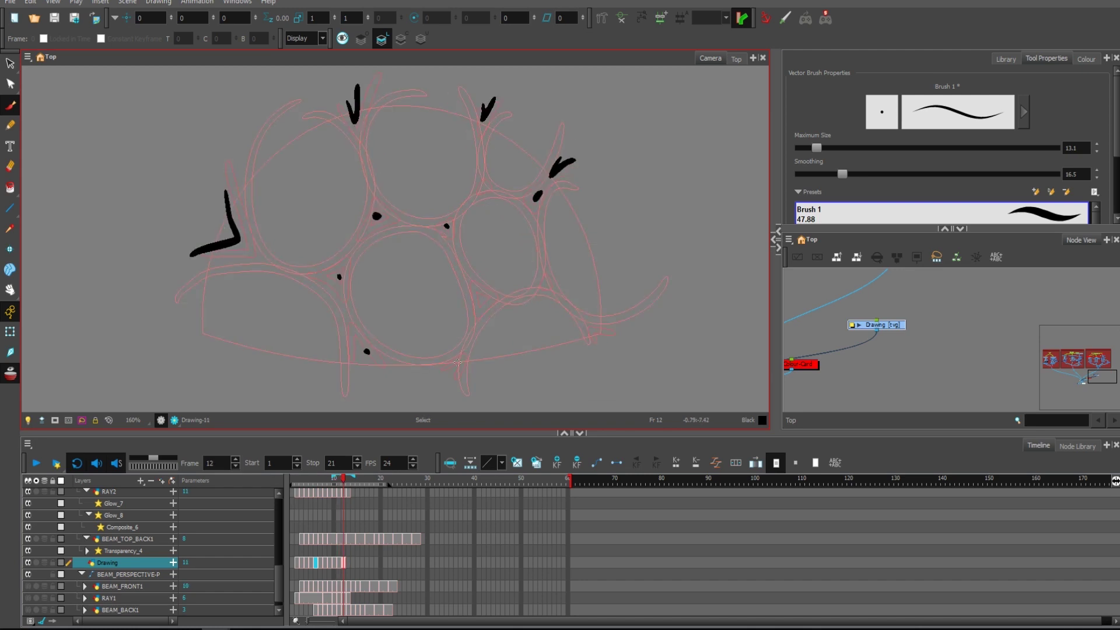
# Step: Play back the dissolving dome animation and stop it
pyautogui.scroll(-1, 504, 280)
pyautogui.click(38, 464)
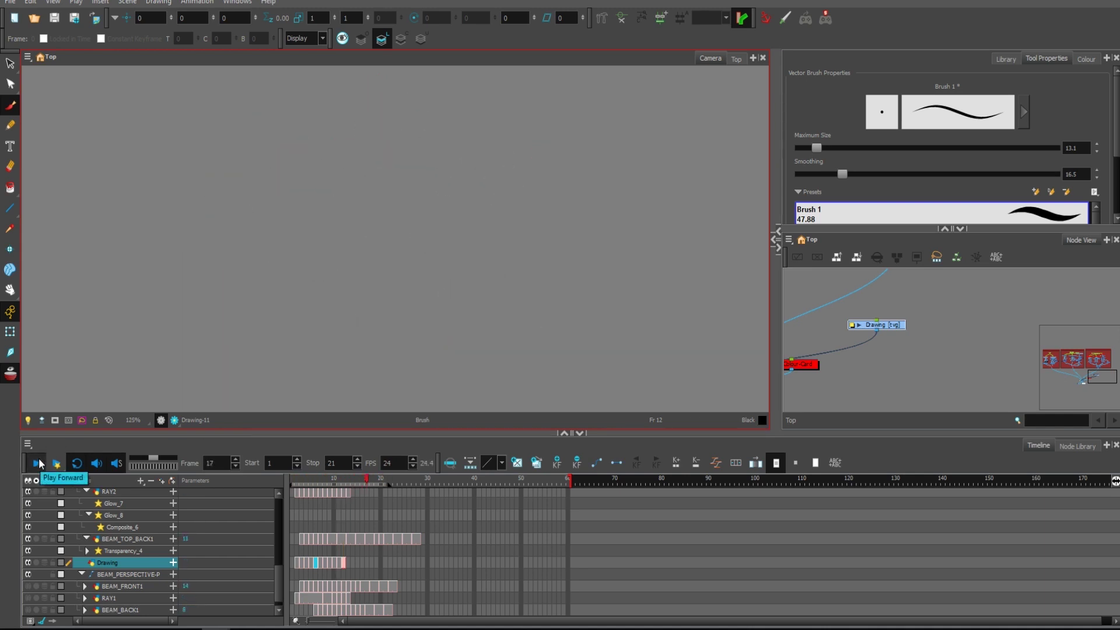
pyautogui.click(39, 464)
# Step: Create an empty drawing layer and connect its node alongside the Drawing node
pyautogui.click(935, 332)
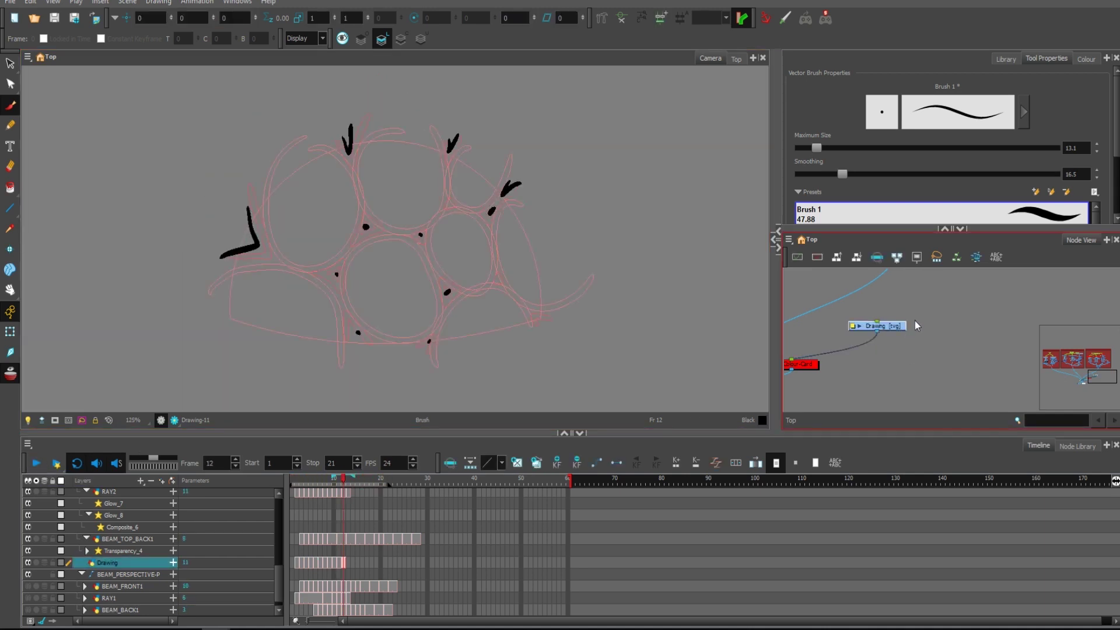
pyautogui.hotkey('ctrl', 'r')
pyautogui.click(573, 355)
pyautogui.click(614, 357)
pyautogui.moveTo(987, 342); pyautogui.dragTo(899, 340)
pyautogui.moveTo(897, 345); pyautogui.dragTo(859, 367)
pyautogui.moveTo(1059, 320); pyautogui.dragTo(954, 346)
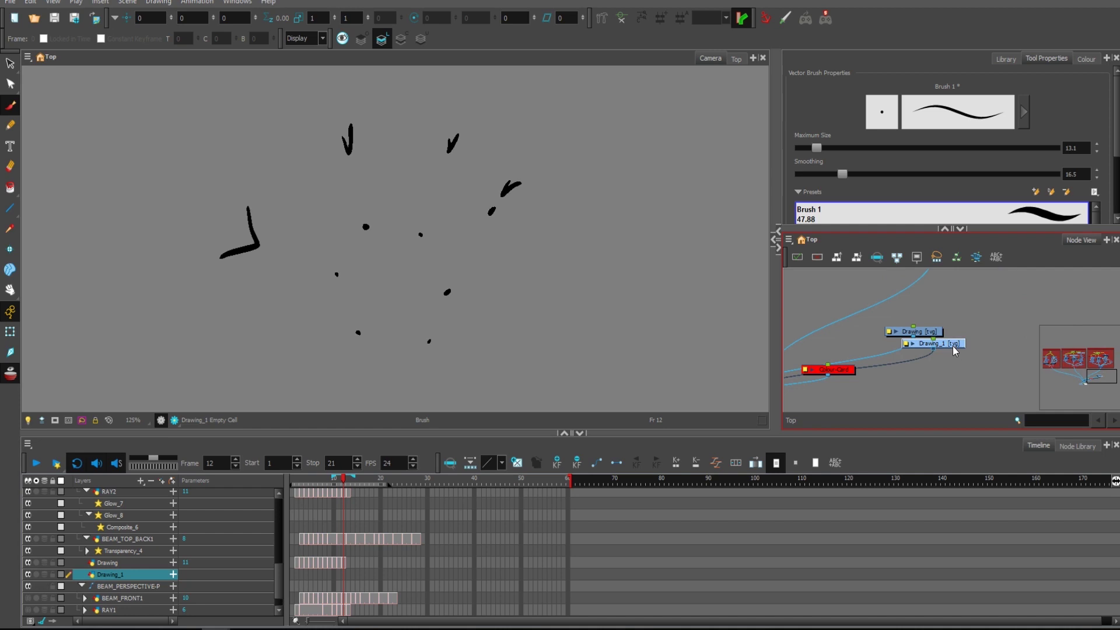
# Step: Select the purple Green swatch for the empty layer and place its node below the Drawing node
pyautogui.click(1090, 61)
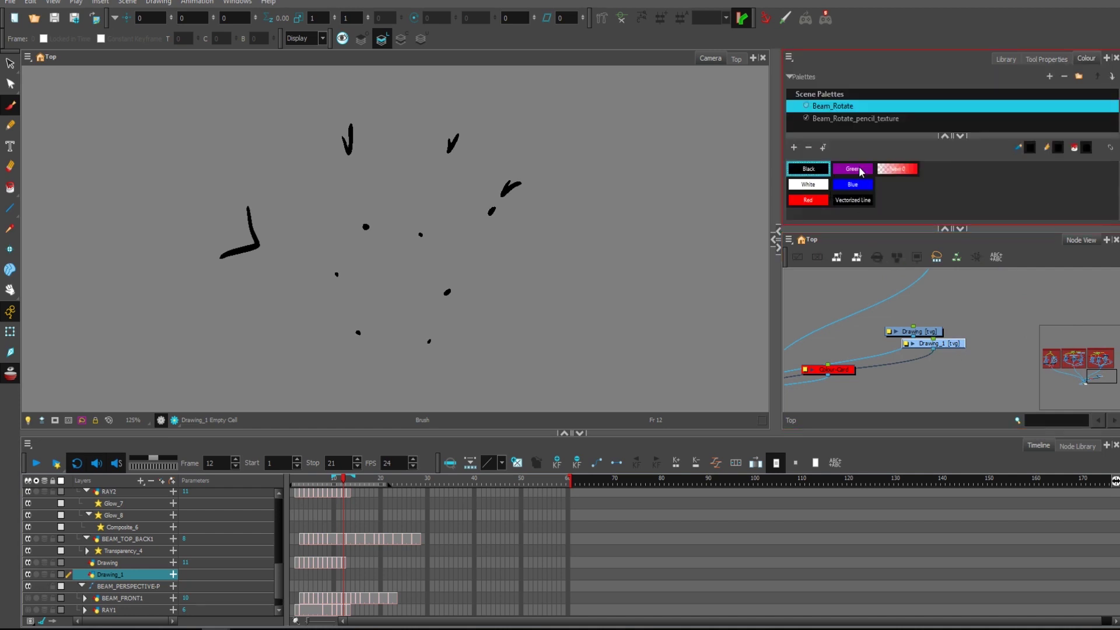
pyautogui.click(853, 169)
pyautogui.scroll(1, 538, 265)
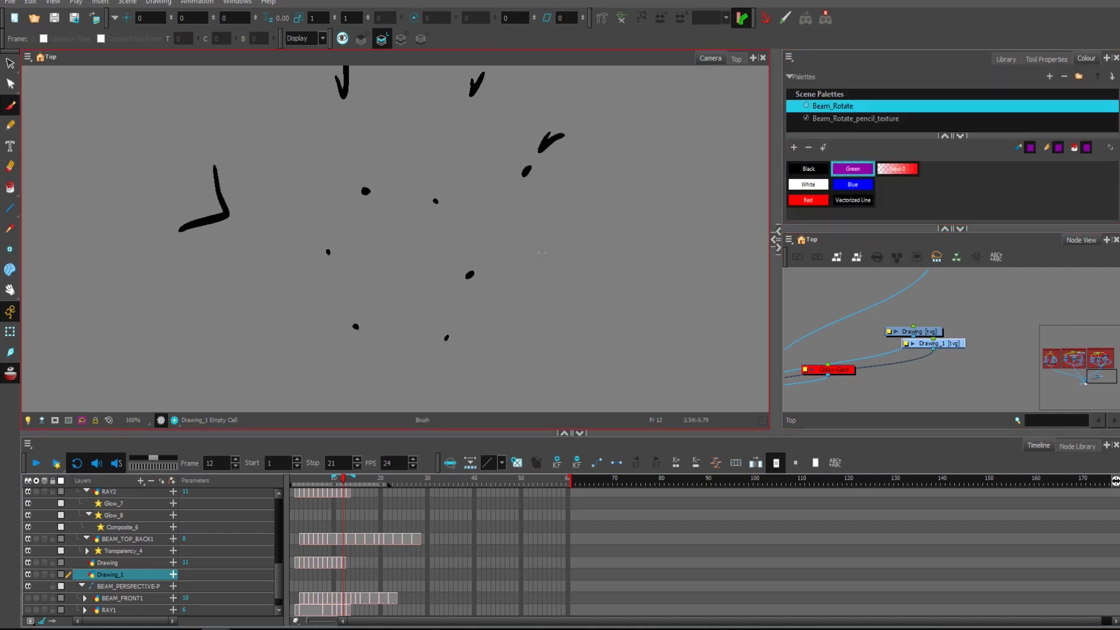
pyautogui.moveTo(957, 349); pyautogui.dragTo(965, 354)
pyautogui.moveTo(527, 243); pyautogui.dragTo(533, 255)
pyautogui.press('1')
pyautogui.press('1')
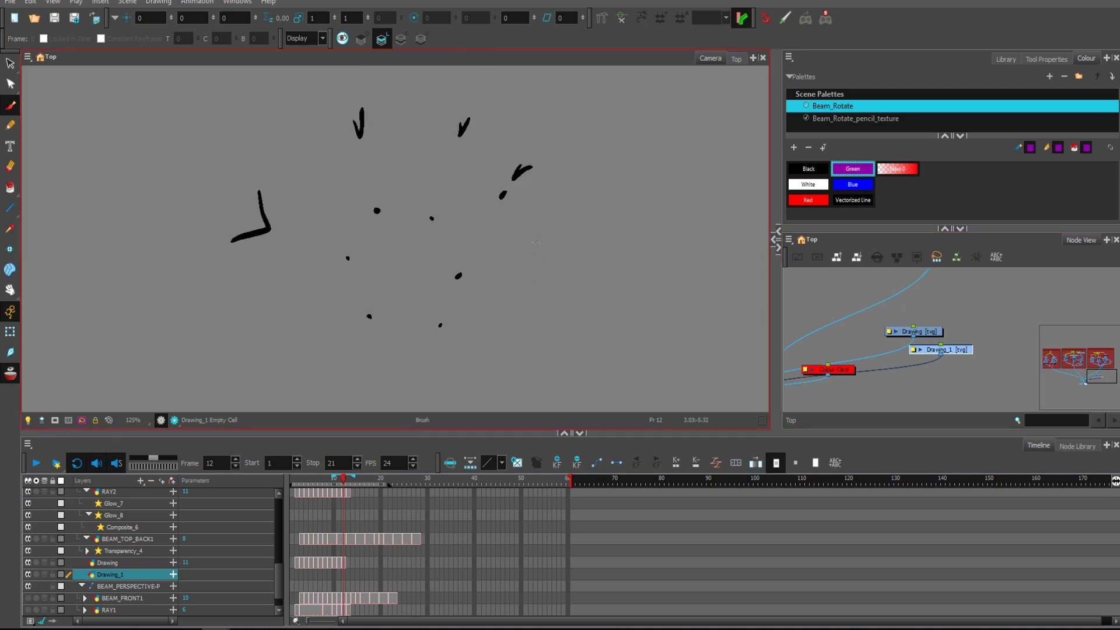
pyautogui.press('2')
pyautogui.press('2')
pyautogui.moveTo(957, 349); pyautogui.dragTo(962, 352)
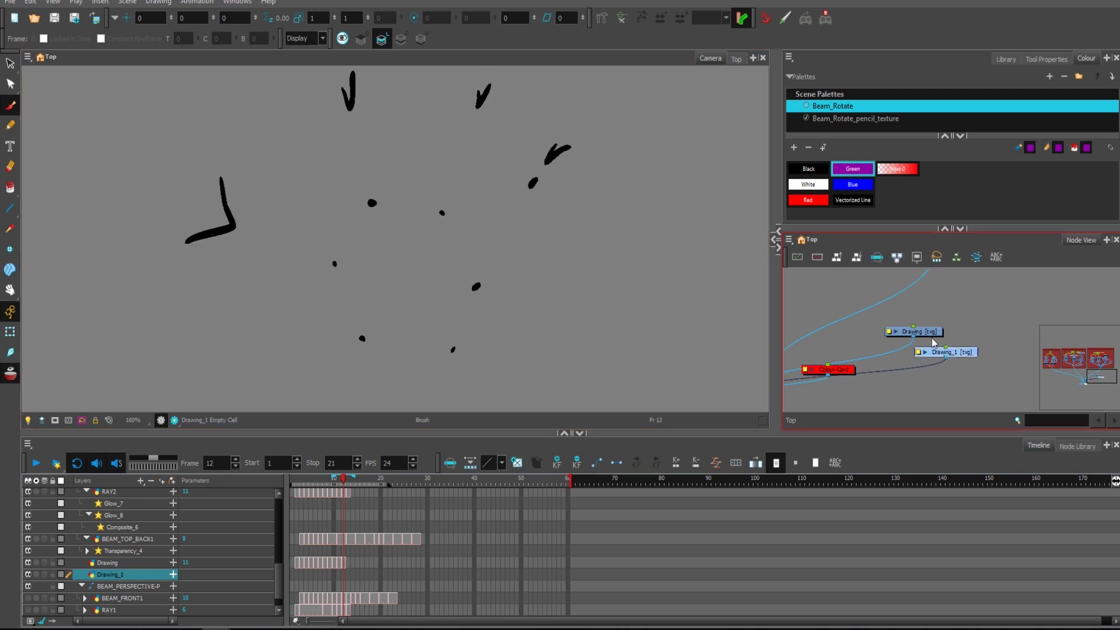
# Step: Check the Drawing layer's frame 5 and delete the empty drawing layer's node
pyautogui.click(927, 332)
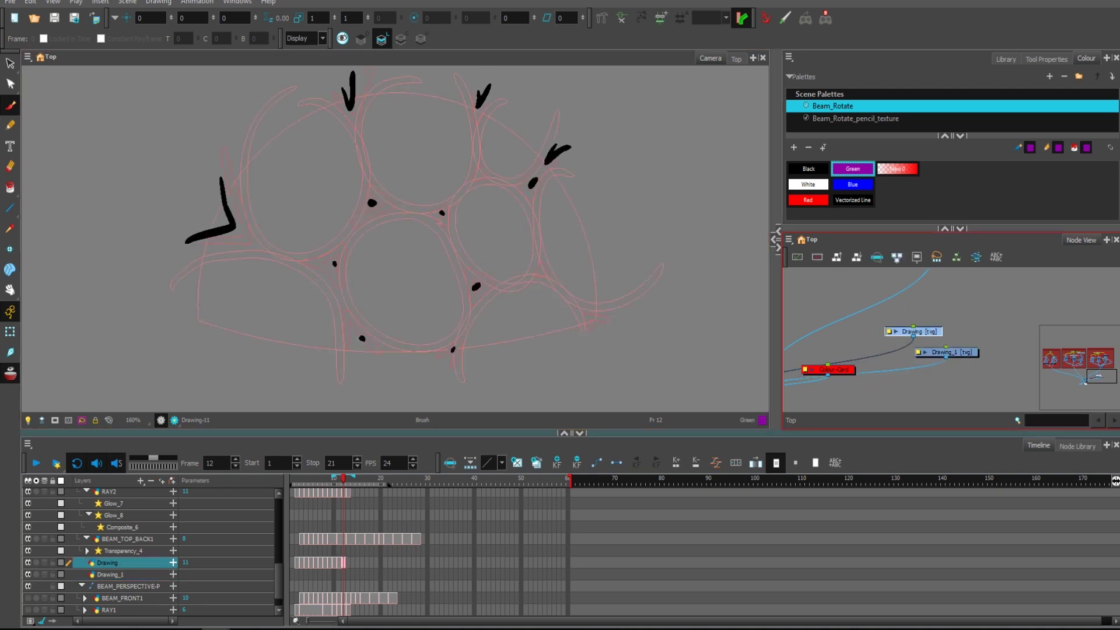
pyautogui.moveTo(317, 481); pyautogui.dragTo(310, 483)
pyautogui.hotkey('alt', 's')
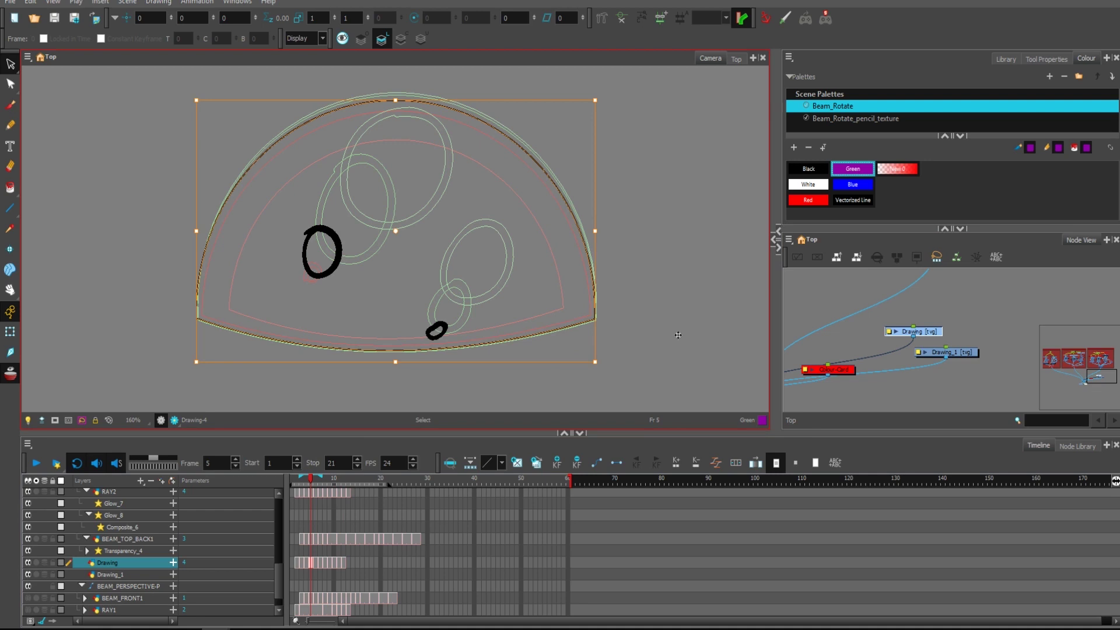
pyautogui.click(961, 369)
pyautogui.click(948, 353)
pyautogui.press('Delete')
pyautogui.click(577, 330)
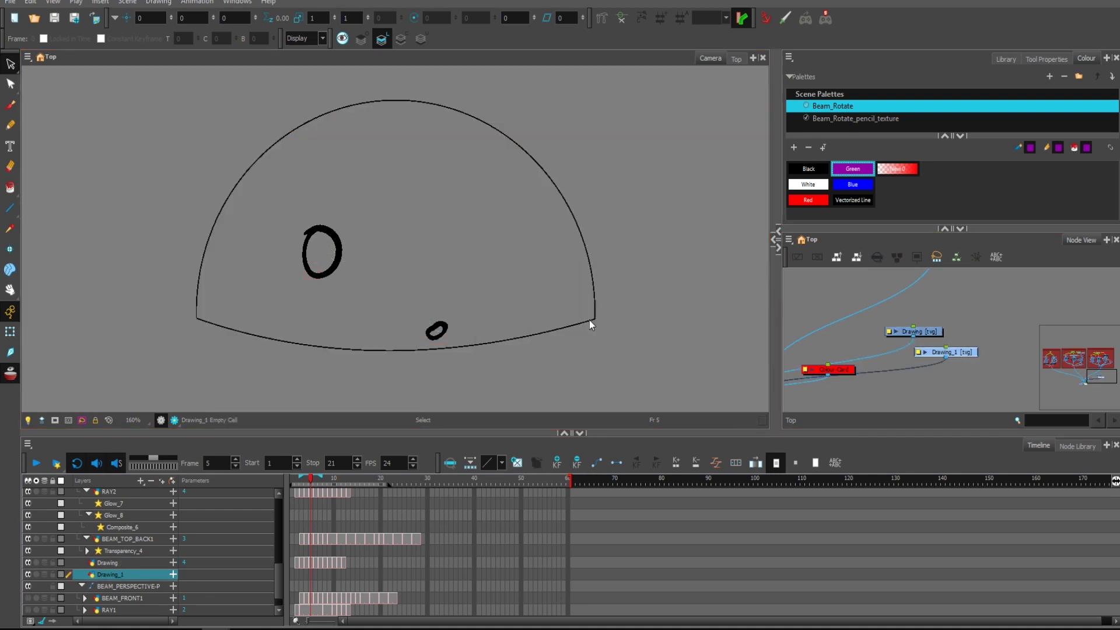
# Step: Duplicate the Drawing layer using Paste Special with Create New Columns and connect the copy to the composite
pyautogui.click(923, 332)
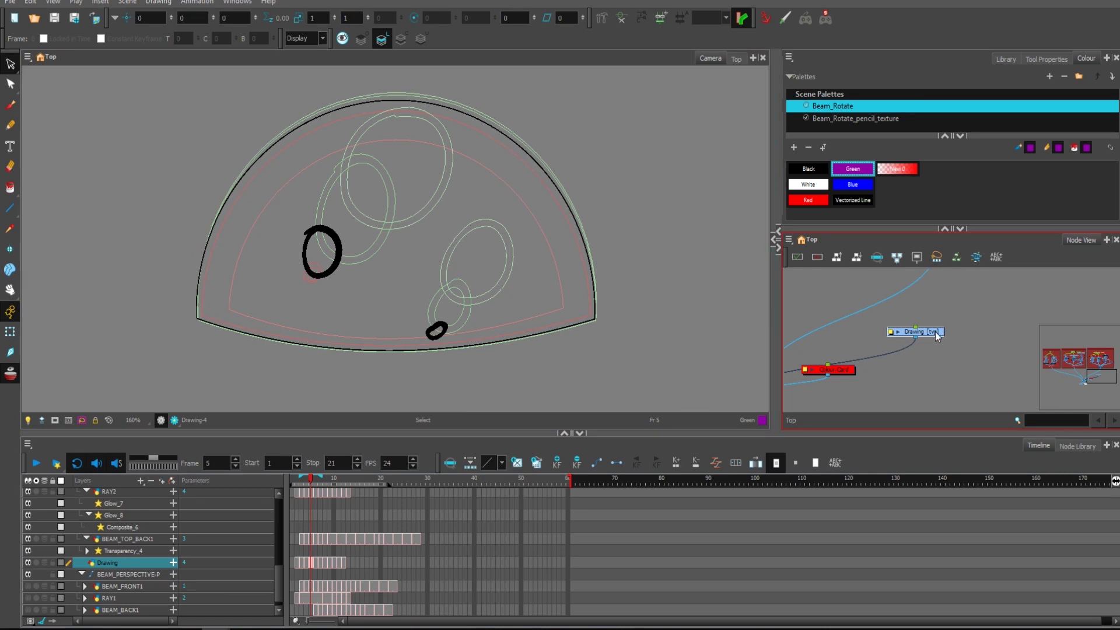
pyautogui.hotkey('ctrl', 'b')
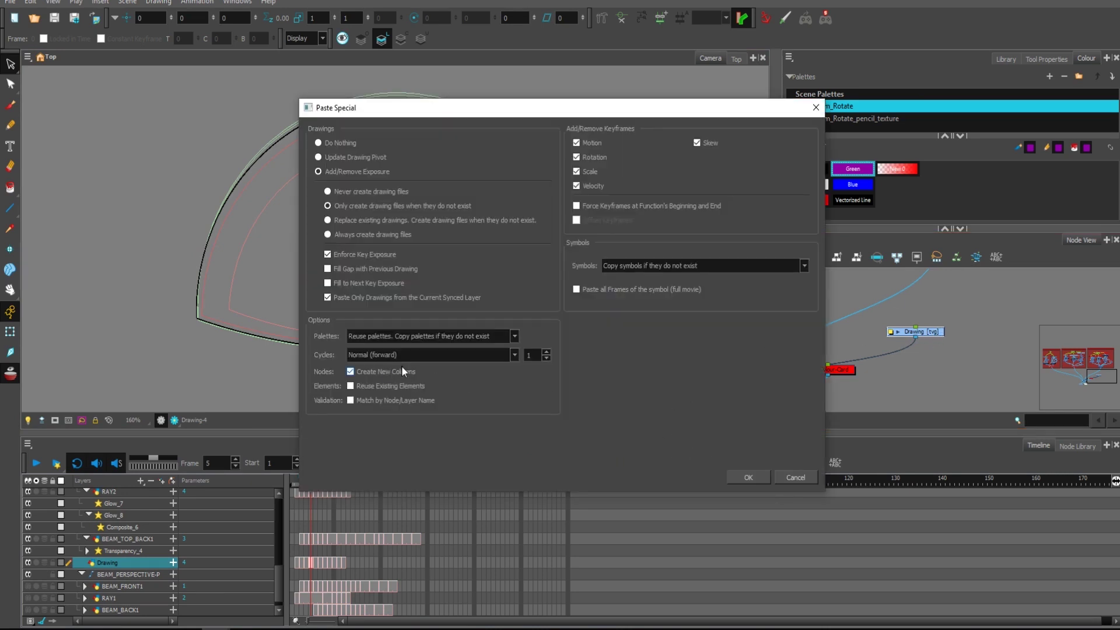
pyautogui.click(748, 477)
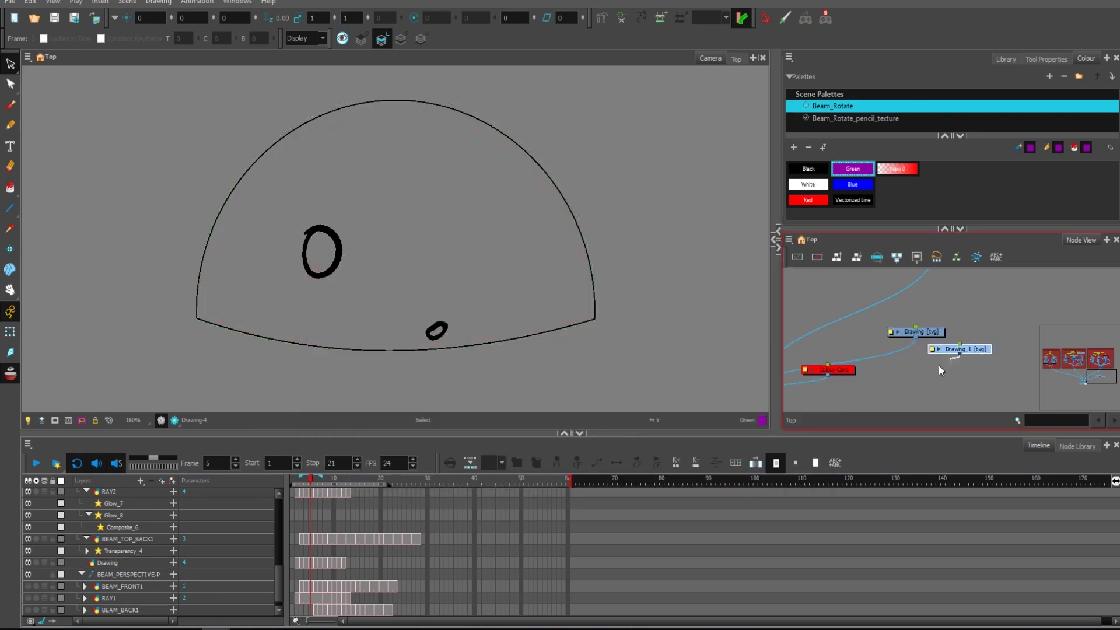
pyautogui.scroll(-2, 917, 376)
pyautogui.click(906, 320)
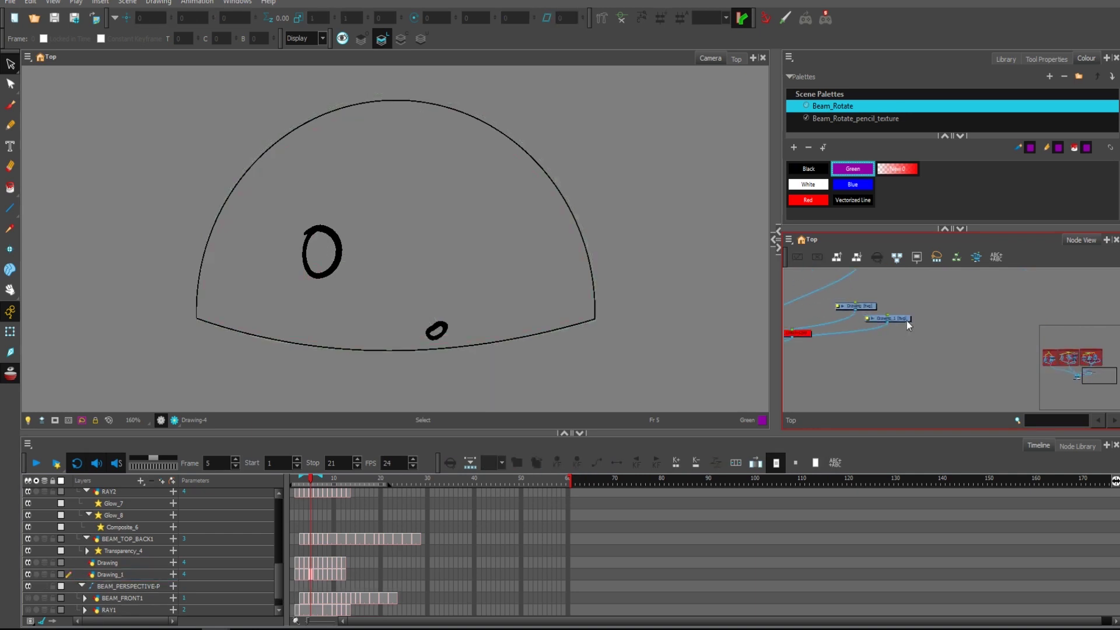
pyautogui.moveTo(907, 321); pyautogui.dragTo(891, 318)
pyautogui.moveTo(649, 311); pyautogui.dragTo(658, 321)
# Step: Recolour the duplicated dome outline on frame 2 with the Paint tool and the purple Green swatch
pyautogui.click(852, 174)
pyautogui.hotkey('alt', 'i')
pyautogui.moveTo(670, 257); pyautogui.dragTo(684, 276)
pyautogui.press('1')
pyautogui.press('1')
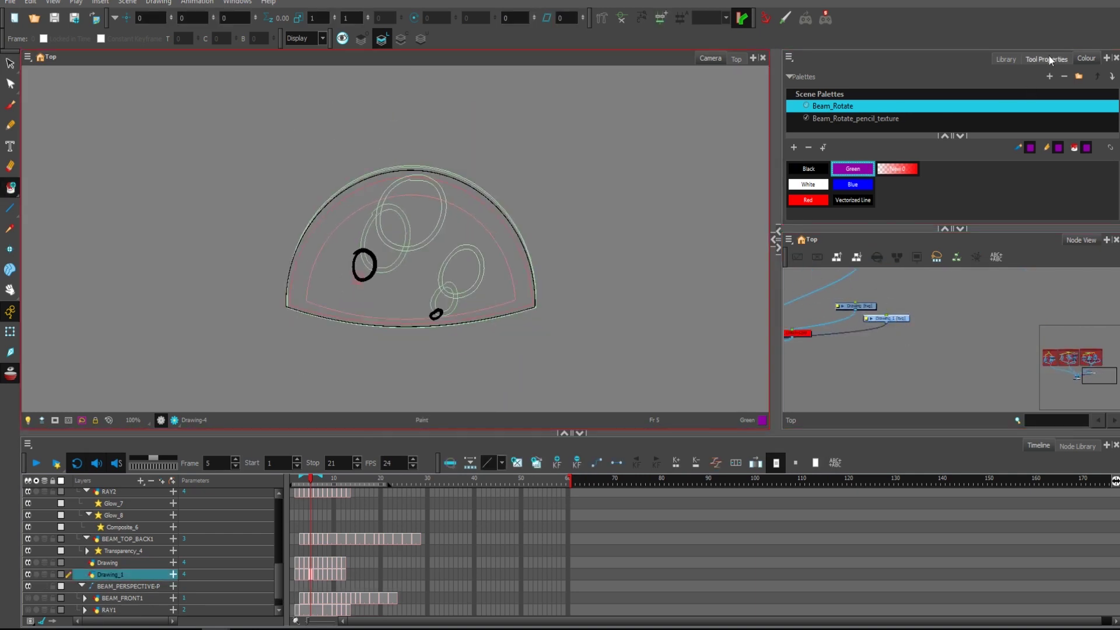
pyautogui.click(1048, 59)
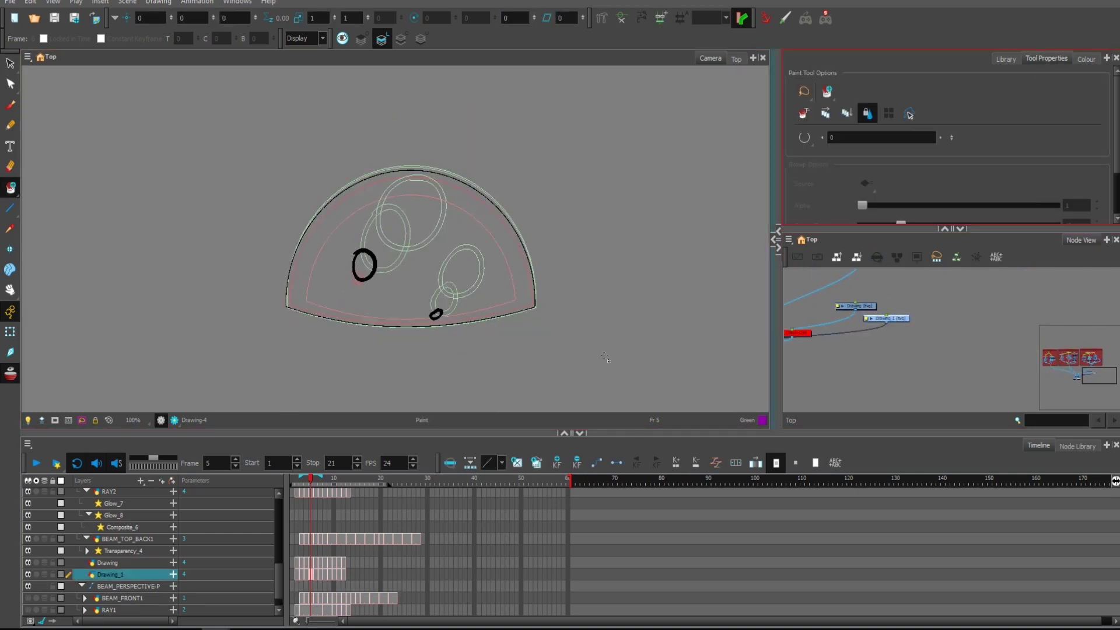
pyautogui.click(297, 574)
pyautogui.click(825, 113)
pyautogui.moveTo(623, 296)
pyautogui.mouseDown()
pyautogui.moveTo(636, 247)
pyautogui.moveTo(181, 374)
pyautogui.moveTo(623, 297)
pyautogui.mouseUp()
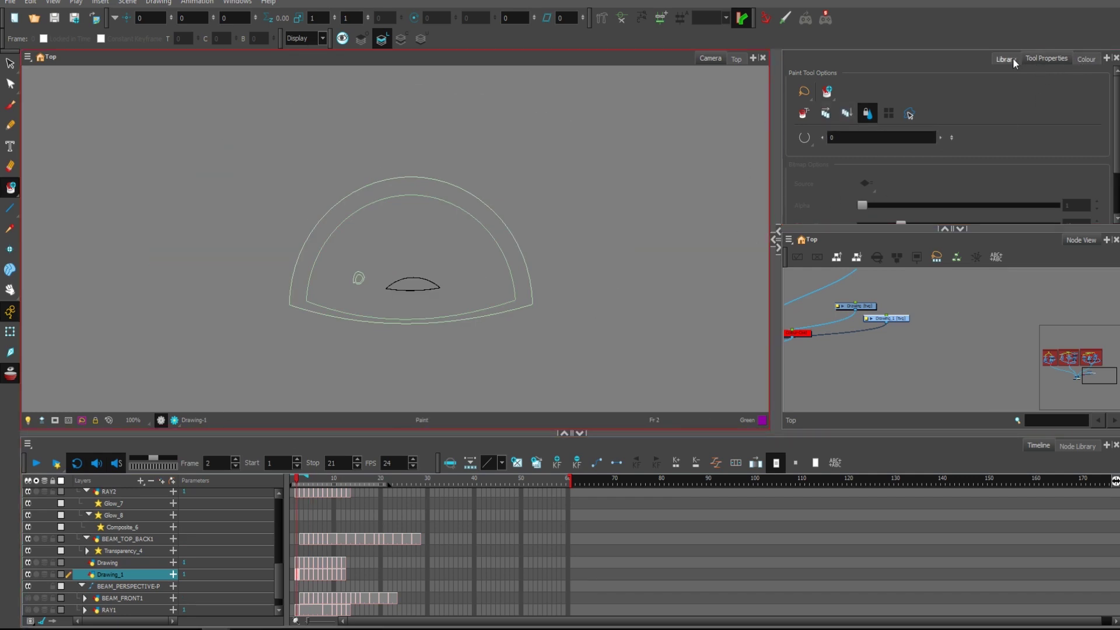
# Step: Enlarge the node view and open the duplicated layer's artwork in a separate Drawing view
pyautogui.click(737, 58)
pyautogui.click(937, 313)
pyautogui.click(887, 319)
pyautogui.hotkey('alt', 's')
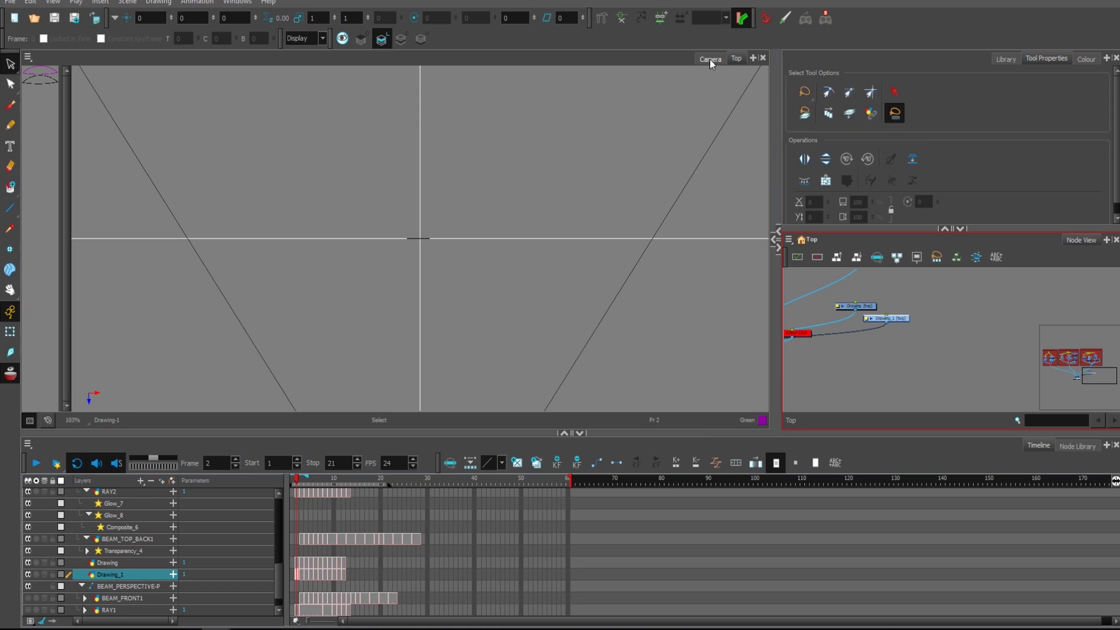
pyautogui.click(710, 59)
pyautogui.click(774, 239)
pyautogui.moveTo(734, 59)
pyautogui.mouseDown()
pyautogui.moveTo(636, 62)
pyautogui.moveTo(574, 248)
pyautogui.moveTo(591, 248)
pyautogui.mouseUp()
pyautogui.moveTo(429, 331); pyautogui.dragTo(490, 289)
# Step: Paint the duplicated layer's dome and hole lines purple, working frame by frame from frame 2 to frame 11
pyautogui.press('2')
pyautogui.press('2')
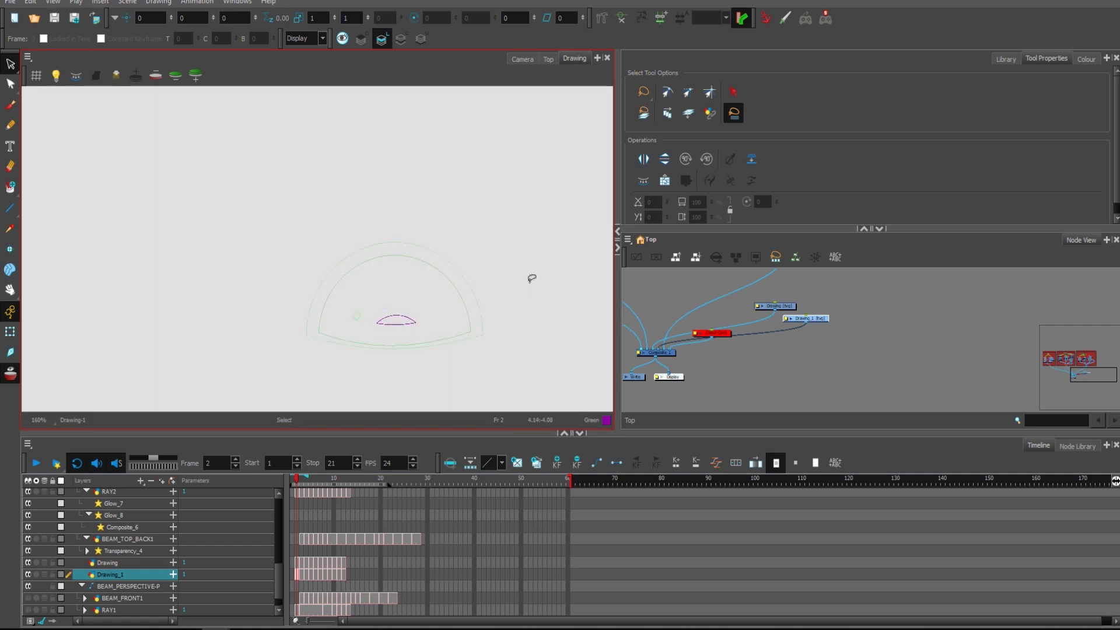
pyautogui.press('.')
pyautogui.hotkey('alt', 'i')
pyautogui.press('.')
pyautogui.press('.')
pyautogui.moveTo(408, 280); pyautogui.dragTo(411, 331)
pyautogui.press('.')
pyautogui.press('.')
pyautogui.press('.')
pyautogui.press('.')
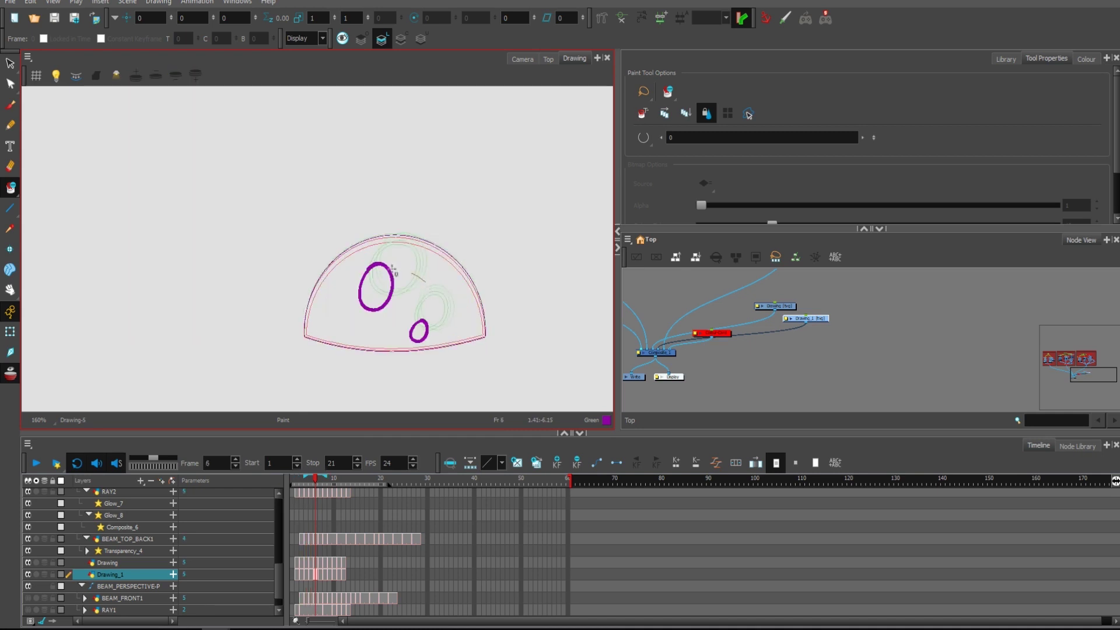
pyautogui.press('.')
pyautogui.press('.')
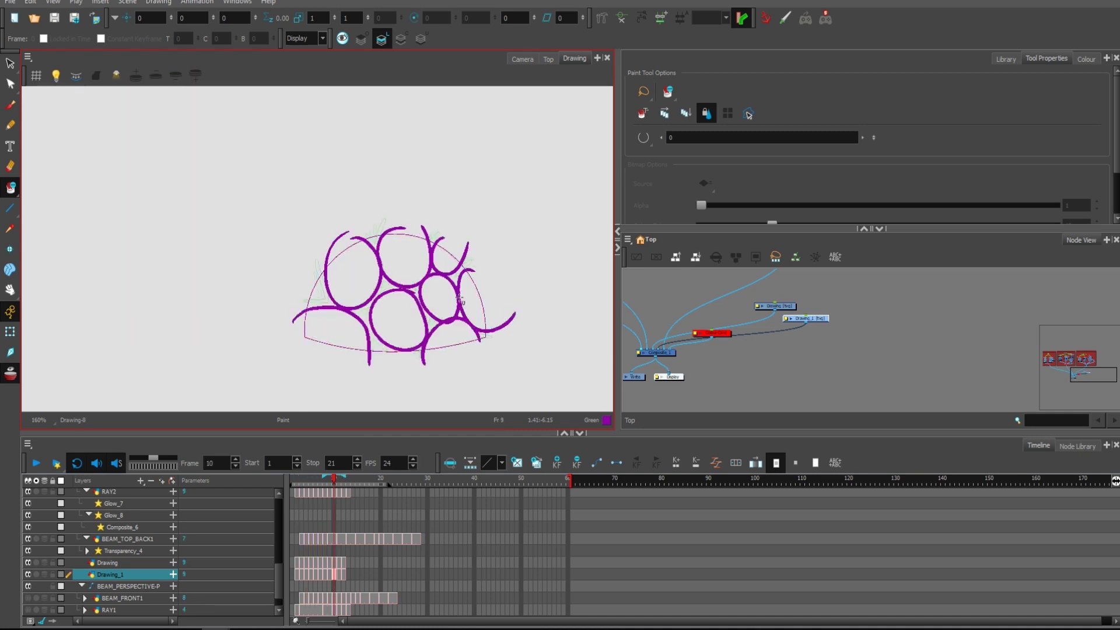
pyautogui.press('.')
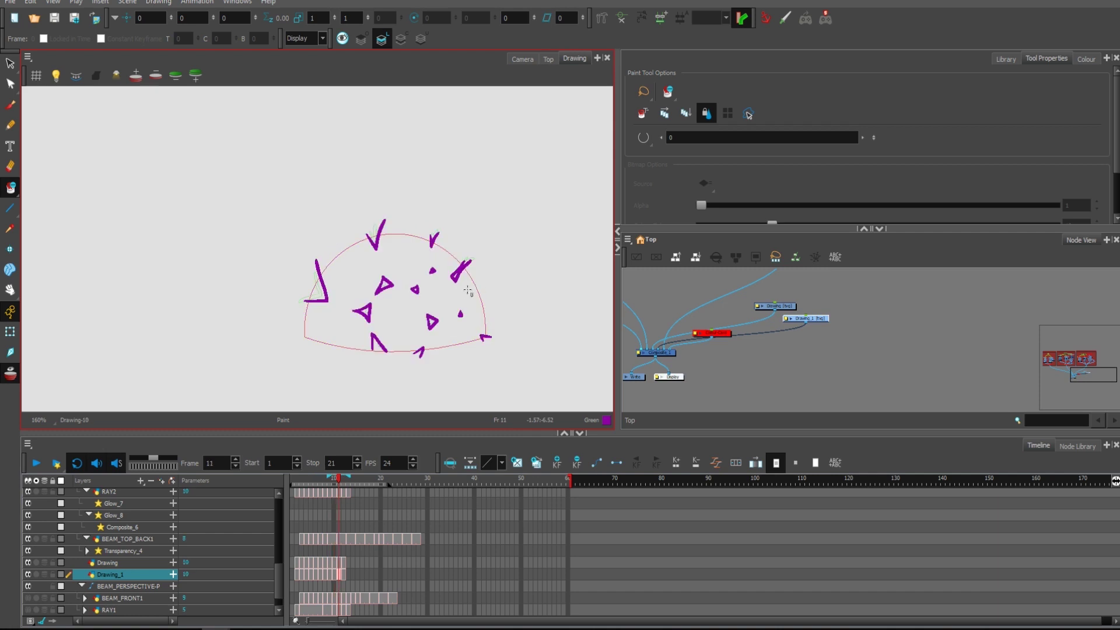
# Step: Paint over the frame 11 fragments in purple, then return to the Camera view on frame 12 with the Brush tool
pyautogui.moveTo(391, 238)
pyautogui.mouseDown()
pyautogui.moveTo(393, 397)
pyautogui.moveTo(533, 213)
pyautogui.moveTo(347, 190)
pyautogui.mouseUp()
pyautogui.press(',')
pyautogui.press('.')
pyautogui.press('.')
pyautogui.click(522, 58)
pyautogui.hotkey('alt', 'b')
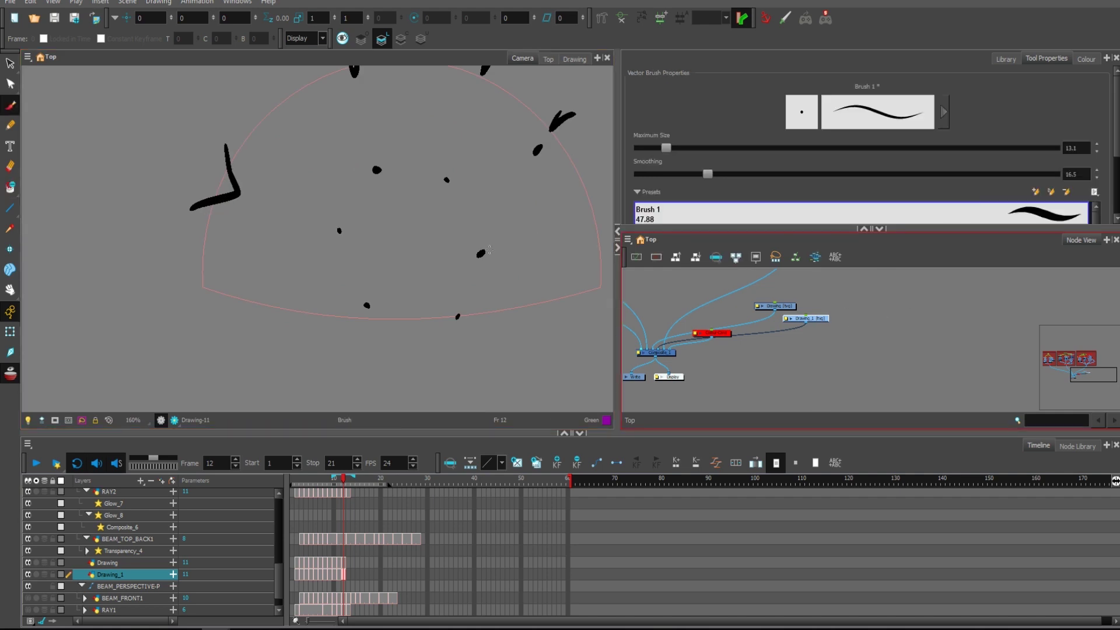
pyautogui.moveTo(484, 230)
pyautogui.mouseDown()
pyautogui.moveTo(537, 312)
pyautogui.moveTo(517, 324)
pyautogui.mouseUp()
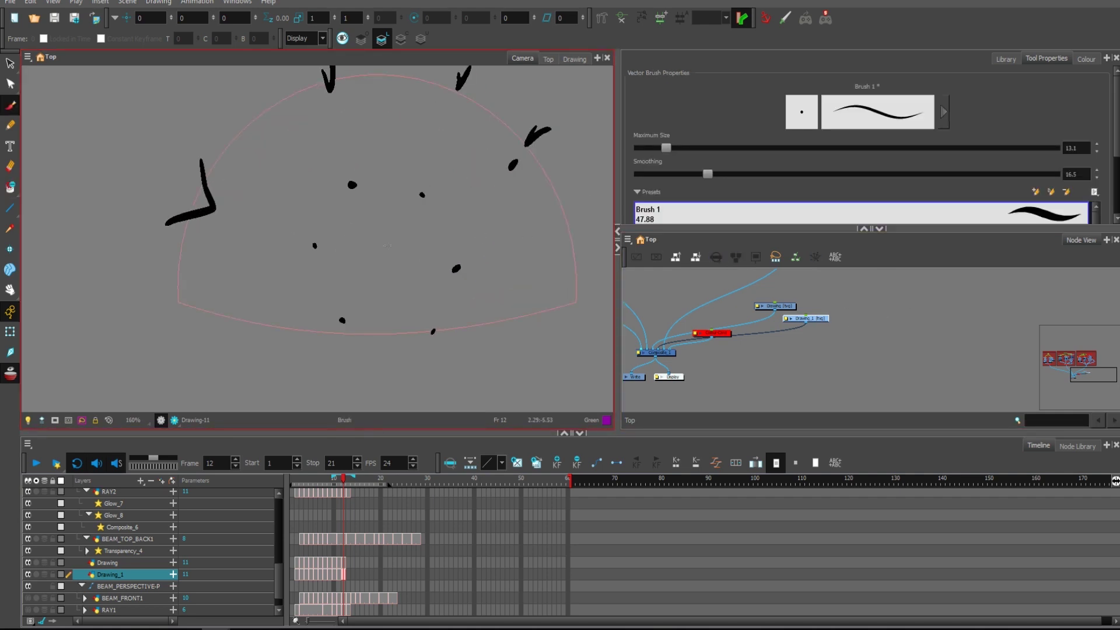
pyautogui.moveTo(186, 257); pyautogui.dragTo(257, 142)
pyautogui.moveTo(820, 320); pyautogui.dragTo(824, 324)
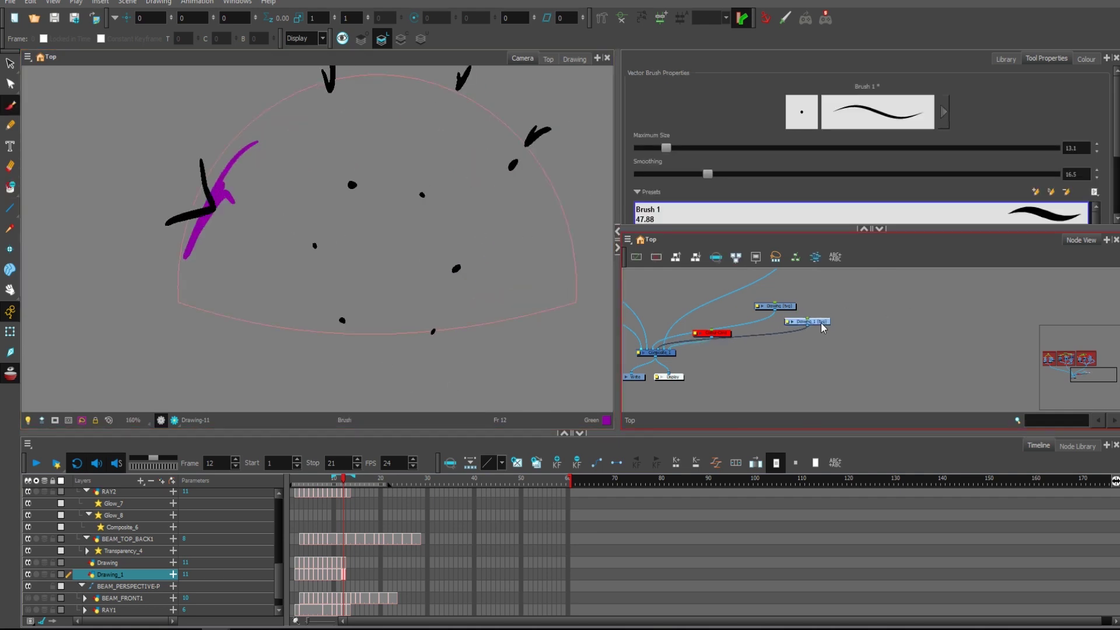
pyautogui.hotkey('ctrl', 'z')
pyautogui.hotkey('ctrl', 'z')
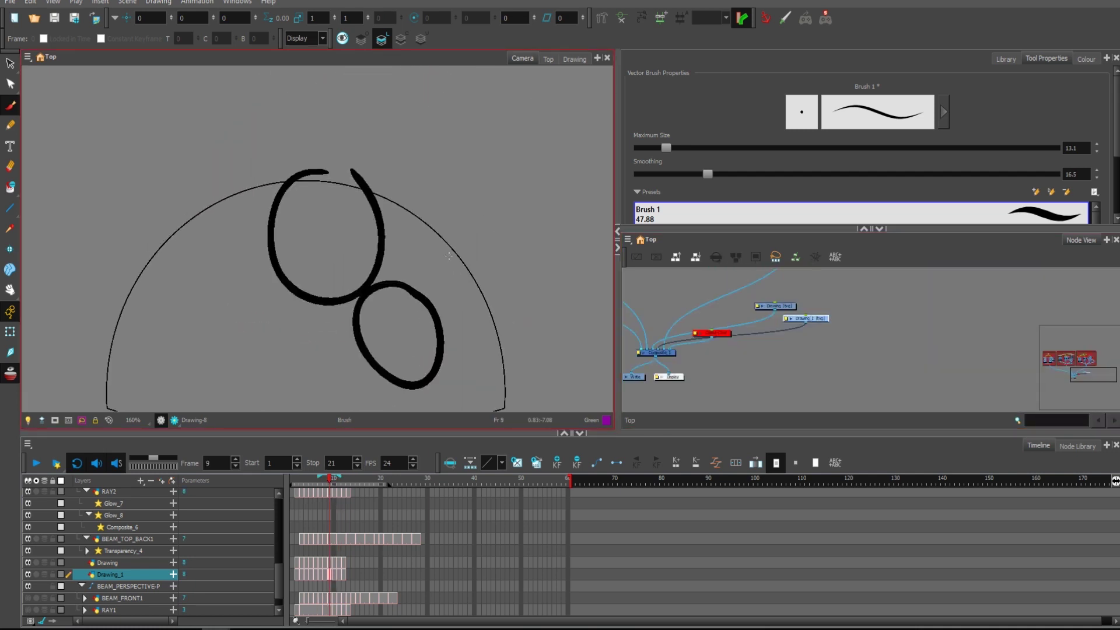
# Step: On frame 9, draw a purple curve across the upper part of the dome's top hole on the duplicated layer
pyautogui.scroll(3, 287, 164)
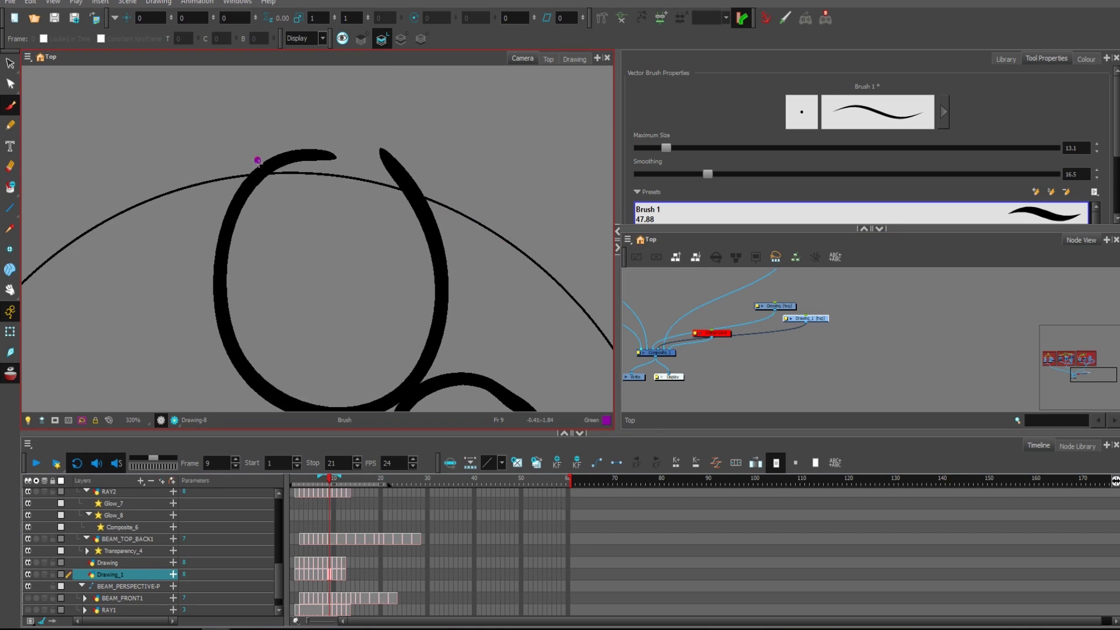
pyautogui.moveTo(259, 164)
pyautogui.mouseDown()
pyautogui.moveTo(302, 210)
pyautogui.moveTo(360, 210)
pyautogui.moveTo(430, 178)
pyautogui.moveTo(385, 219)
pyautogui.moveTo(341, 223)
pyautogui.moveTo(262, 175)
pyautogui.mouseUp()
pyautogui.scroll(-1, 473, 151)
pyautogui.scroll(-3, 472, 152)
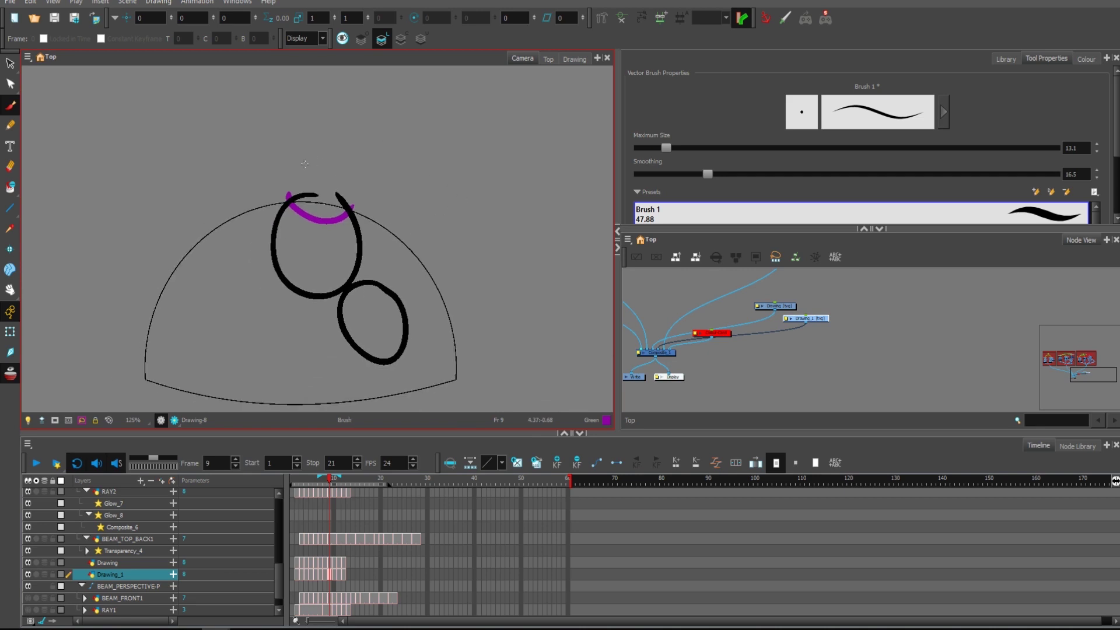
# Step: Sketch a small purple camera above the dome with an arrow pointing down at the top hole
pyautogui.moveTo(344, 118); pyautogui.dragTo(346, 164)
pyautogui.moveTo(332, 145)
pyautogui.mouseDown()
pyautogui.moveTo(346, 178)
pyautogui.moveTo(331, 154)
pyautogui.mouseUp()
pyautogui.moveTo(362, 78); pyautogui.dragTo(380, 154)
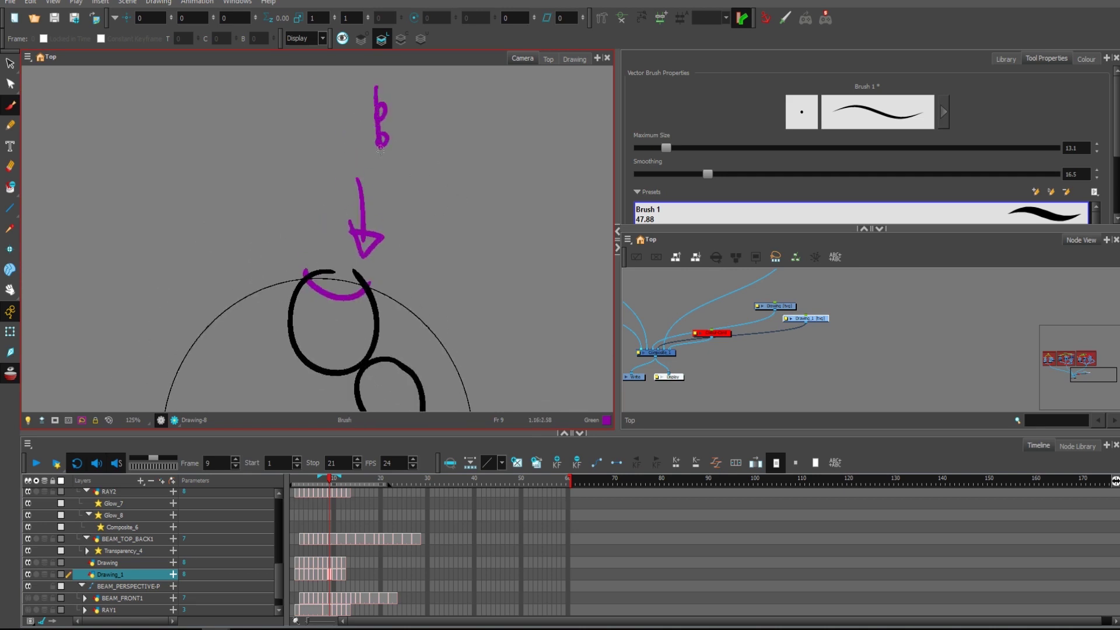
pyautogui.moveTo(378, 150)
pyautogui.mouseDown()
pyautogui.moveTo(366, 98)
pyautogui.moveTo(351, 145)
pyautogui.moveTo(382, 89)
pyautogui.mouseUp()
pyautogui.hotkey('ctrl', 'z')
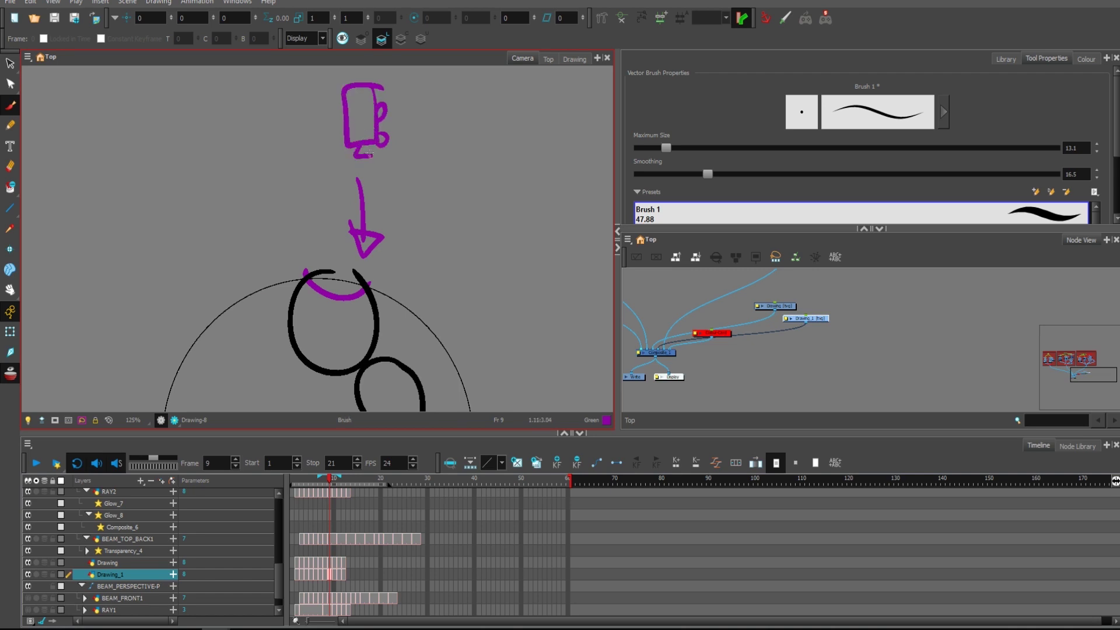
pyautogui.moveTo(364, 146); pyautogui.dragTo(371, 155)
# Step: Sketch the dome's top view beside the camera as a purple circle with an inner hole and a horizontal dividing line
pyautogui.moveTo(462, 196)
pyautogui.mouseDown()
pyautogui.moveTo(375, 167)
pyautogui.moveTo(358, 186)
pyautogui.moveTo(471, 153)
pyautogui.moveTo(357, 192)
pyautogui.mouseUp()
pyautogui.press('1')
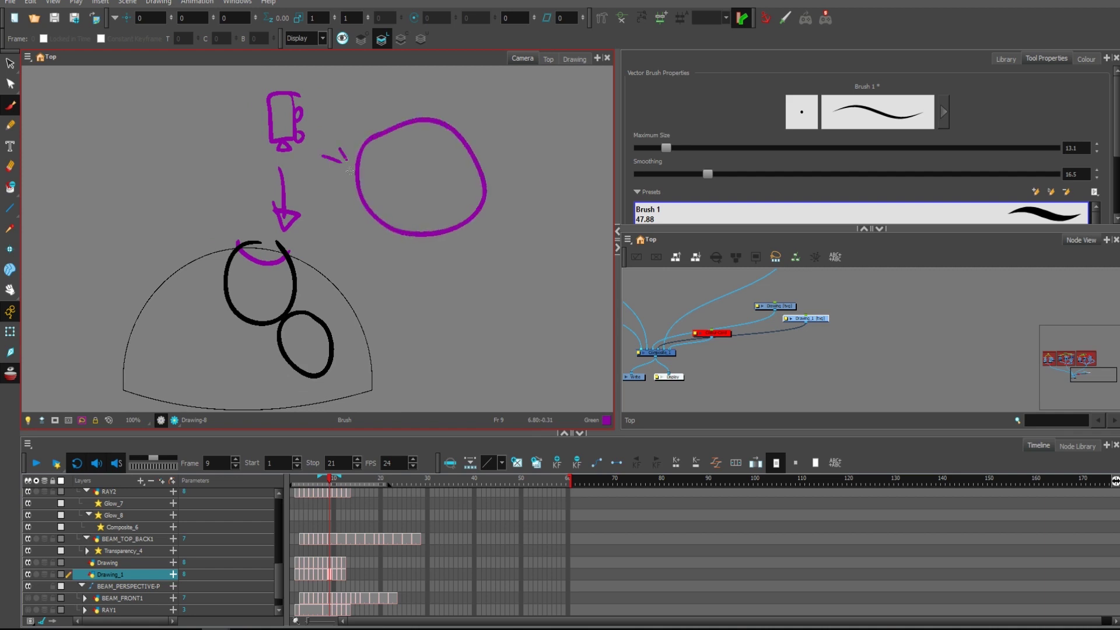
pyautogui.scroll(2, 347, 172)
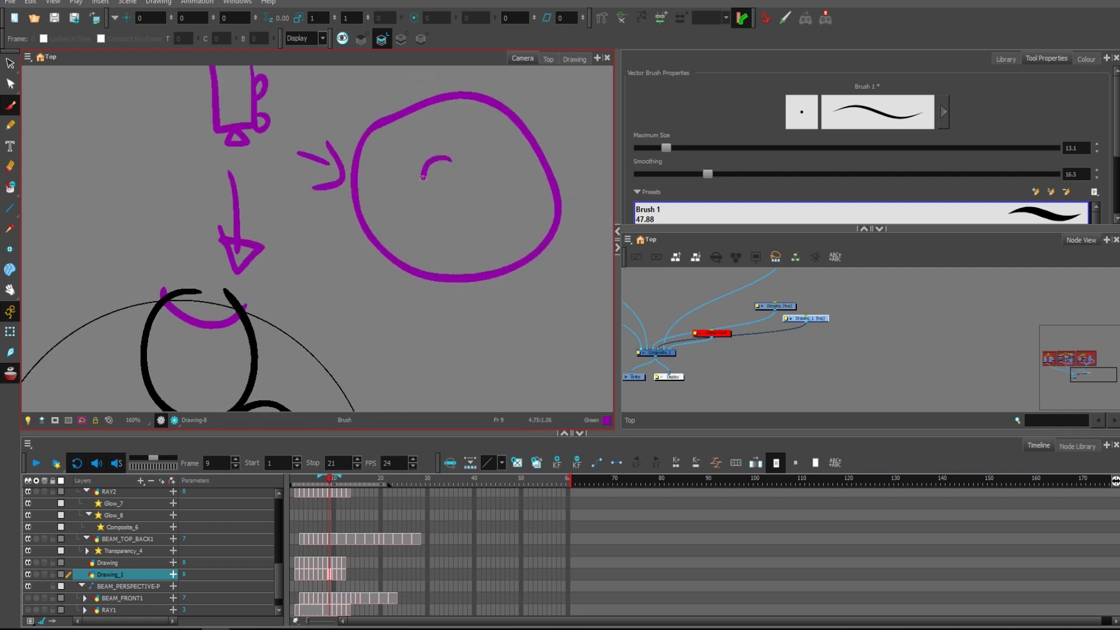
pyautogui.moveTo(423, 179)
pyautogui.mouseDown()
pyautogui.moveTo(450, 228)
pyautogui.moveTo(476, 207)
pyautogui.moveTo(477, 178)
pyautogui.moveTo(442, 157)
pyautogui.mouseUp()
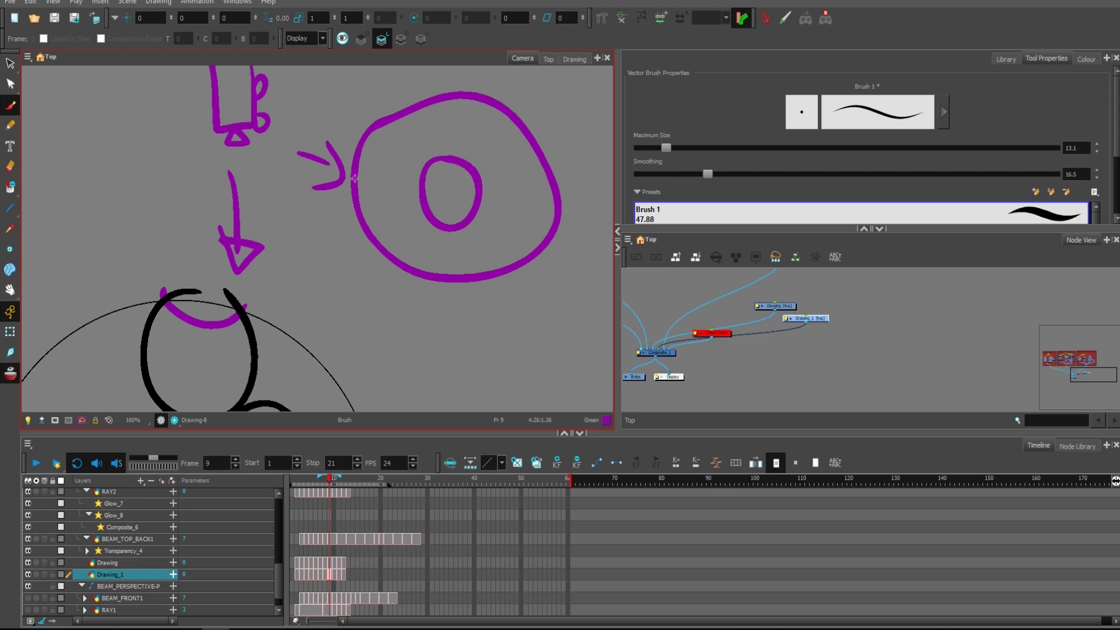
pyautogui.moveTo(355, 179); pyautogui.dragTo(554, 175)
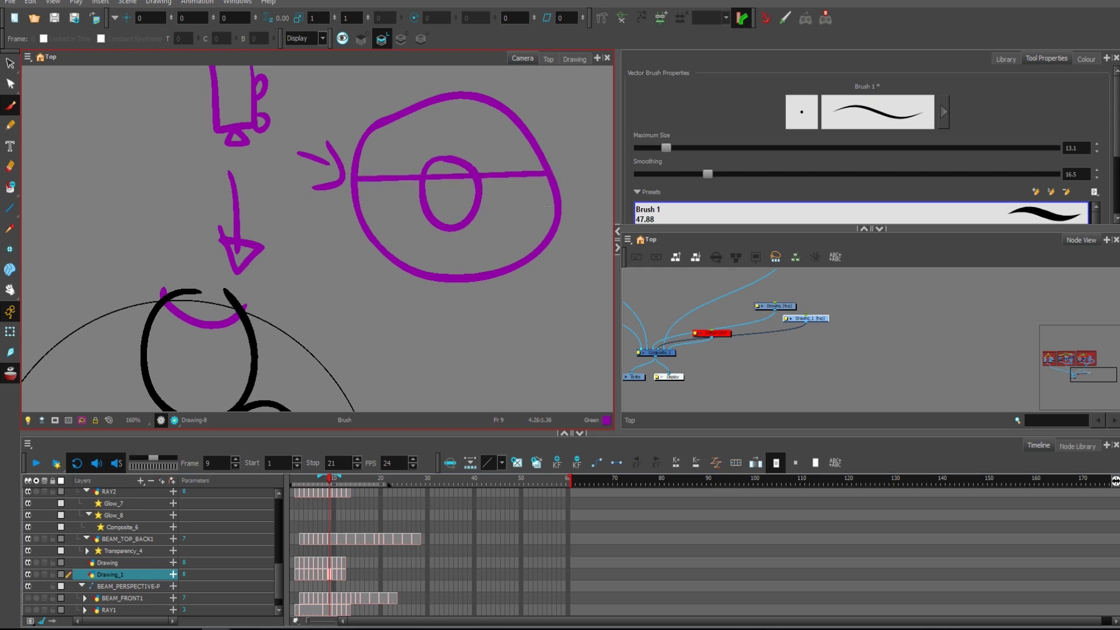
# Step: Sketch a purple frame around the dome with an arrow leading to the top-view circle, and undo these strokes
pyautogui.scroll(-1, 543, 223)
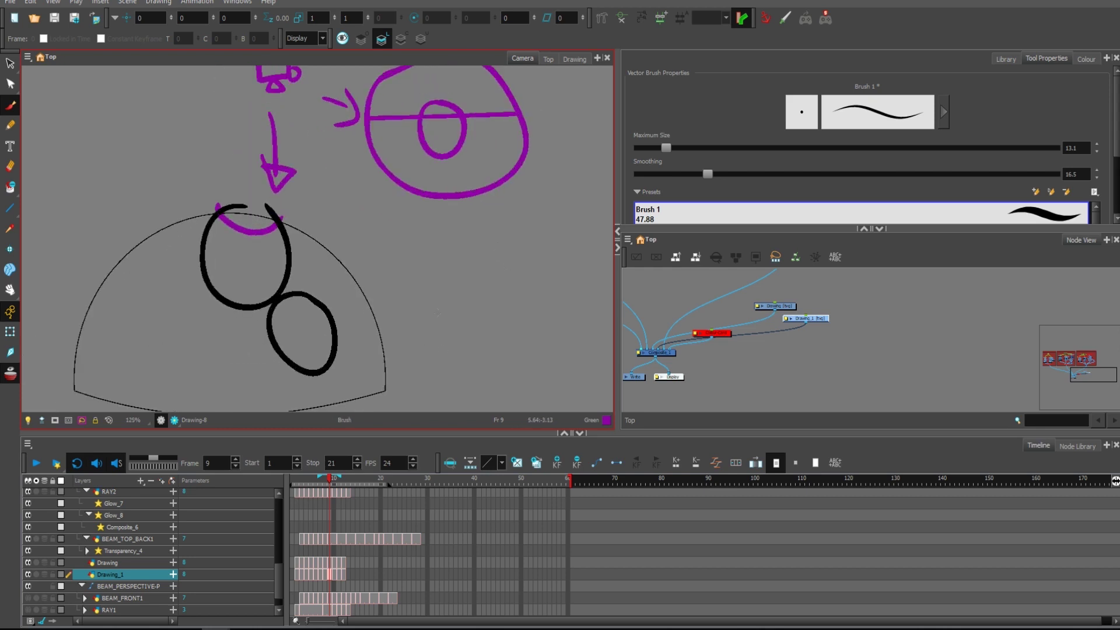
pyautogui.scroll(-1, 443, 313)
pyautogui.moveTo(133, 195)
pyautogui.mouseDown()
pyautogui.moveTo(408, 266)
pyautogui.moveTo(117, 408)
pyautogui.moveTo(115, 197)
pyautogui.mouseUp()
pyautogui.moveTo(421, 233)
pyautogui.mouseDown()
pyautogui.moveTo(552, 200)
pyautogui.moveTo(490, 146)
pyautogui.mouseUp()
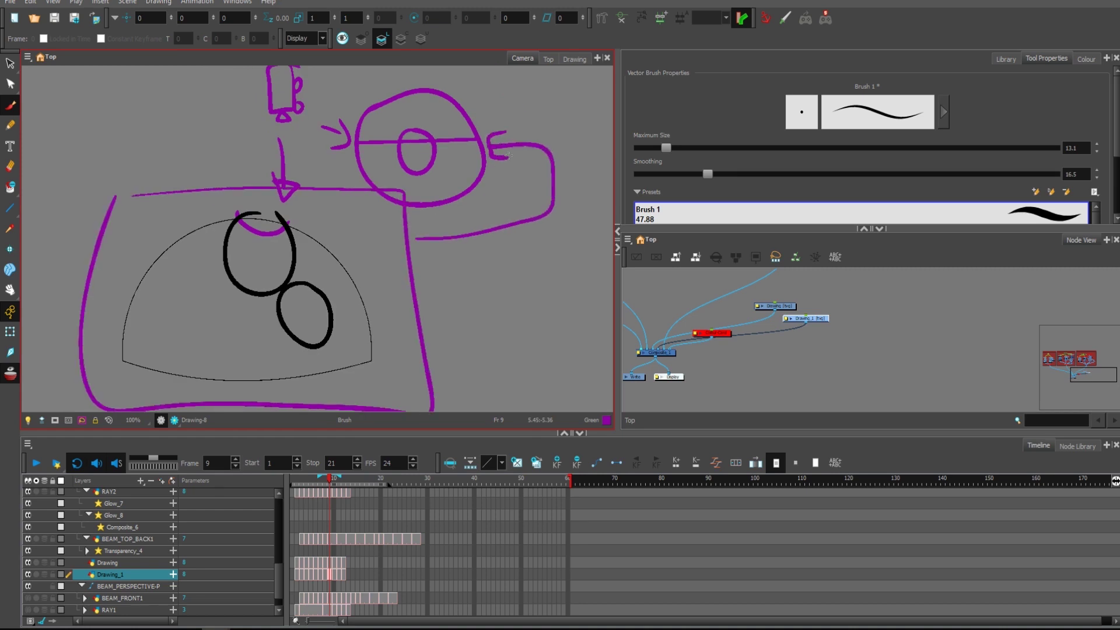
pyautogui.hotkey('ctrl', 'z')
pyautogui.hotkey('ctrl', 'z')
pyautogui.hotkey('ctrl', 'z')
# Step: Sketch black and purple hole outlines on the top view and a black pointer into the dome's top hole, undoing the last strokes
pyautogui.scroll(1, 467, 175)
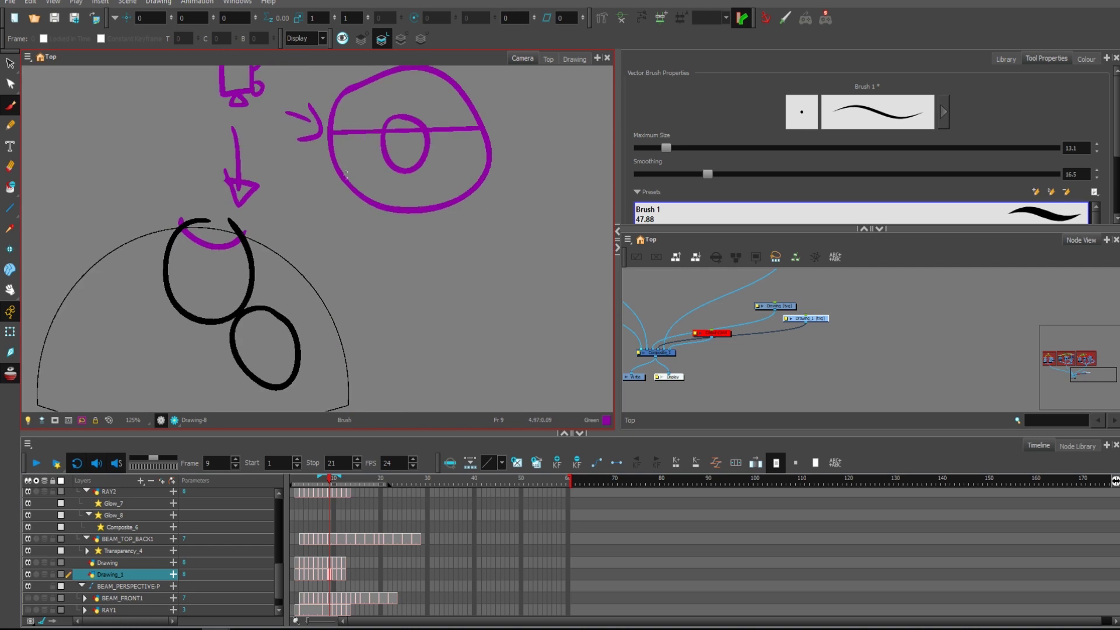
pyautogui.click(1086, 59)
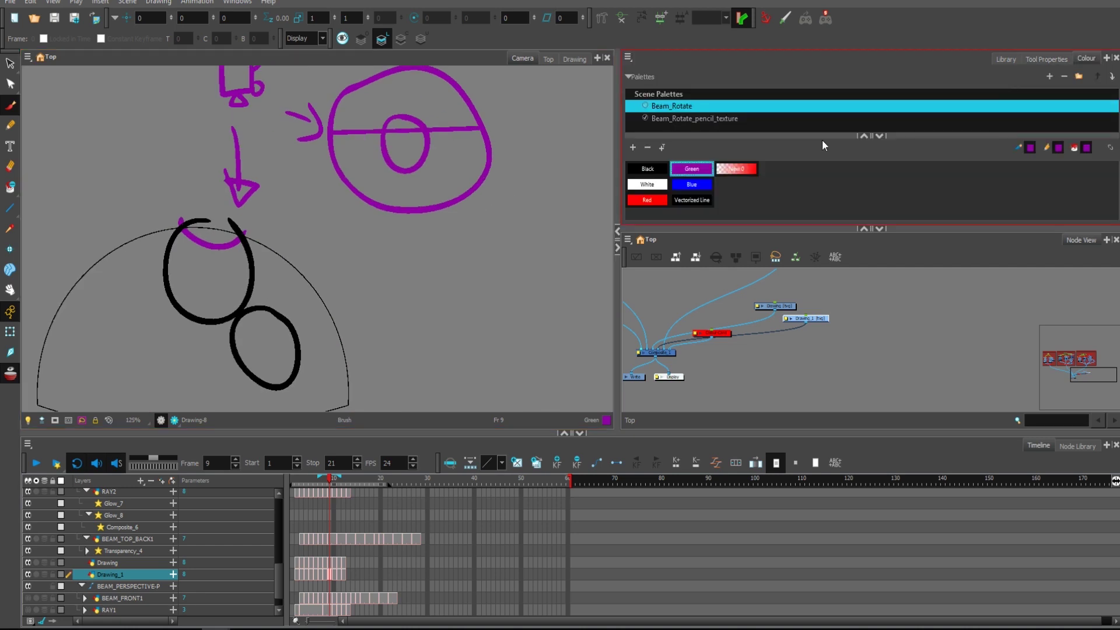
pyautogui.click(662, 173)
pyautogui.moveTo(402, 143)
pyautogui.mouseDown()
pyautogui.moveTo(367, 150)
pyautogui.moveTo(428, 181)
pyautogui.moveTo(437, 150)
pyautogui.moveTo(368, 152)
pyautogui.mouseUp()
pyautogui.moveTo(298, 225); pyautogui.dragTo(233, 272)
pyautogui.click(698, 168)
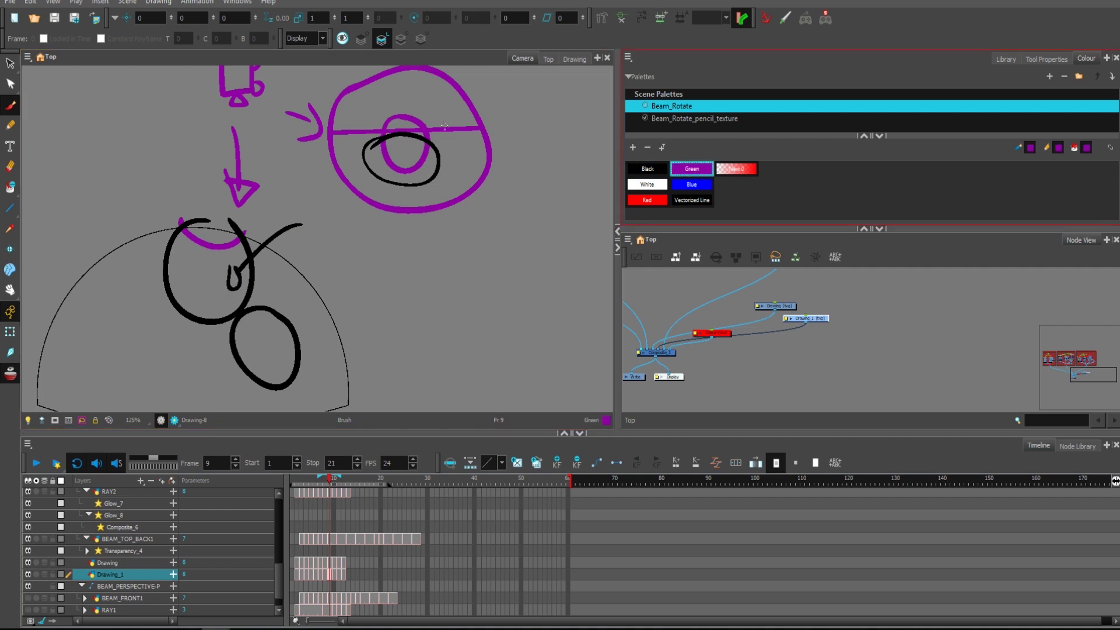
pyautogui.moveTo(388, 111); pyautogui.dragTo(401, 106)
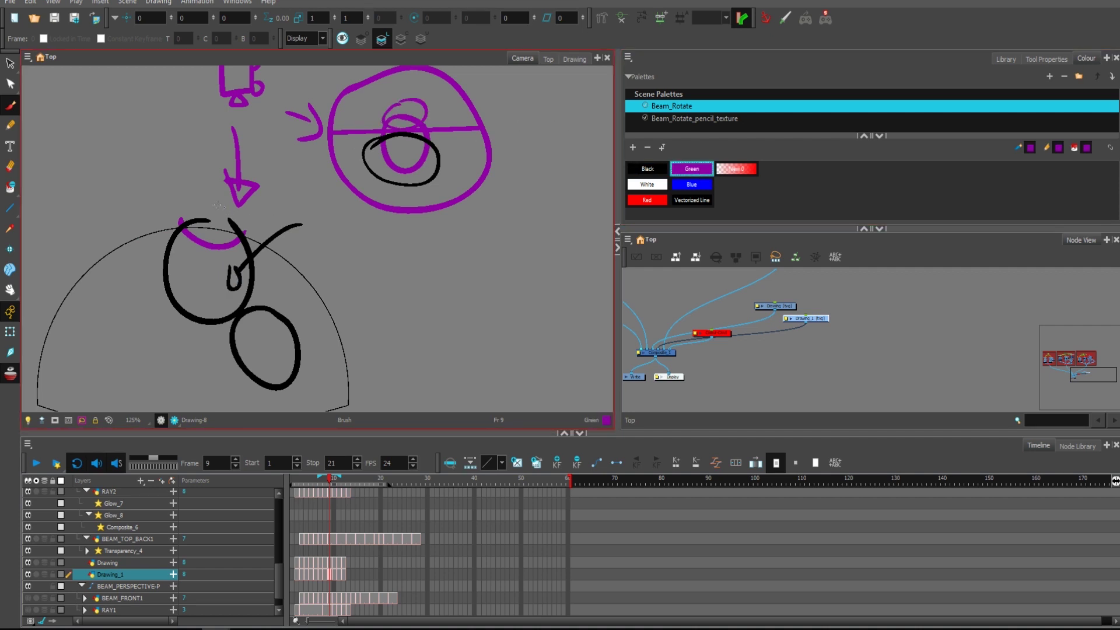
pyautogui.moveTo(199, 208); pyautogui.dragTo(216, 220)
pyautogui.hotkey('ctrl', 'z')
pyautogui.hotkey('ctrl', 'z')
pyautogui.hotkey('ctrl', 'z')
pyautogui.hotkey('ctrl', 'z')
pyautogui.hotkey('ctrl', 'z')
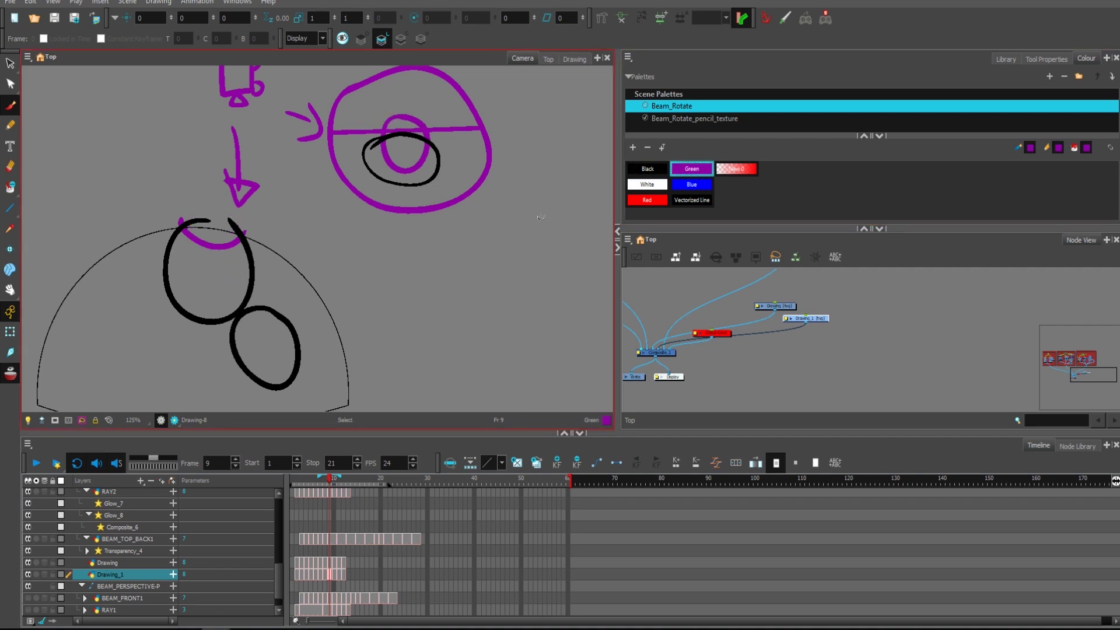
# Step: Select and delete the explanatory camera, arrow and top-view sketches above the dome on frame 9
pyautogui.hotkey('alt', 's')
pyautogui.moveTo(521, 136); pyautogui.dragTo(526, 166)
pyautogui.press('Delete')
pyautogui.press('1')
pyautogui.moveTo(395, 112)
pyautogui.mouseDown()
pyautogui.moveTo(376, 97)
pyautogui.moveTo(355, 183)
pyautogui.mouseUp()
pyautogui.press('Delete')
# Step: With the Brush and the purple Green swatch, draw a curved inner edge across the dome's top hole on frame 10
pyautogui.click(692, 169)
pyautogui.hotkey('alt', 'b')
pyautogui.moveTo(233, 234); pyautogui.dragTo(352, 179)
pyautogui.press('2')
pyautogui.press('2')
pyautogui.press('.')
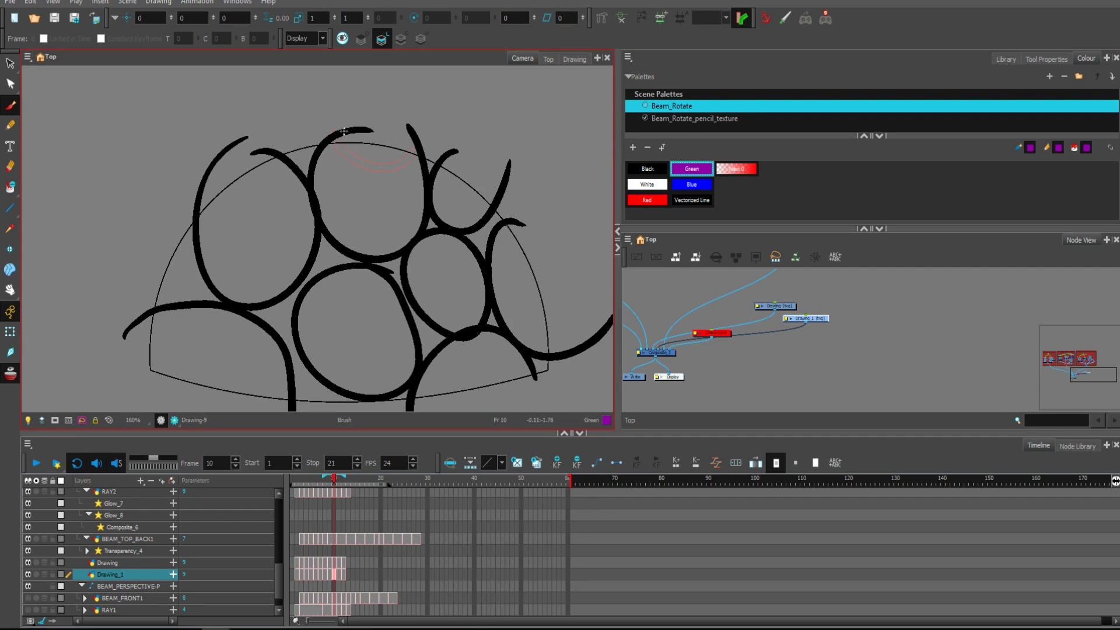
pyautogui.hotkey('ctrl', 'z')
pyautogui.moveTo(338, 170)
pyautogui.mouseDown()
pyautogui.moveTo(362, 187)
pyautogui.moveTo(389, 186)
pyautogui.moveTo(420, 146)
pyautogui.mouseUp()
pyautogui.press(',')
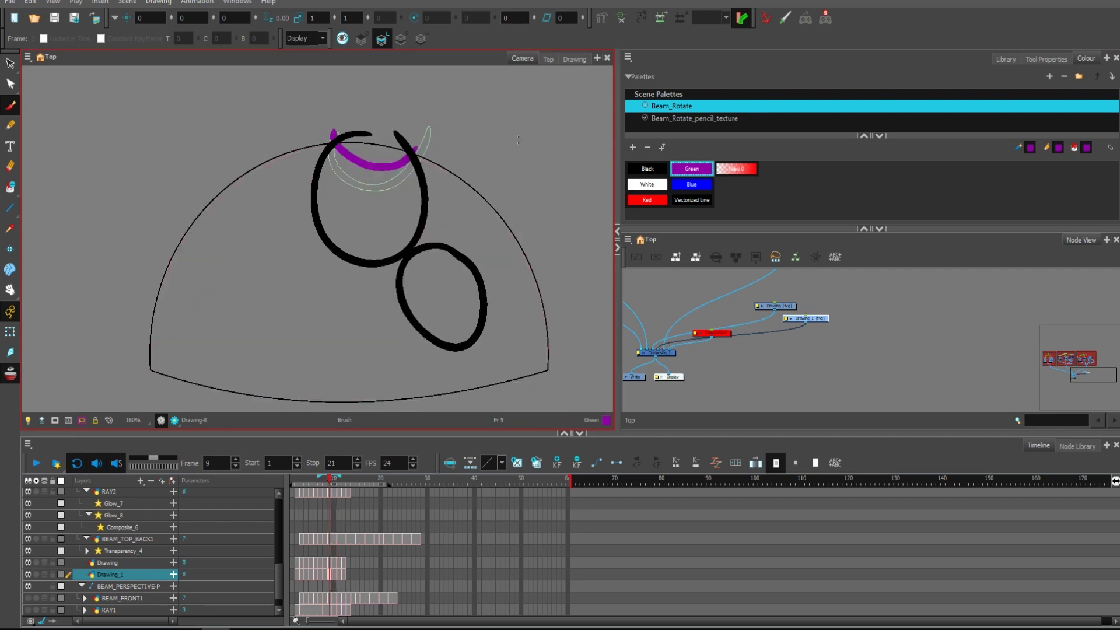
# Step: Draw a purple curved inner edge in the smaller hole on the dome's upper-right rim on frames 10 and 11
pyautogui.press('.')
pyautogui.moveTo(442, 176)
pyautogui.mouseDown()
pyautogui.moveTo(458, 201)
pyautogui.moveTo(497, 211)
pyautogui.mouseUp()
pyautogui.press('.')
pyautogui.hotkey('ctrl', 'z')
pyautogui.moveTo(439, 151)
pyautogui.mouseDown()
pyautogui.moveTo(479, 210)
pyautogui.moveTo(511, 195)
pyautogui.mouseUp()
pyautogui.press(',')
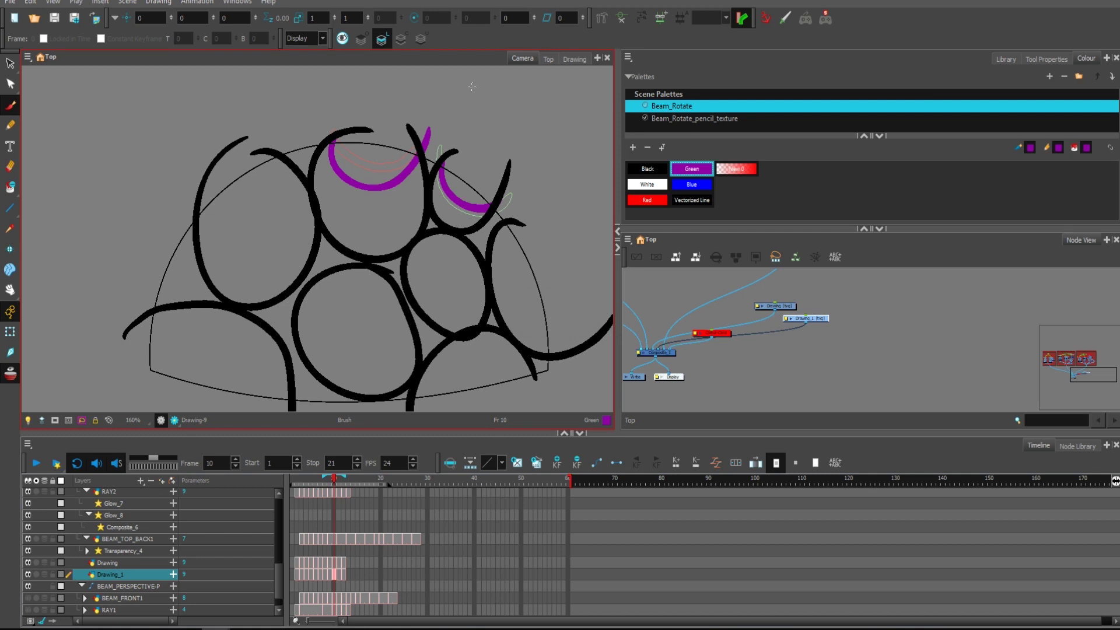
# Step: Step through the frames back to frame 5 to examine how the purple edges and black holes progress
pyautogui.press(',')
pyautogui.press('.')
pyautogui.press(',')
pyautogui.press(',')
pyautogui.press(',')
pyautogui.press(',')
pyautogui.press(',')
pyautogui.press('.')
pyautogui.press(',')
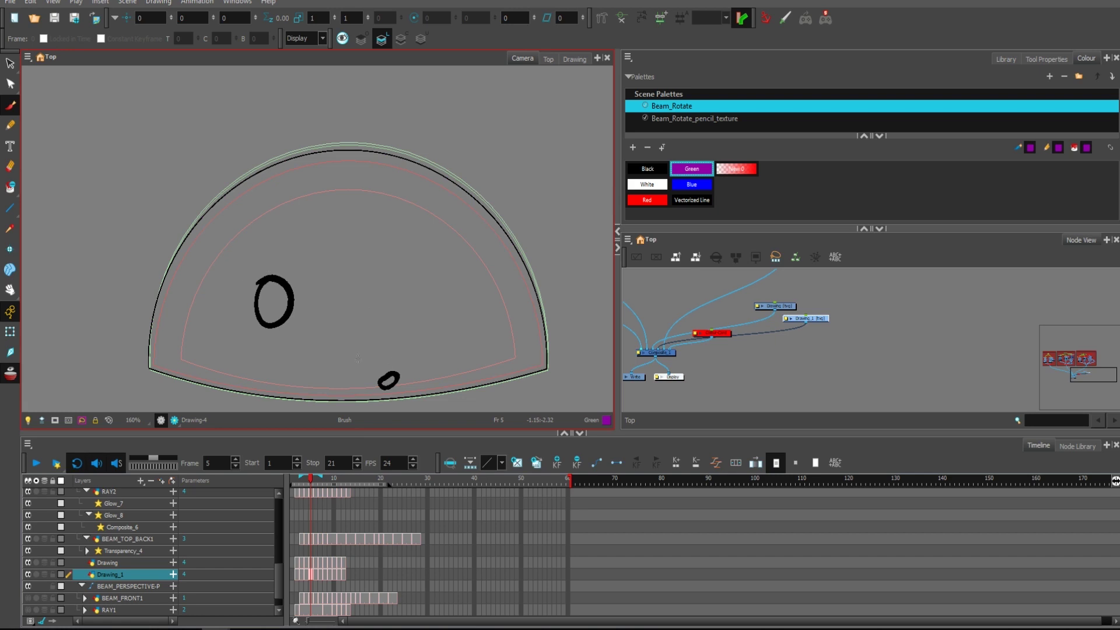
# Step: On the original Drawing layer, use the Black swatch to draw an extra hole at the dome's upper-right edge on frames 6 and 7
pyautogui.click(793, 307)
pyautogui.click(647, 170)
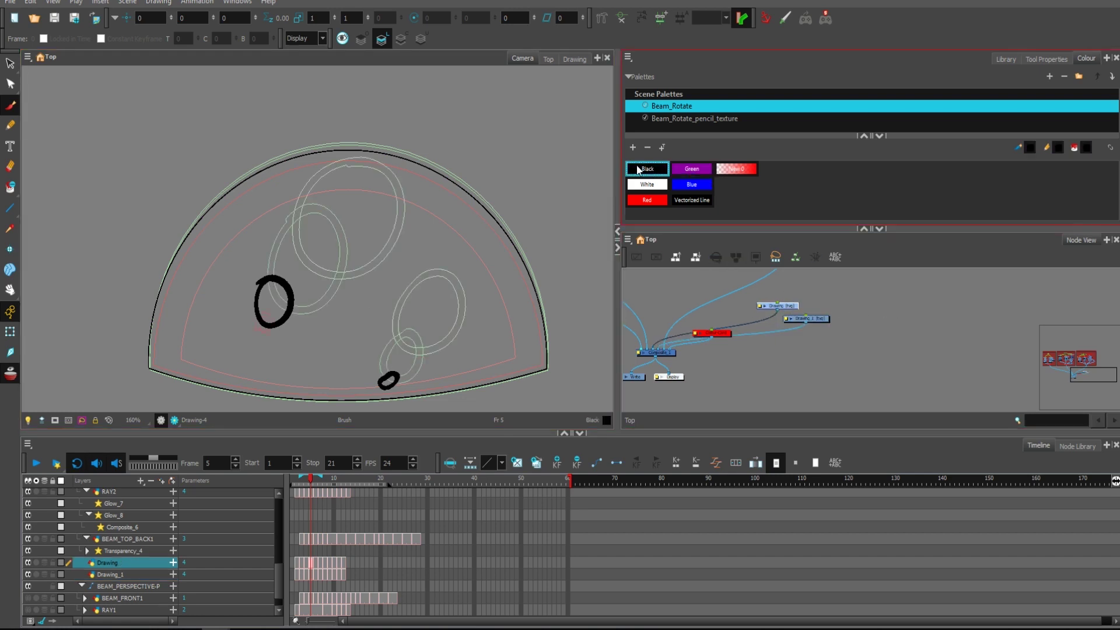
pyautogui.moveTo(413, 220); pyautogui.dragTo(410, 217)
pyautogui.press('.')
pyautogui.moveTo(444, 166)
pyautogui.mouseDown()
pyautogui.moveTo(450, 218)
pyautogui.moveTo(468, 179)
pyautogui.moveTo(447, 150)
pyautogui.moveTo(445, 182)
pyautogui.moveTo(501, 161)
pyautogui.mouseUp()
pyautogui.press('.')
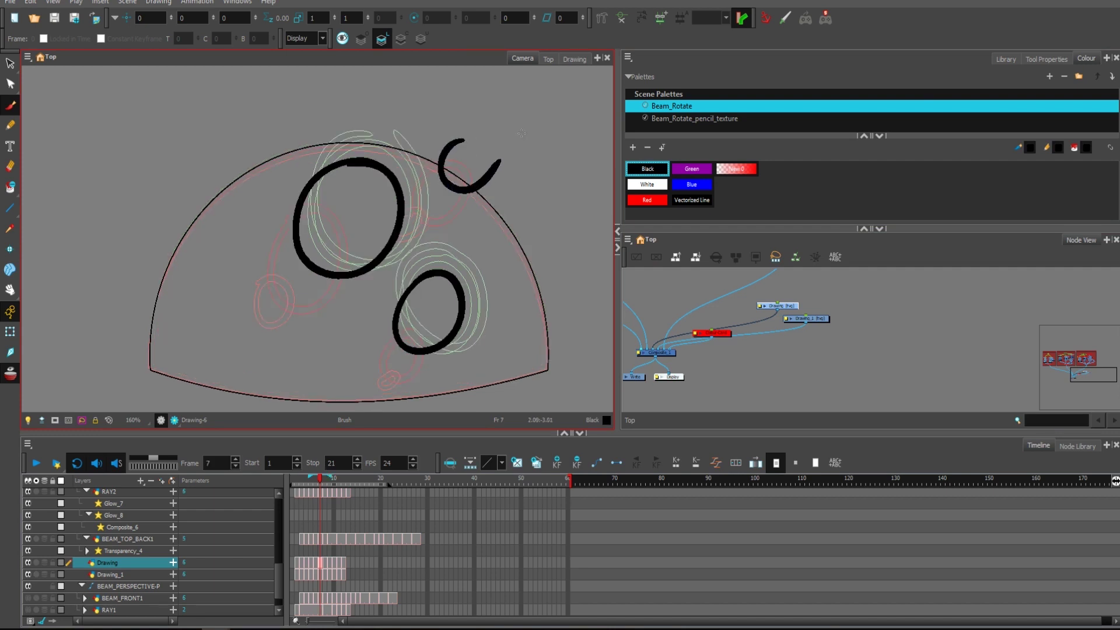
# Step: On the Drawing_1 layer, draw a purple hole with the Green swatch starting on frame 6 and continue it over the following frames
pyautogui.click(820, 319)
pyautogui.click(692, 168)
pyautogui.press(',')
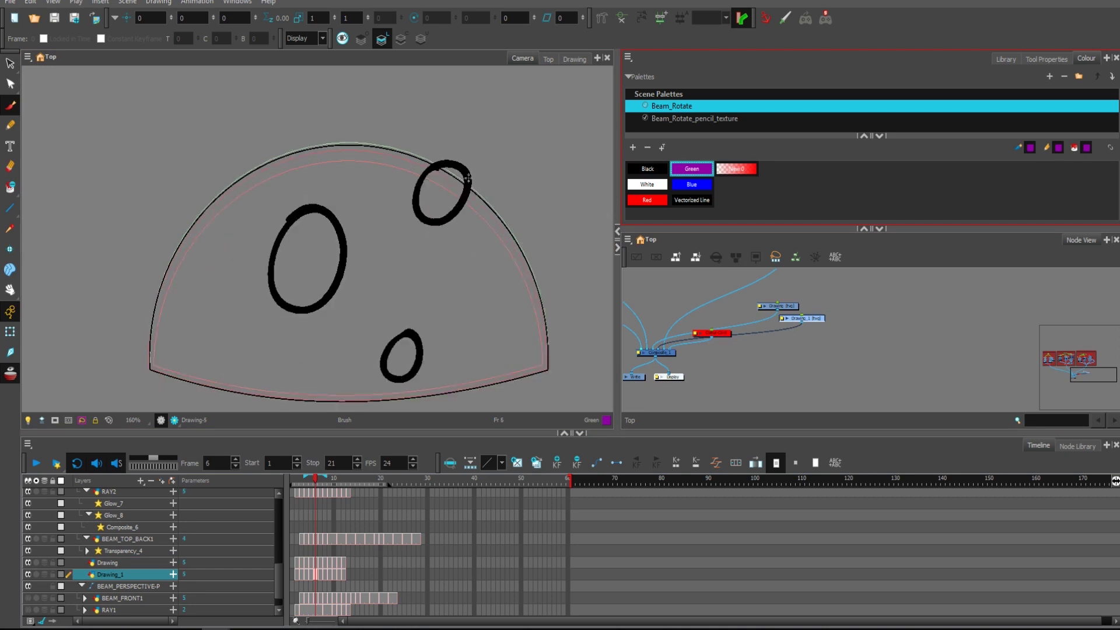
pyautogui.moveTo(441, 166)
pyautogui.mouseDown()
pyautogui.moveTo(452, 186)
pyautogui.moveTo(442, 163)
pyautogui.moveTo(426, 185)
pyautogui.moveTo(429, 213)
pyautogui.moveTo(469, 212)
pyautogui.moveTo(468, 191)
pyautogui.moveTo(401, 220)
pyautogui.moveTo(444, 245)
pyautogui.moveTo(415, 198)
pyautogui.moveTo(384, 233)
pyautogui.moveTo(399, 282)
pyautogui.moveTo(441, 250)
pyautogui.moveTo(398, 204)
pyautogui.moveTo(402, 265)
pyautogui.moveTo(448, 225)
pyautogui.moveTo(412, 199)
pyautogui.moveTo(369, 222)
pyautogui.moveTo(404, 275)
pyautogui.moveTo(439, 258)
pyautogui.moveTo(421, 204)
pyautogui.mouseUp()
pyautogui.press('.')
pyautogui.press('.')
pyautogui.press('.')
pyautogui.hotkey('ctrl', 'z')
pyautogui.press('.')
# Step: Step backward and forward through the frames to examine the purple far-side hole moving behind the black holes
pyautogui.press(',')
pyautogui.press(',')
pyautogui.press(',')
pyautogui.press(',')
pyautogui.press(',')
pyautogui.press(',')
pyautogui.press(',')
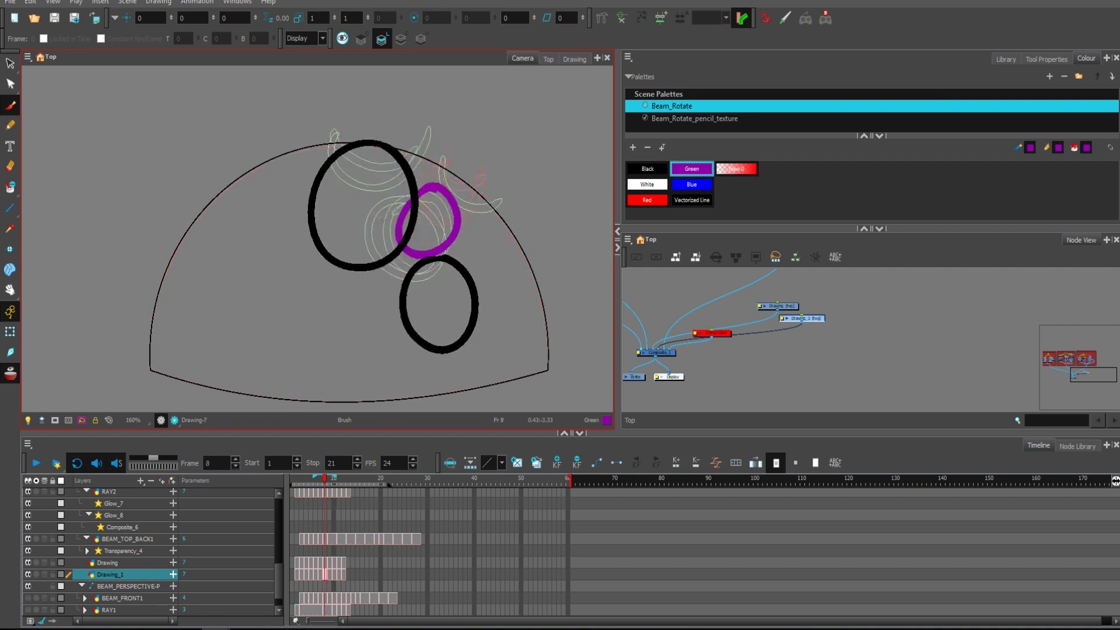
pyautogui.press('.')
pyautogui.press('.')
pyautogui.press('.')
pyautogui.press('.')
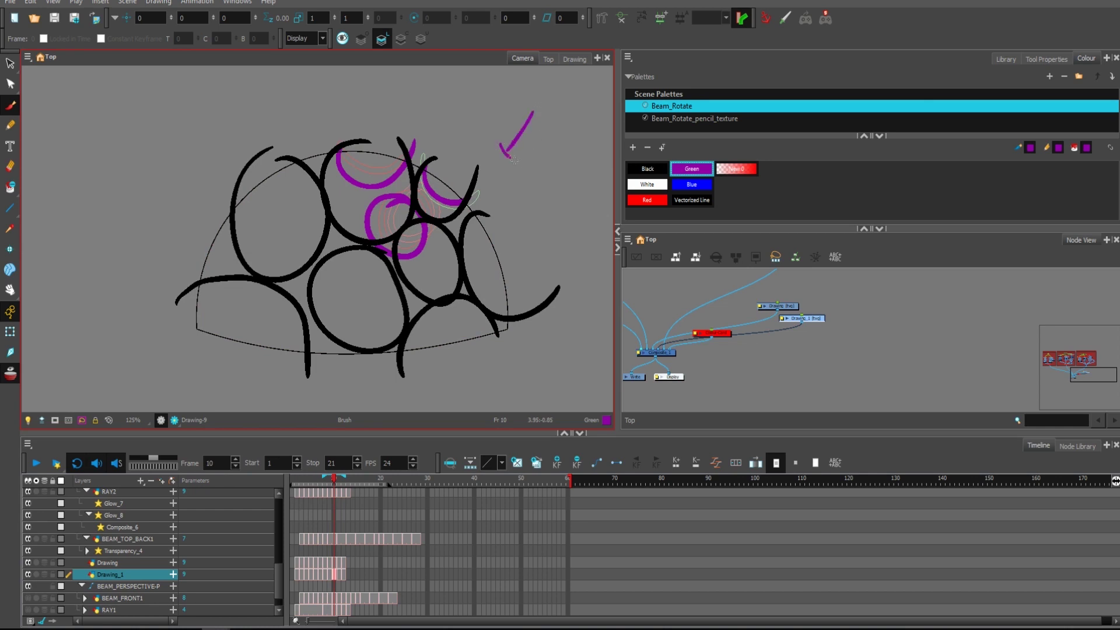
# Step: Disable the Drawing and Drawing_1 nodes in the node view
pyautogui.moveTo(776, 302); pyautogui.dragTo(779, 334)
pyautogui.scroll(-2, 862, 335)
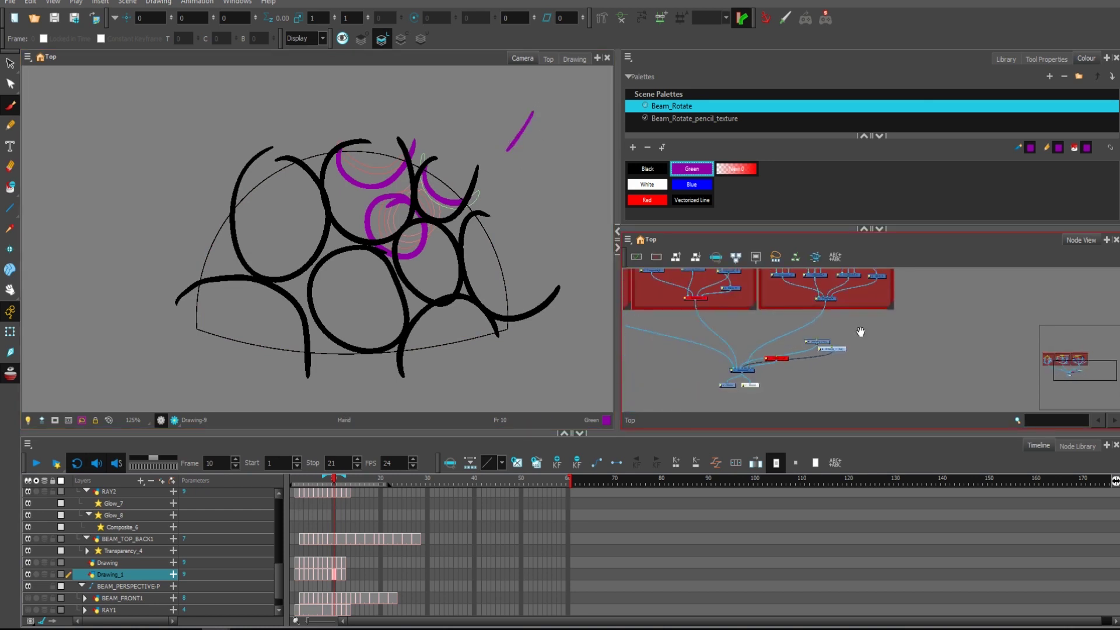
pyautogui.moveTo(866, 327); pyautogui.dragTo(866, 350)
pyautogui.moveTo(863, 351); pyautogui.dragTo(767, 389)
pyautogui.press('d')
pyautogui.moveTo(912, 271); pyautogui.dragTo(884, 355)
pyautogui.click(884, 355)
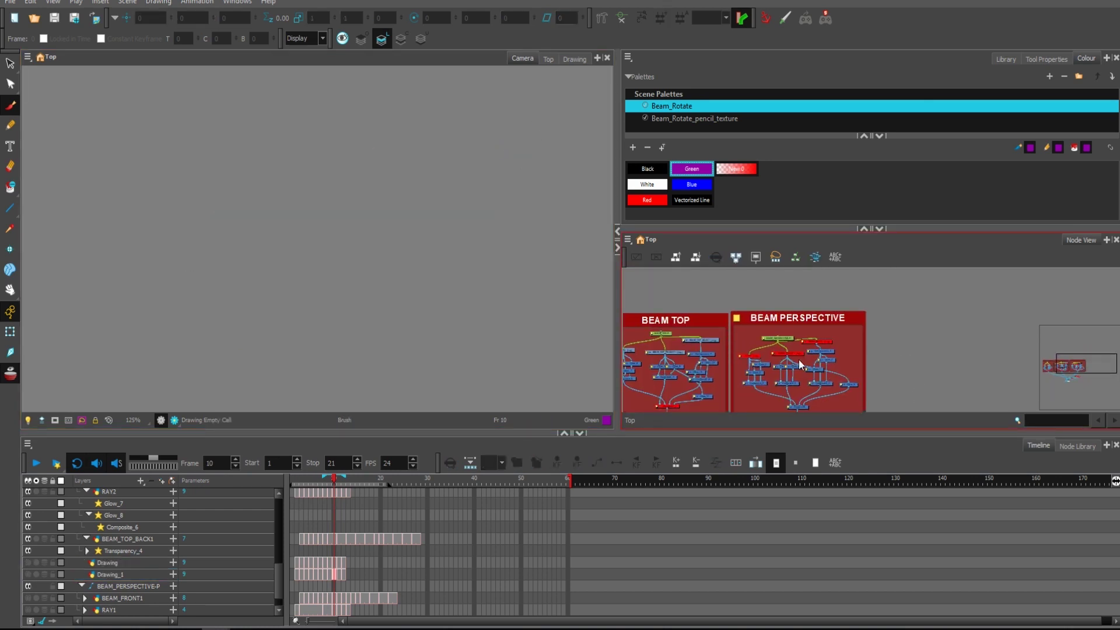
# Step: Enable the BEAM_FRONT1 node and the ray node beside it in the BEAM PERSPECTIVE group
pyautogui.click(791, 355)
pyautogui.press('a')
pyautogui.click(750, 357)
pyautogui.press('a')
pyautogui.scroll(-2, 254, 389)
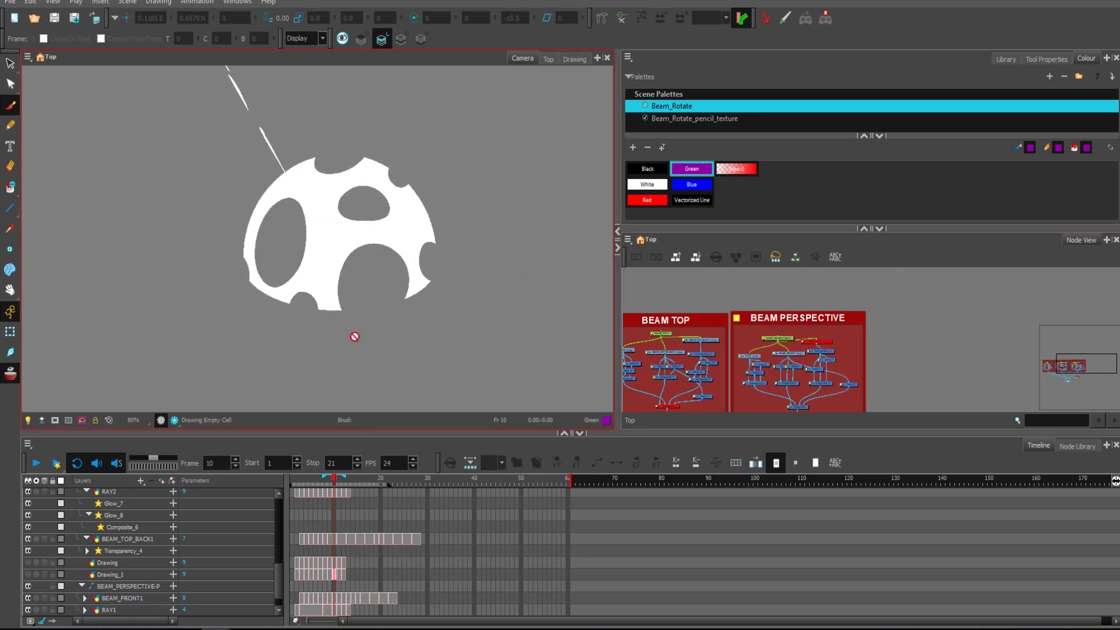
# Step: Extend the playback range to stop at frame 34 and play the finished perspective beam
pyautogui.moveTo(398, 491); pyautogui.dragTo(414, 495)
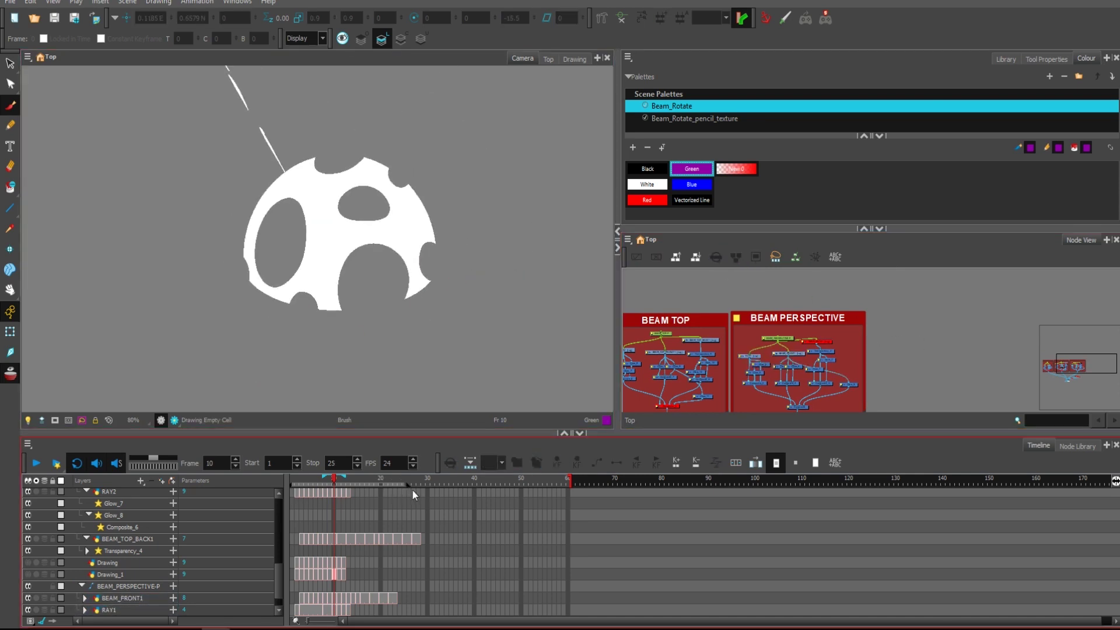
pyautogui.click(38, 463)
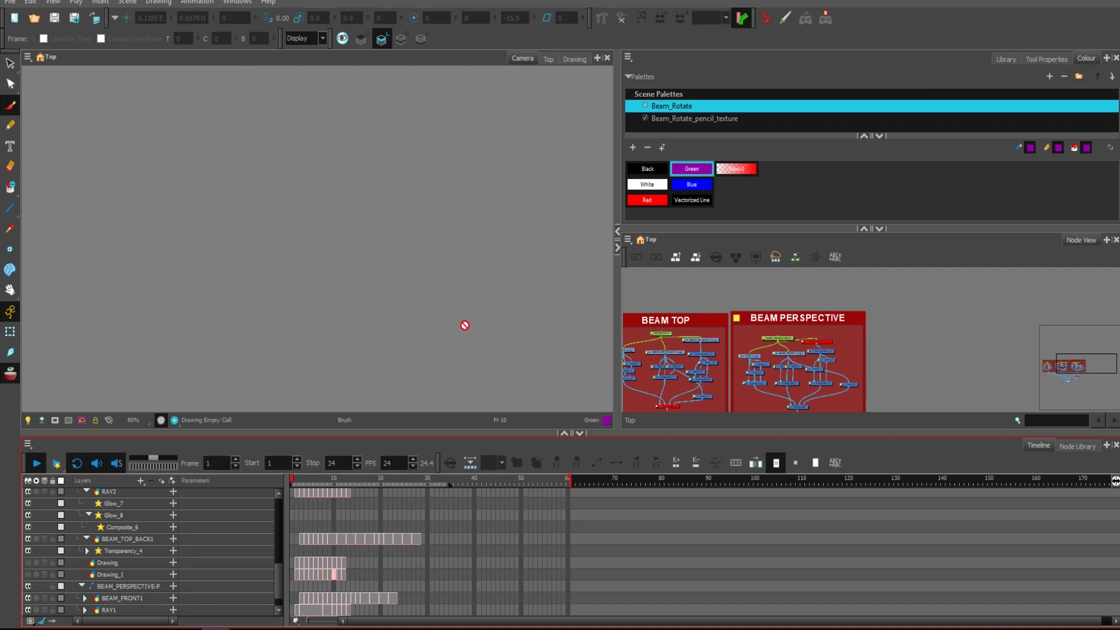
pyautogui.click(37, 466)
pyautogui.click(37, 465)
# Step: Paste a duplicate of the BEAM_FRONT1 node beside the BEAM PERSPECTIVE group and connect it to the group's peg and composite
pyautogui.click(912, 345)
pyautogui.scroll(3, 805, 350)
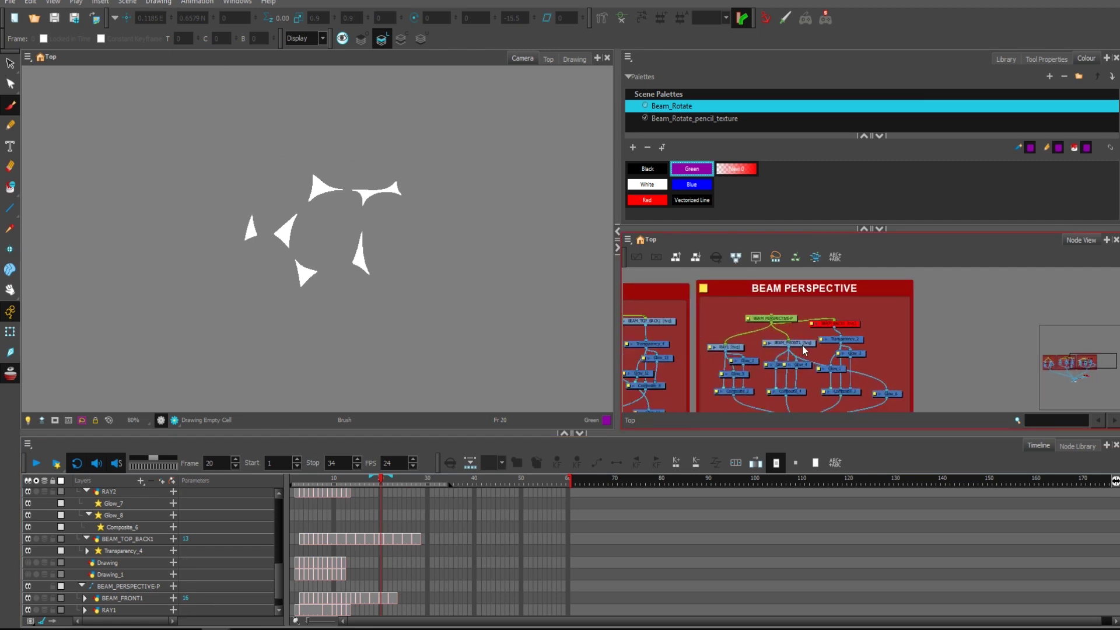
pyautogui.click(803, 343)
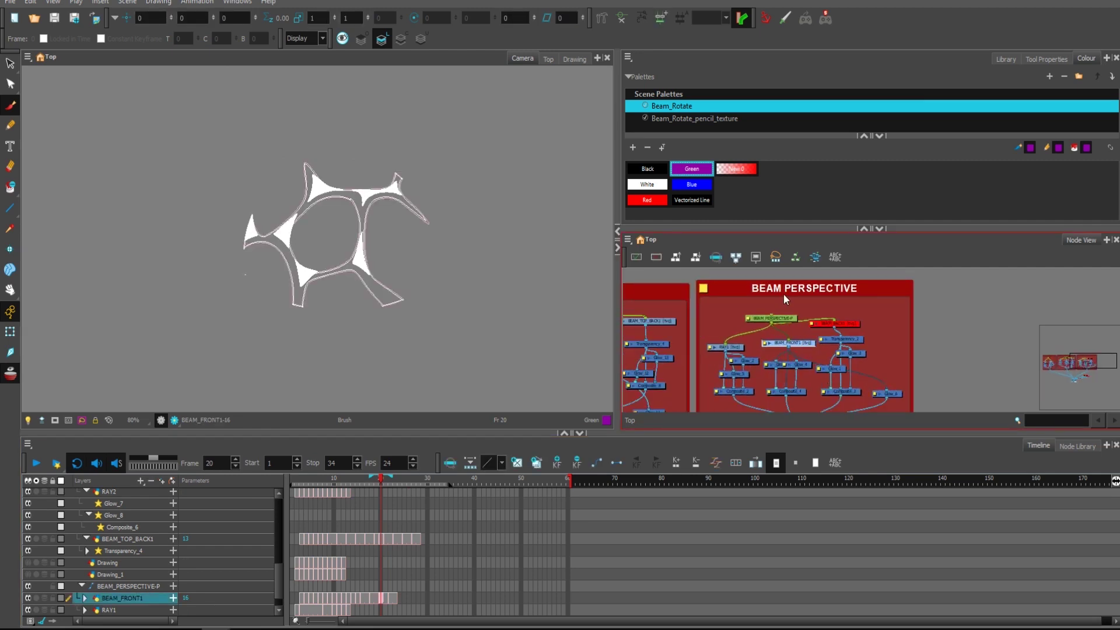
pyautogui.click(914, 329)
pyautogui.scroll(-2, 913, 328)
pyautogui.moveTo(856, 344); pyautogui.dragTo(850, 320)
pyautogui.click(812, 317)
pyautogui.hotkey('ctrl', 'shift', 'v')
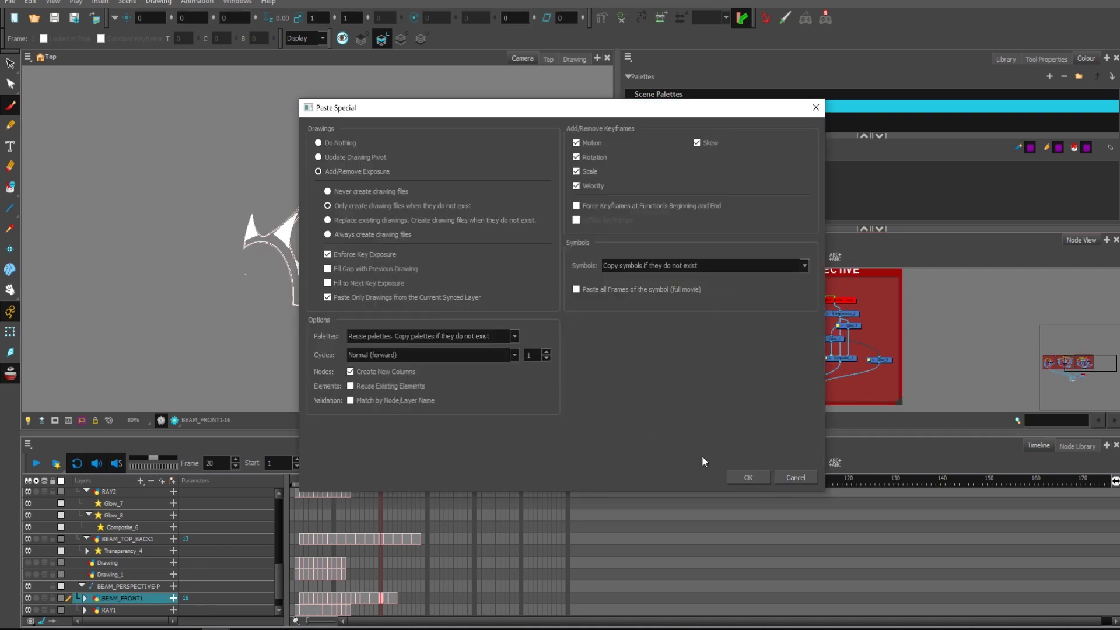
pyautogui.click(748, 477)
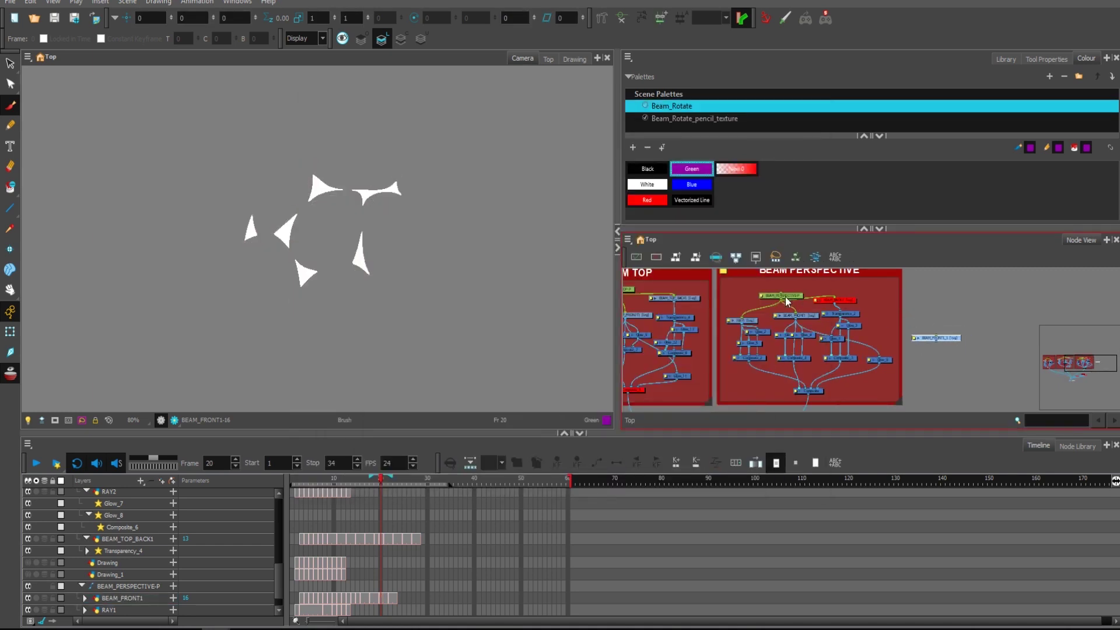
pyautogui.moveTo(785, 296)
pyautogui.mouseDown()
pyautogui.moveTo(929, 315)
pyautogui.moveTo(776, 285)
pyautogui.moveTo(938, 314)
pyautogui.moveTo(936, 338)
pyautogui.moveTo(809, 390)
pyautogui.mouseUp()
pyautogui.moveTo(929, 338); pyautogui.dragTo(926, 339)
# Step: Move the duplicate's pivot to the centre of the dome's base, flip it horizontally and play the result
pyautogui.hotkey('alt', '2')
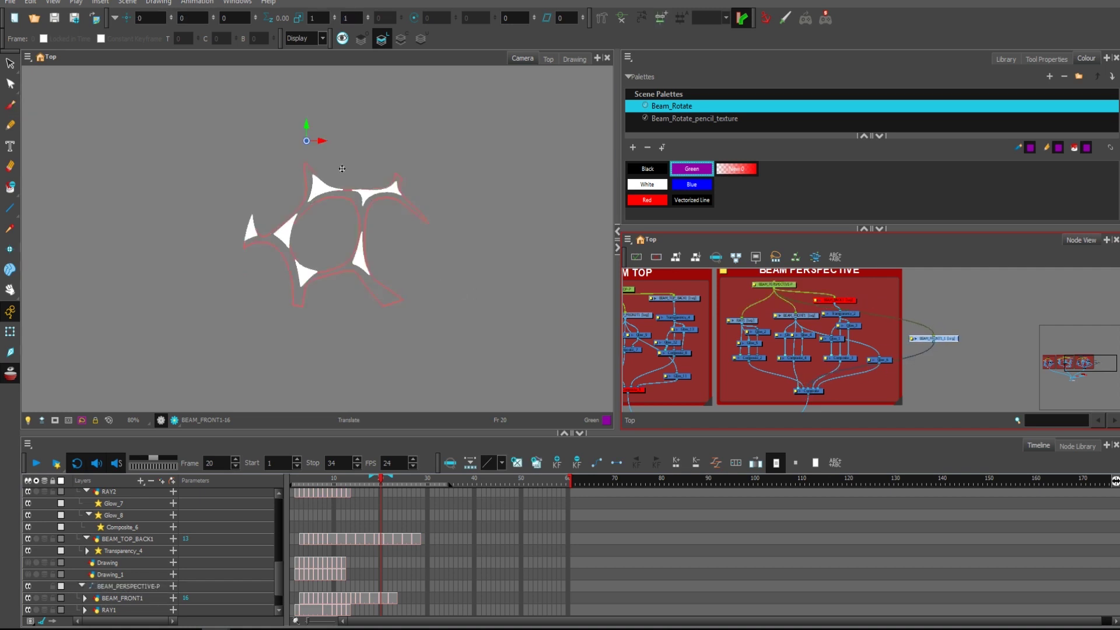
pyautogui.moveTo(306, 141)
pyautogui.mouseDown()
pyautogui.moveTo(345, 235)
pyautogui.moveTo(340, 310)
pyautogui.mouseUp()
pyautogui.press('4')
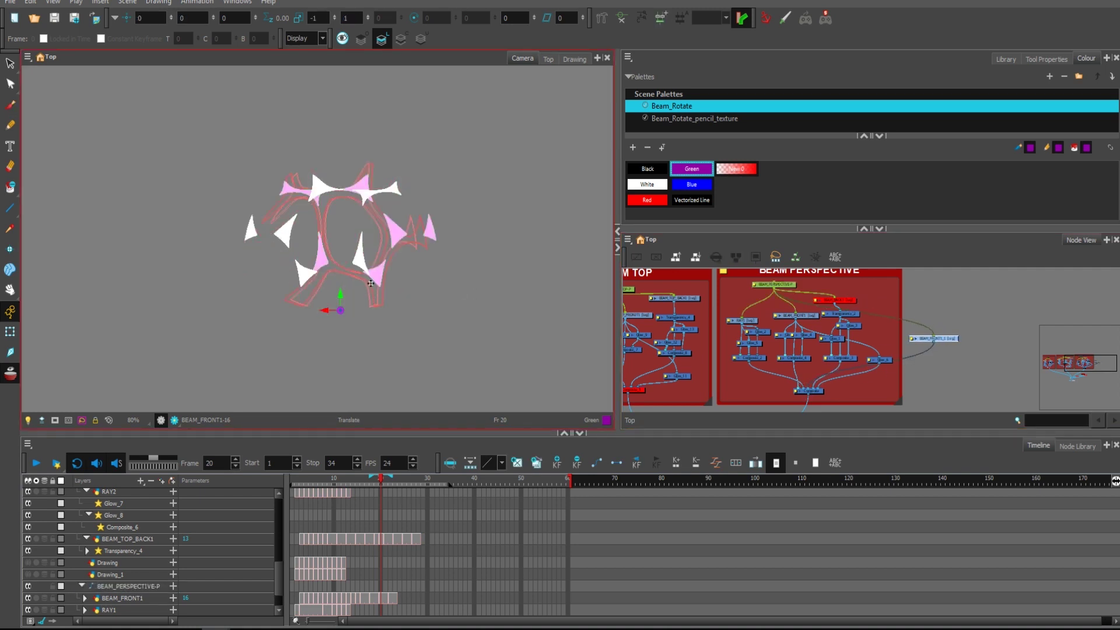
pyautogui.click(36, 464)
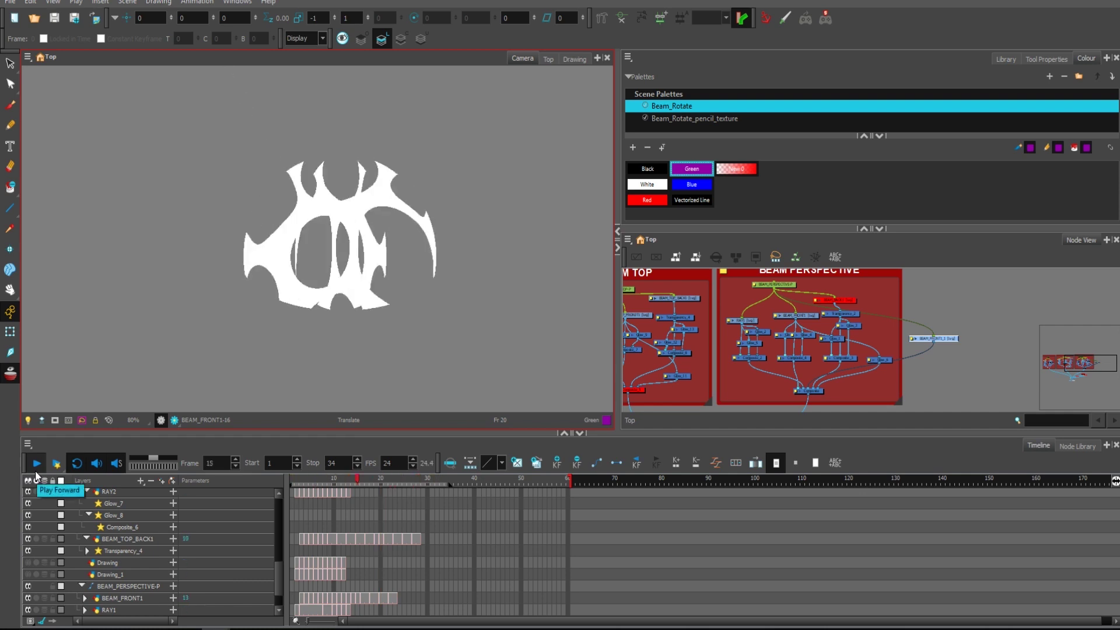
pyautogui.click(36, 463)
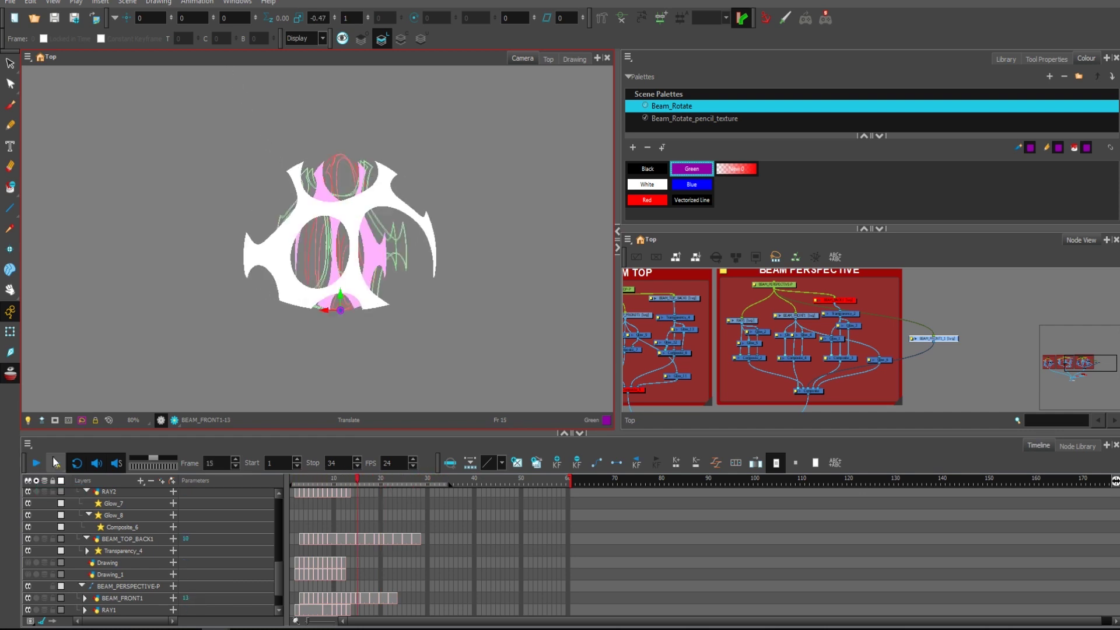
# Step: Remove the BEAM_FRONT1_1 keyframe at frame 1 and play the beam with the mirrored copy
pyautogui.click(944, 338)
pyautogui.scroll(-1, 441, 573)
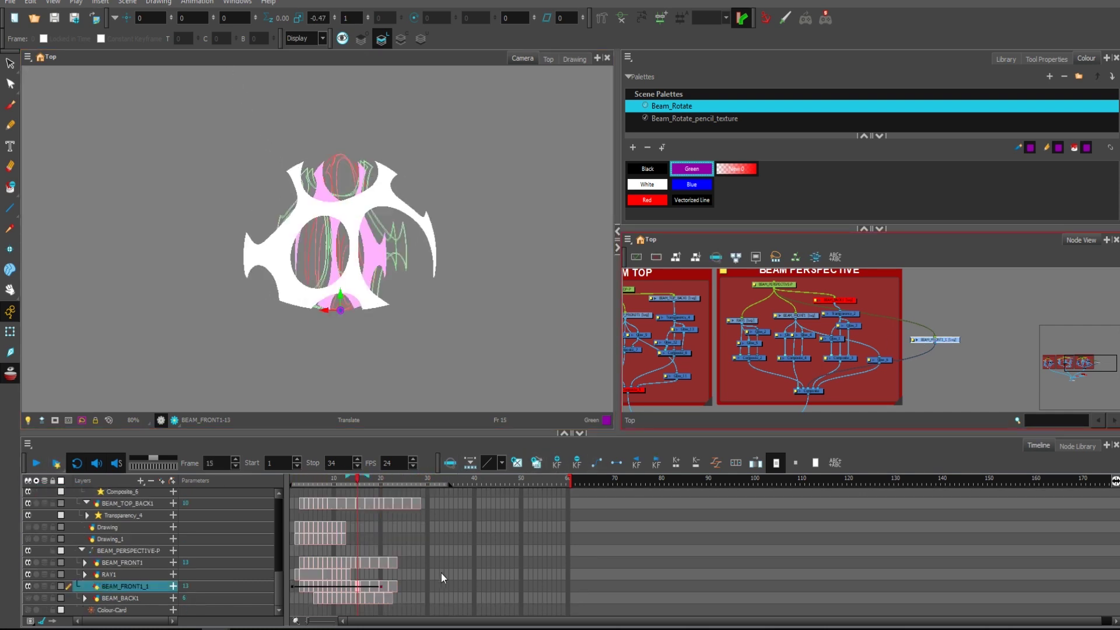
pyautogui.click(292, 585)
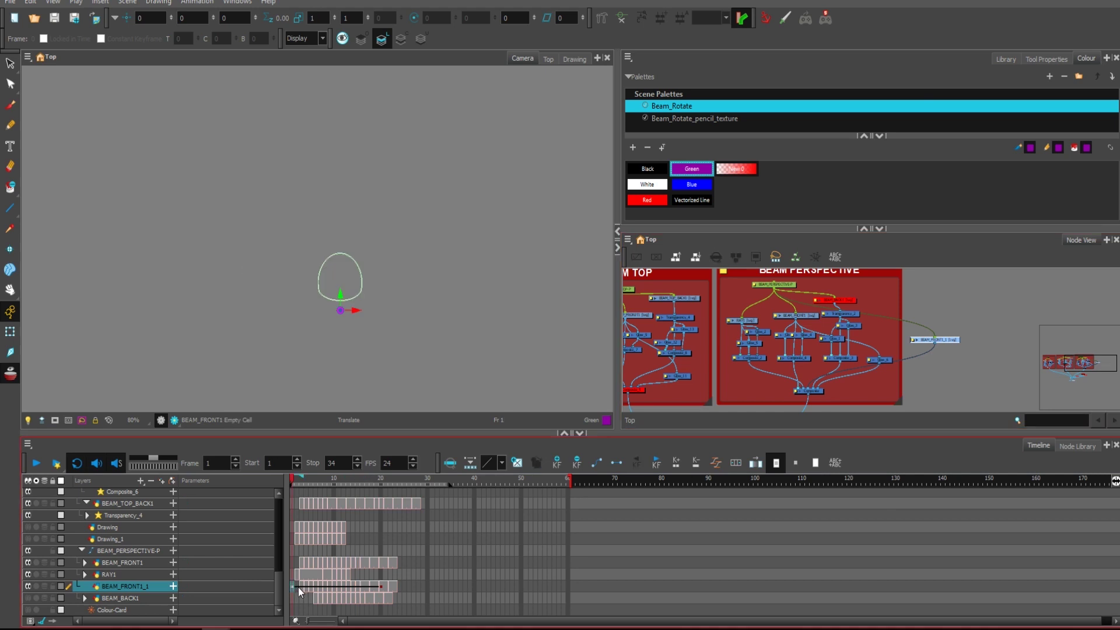
pyautogui.click(36, 464)
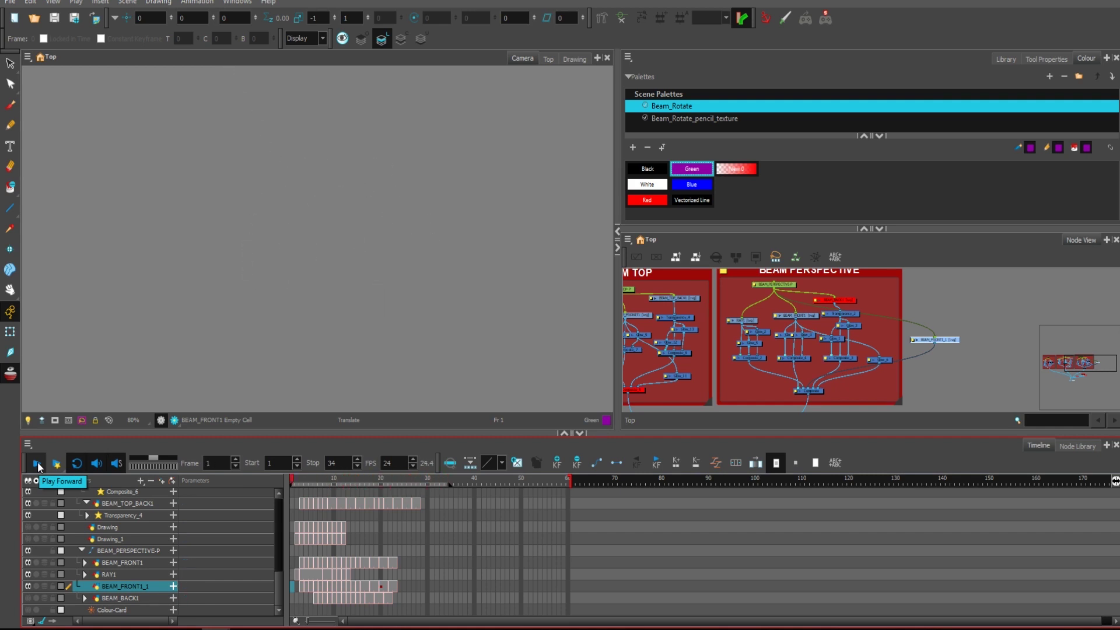
pyautogui.click(37, 465)
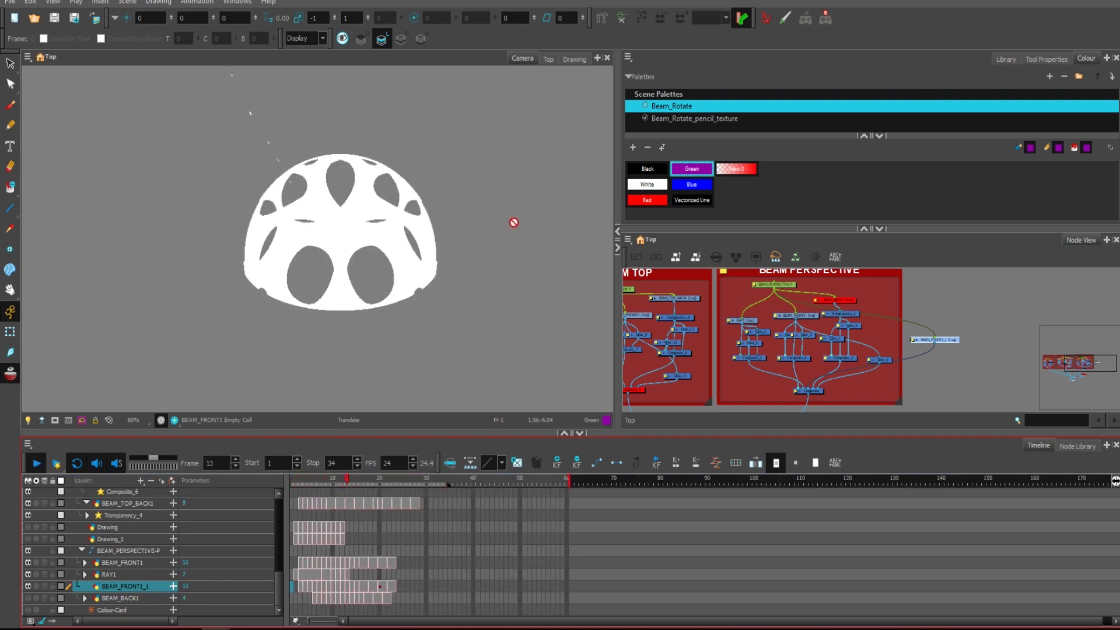
pyautogui.click(36, 464)
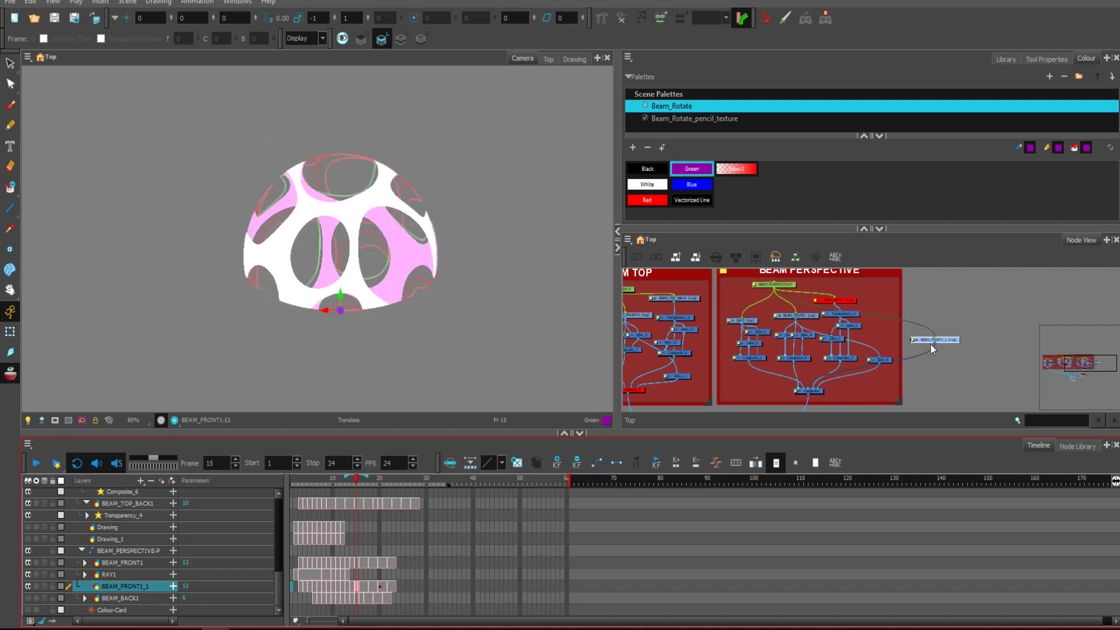
# Step: Delete the mirrored BEAM_FRONT1 duplicate node
pyautogui.press('Delete')
pyautogui.press('Return')
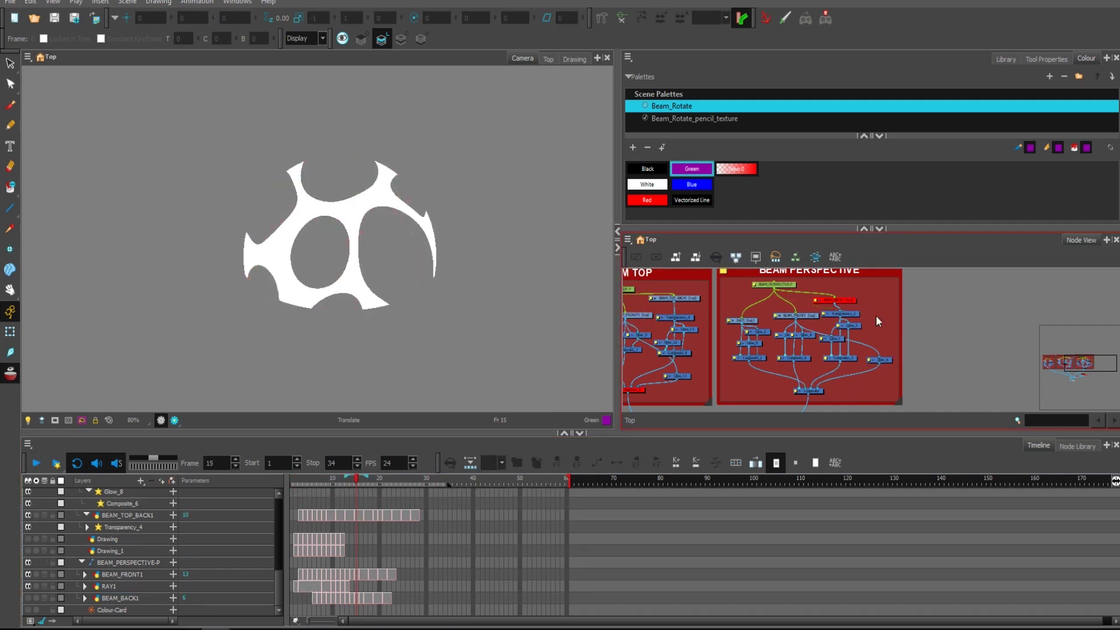
# Step: Enable the BEAM_BACK1 node in the BEAM PERSPECTIVE group and play the perspective beam
pyautogui.click(848, 301)
pyautogui.press('a')
pyautogui.click(37, 464)
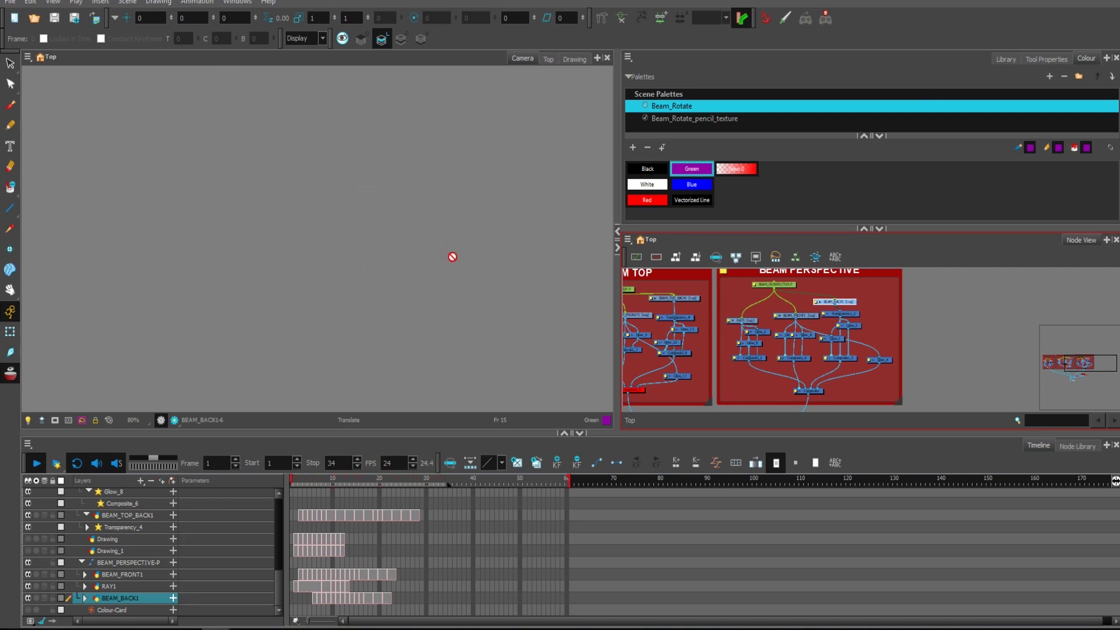
pyautogui.click(37, 463)
# Step: Enable the BEAM TOP group's composite, disable the BEAM PERSPECTIVE composite and play the top-view beam
pyautogui.click(933, 322)
pyautogui.scroll(-2, 944, 353)
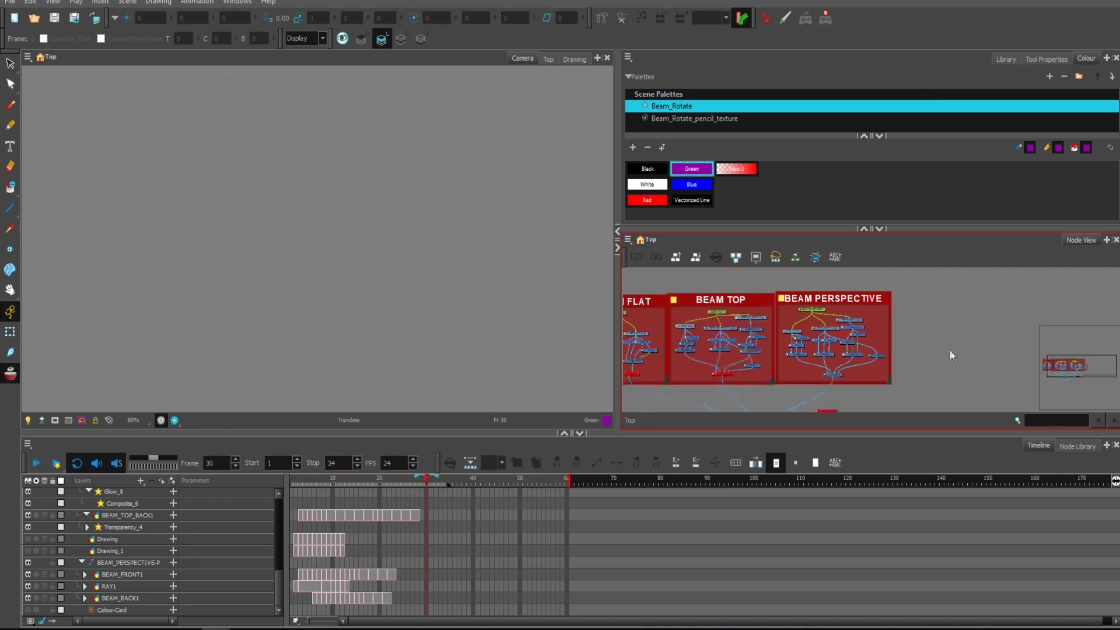
pyautogui.scroll(3, 975, 325)
pyautogui.click(943, 305)
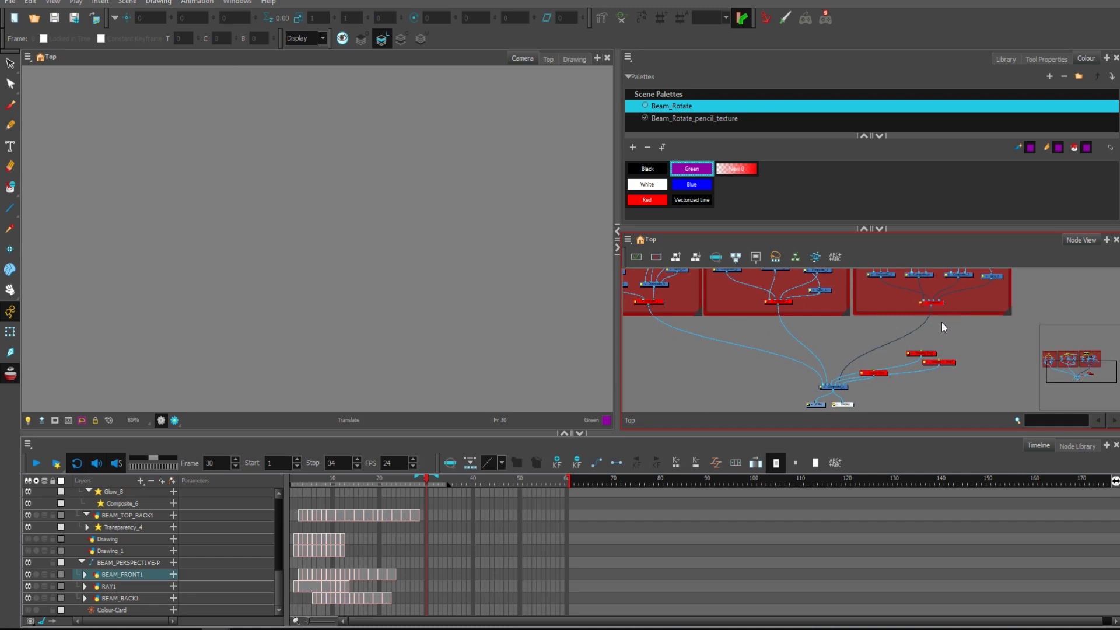
pyautogui.moveTo(761, 330); pyautogui.dragTo(794, 293)
pyautogui.scroll(-2, 559, 327)
pyautogui.moveTo(762, 333); pyautogui.dragTo(797, 297)
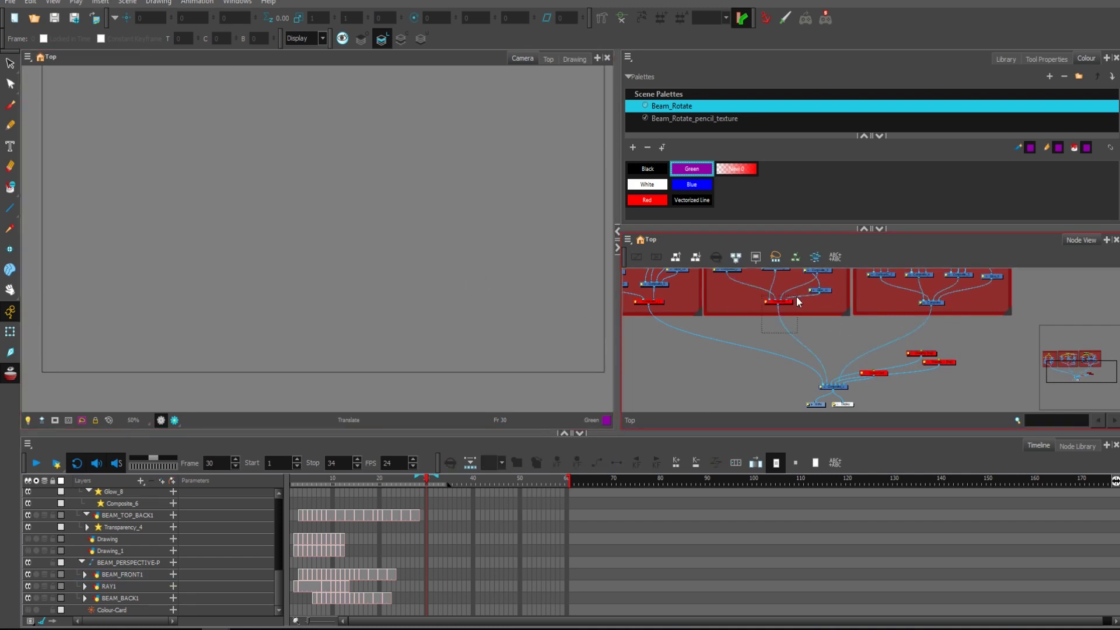
pyautogui.scroll(-2, 507, 272)
pyautogui.moveTo(347, 477)
pyautogui.mouseDown()
pyautogui.moveTo(309, 485)
pyautogui.moveTo(320, 488)
pyautogui.mouseUp()
pyautogui.moveTo(989, 342); pyautogui.dragTo(972, 349)
pyautogui.click(915, 308)
pyautogui.press('d')
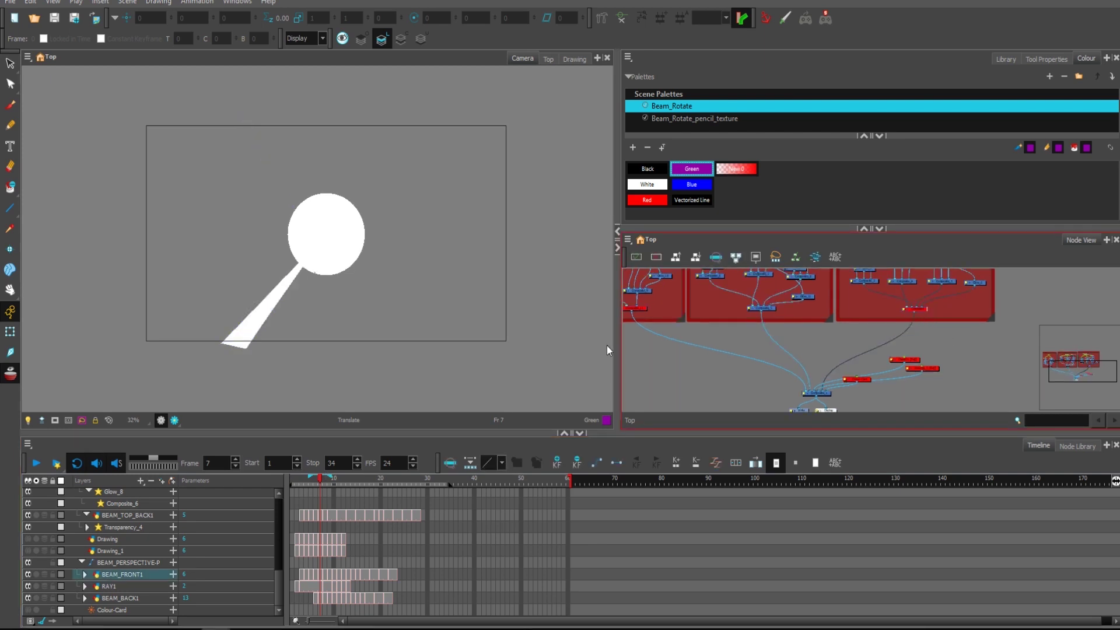
pyautogui.click(36, 463)
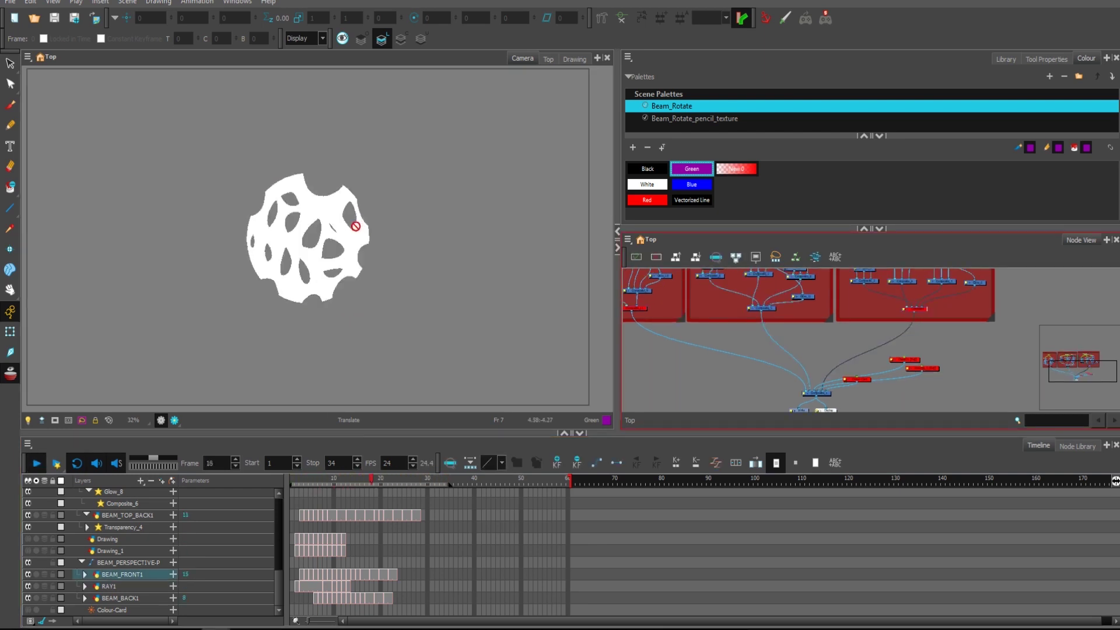
pyautogui.click(37, 464)
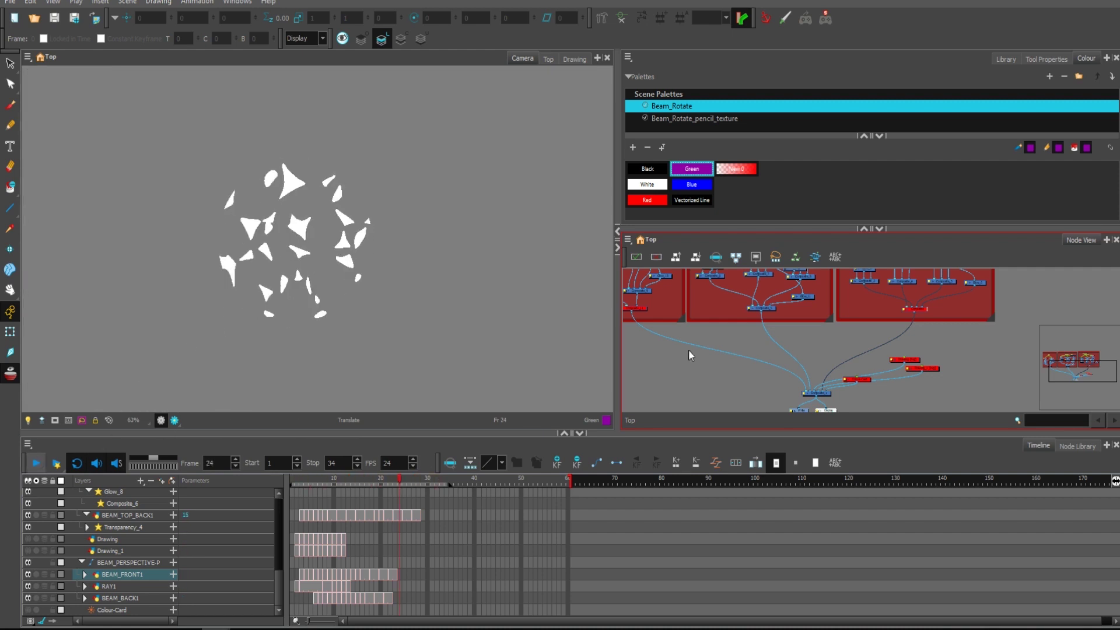
# Step: Enable the Drawing and Drawing_1 nodes, disable the BEAM TOP composite and show the dome sketch at frame 5
pyautogui.click(934, 370)
pyautogui.click(912, 360)
pyautogui.press('a')
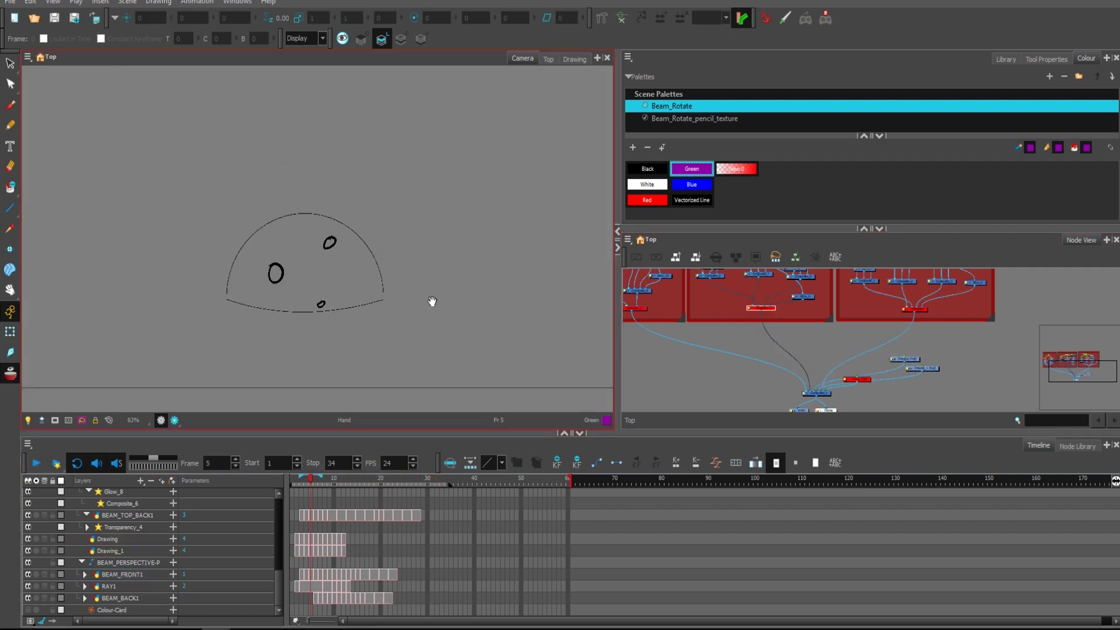
pyautogui.moveTo(430, 302); pyautogui.dragTo(436, 234)
pyautogui.press('2')
pyautogui.press('2')
pyautogui.press('2')
# Step: Brush a purple curve along the dome's base and a small purple circle beside the dome on Drawing at frame 5
pyautogui.hotkey('alt', 'b')
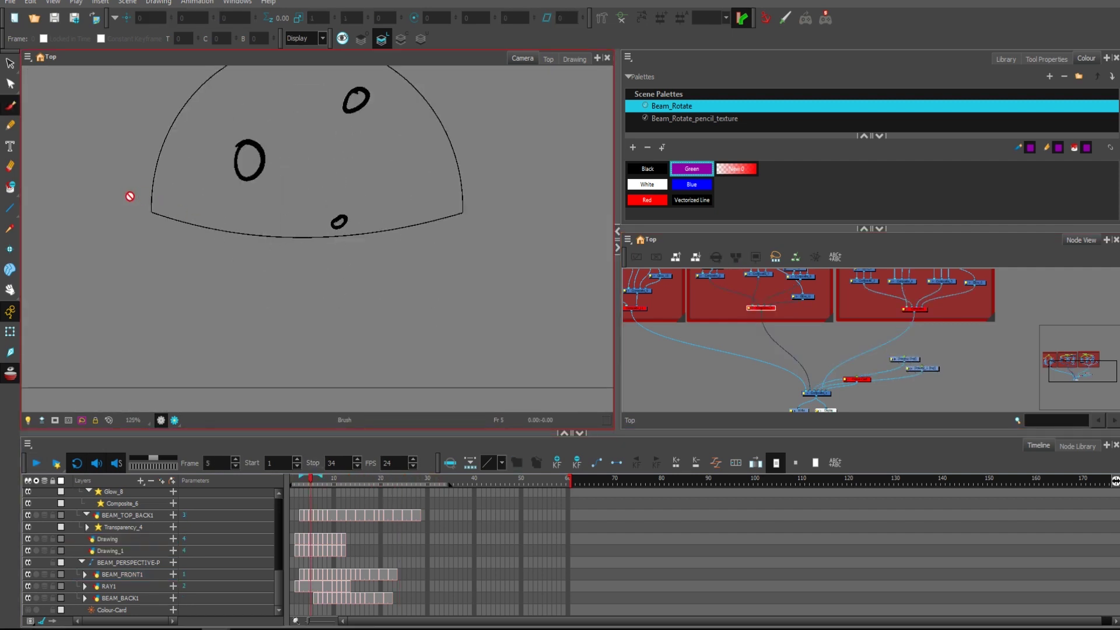
pyautogui.click(915, 360)
pyautogui.moveTo(120, 200)
pyautogui.mouseDown()
pyautogui.moveTo(372, 242)
pyautogui.moveTo(506, 195)
pyautogui.mouseUp()
pyautogui.press('1')
pyautogui.press('1')
pyautogui.moveTo(462, 253); pyautogui.dragTo(456, 268)
pyautogui.moveTo(521, 206)
pyautogui.mouseDown()
pyautogui.moveTo(531, 221)
pyautogui.moveTo(503, 211)
pyautogui.mouseUp()
pyautogui.moveTo(507, 273); pyautogui.dragTo(461, 296)
pyautogui.press('1')
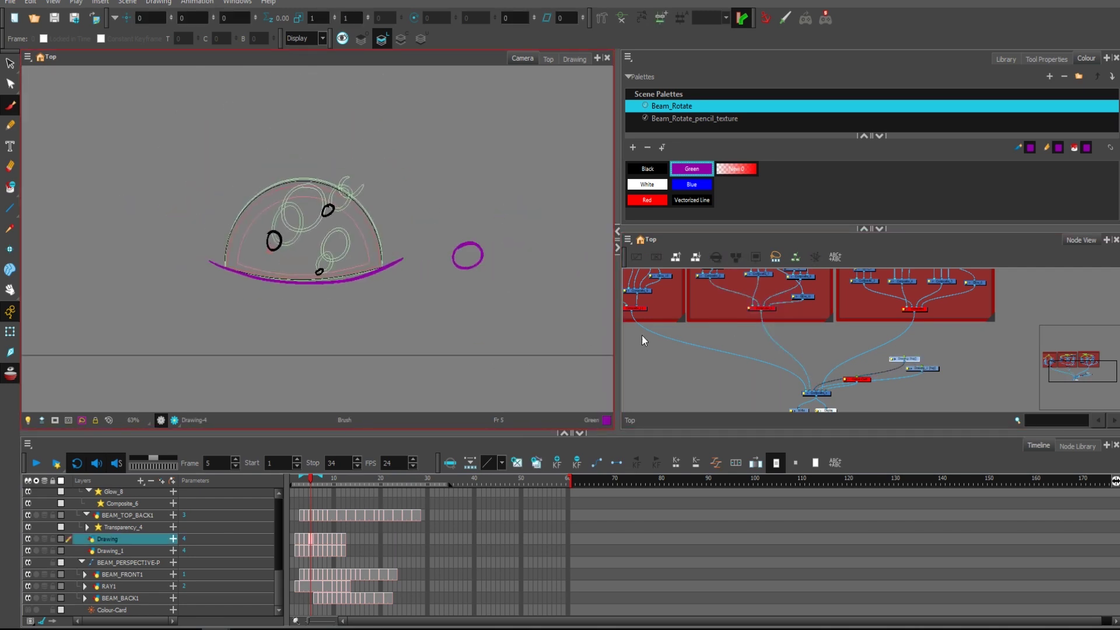
# Step: Disable the Drawing and Drawing_1 nodes, re-enable the BEAM TOP composite and play the beam
pyautogui.moveTo(891, 312); pyautogui.dragTo(883, 340)
pyautogui.click(911, 336)
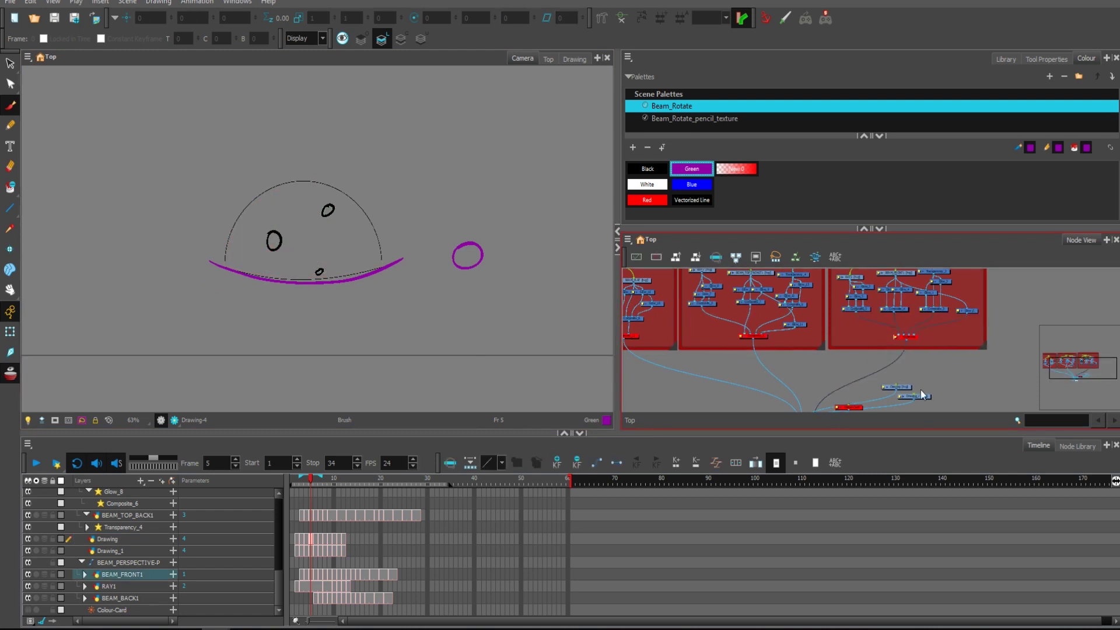
pyautogui.moveTo(933, 412); pyautogui.dragTo(888, 383)
pyautogui.press('d')
pyautogui.click(752, 336)
pyautogui.press('a')
pyautogui.moveTo(186, 345); pyautogui.dragTo(186, 395)
pyautogui.press('1')
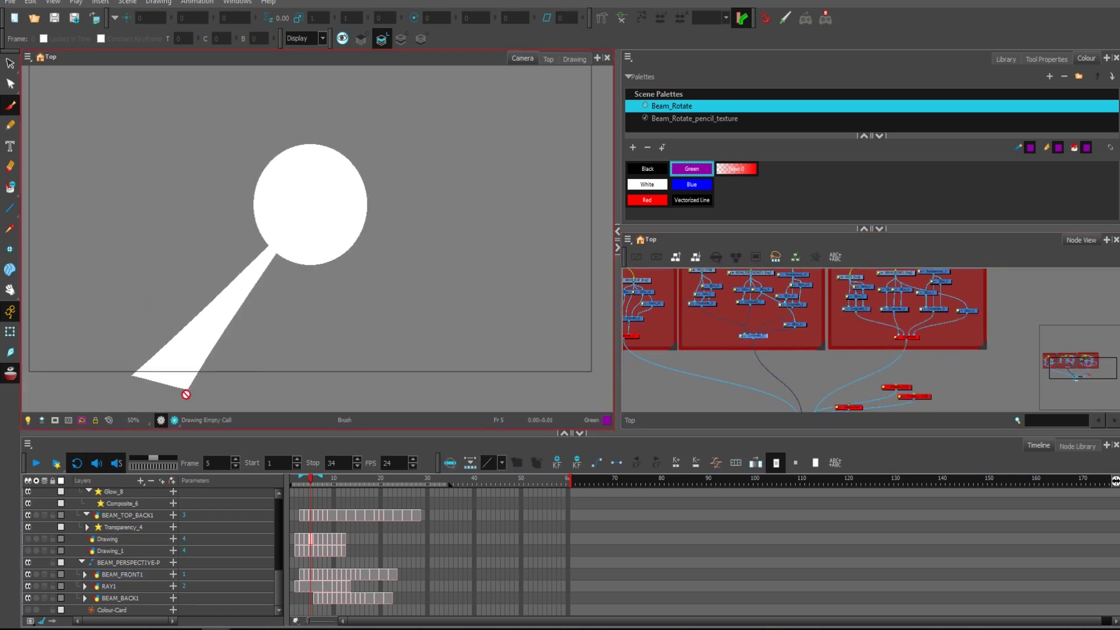
pyautogui.click(37, 463)
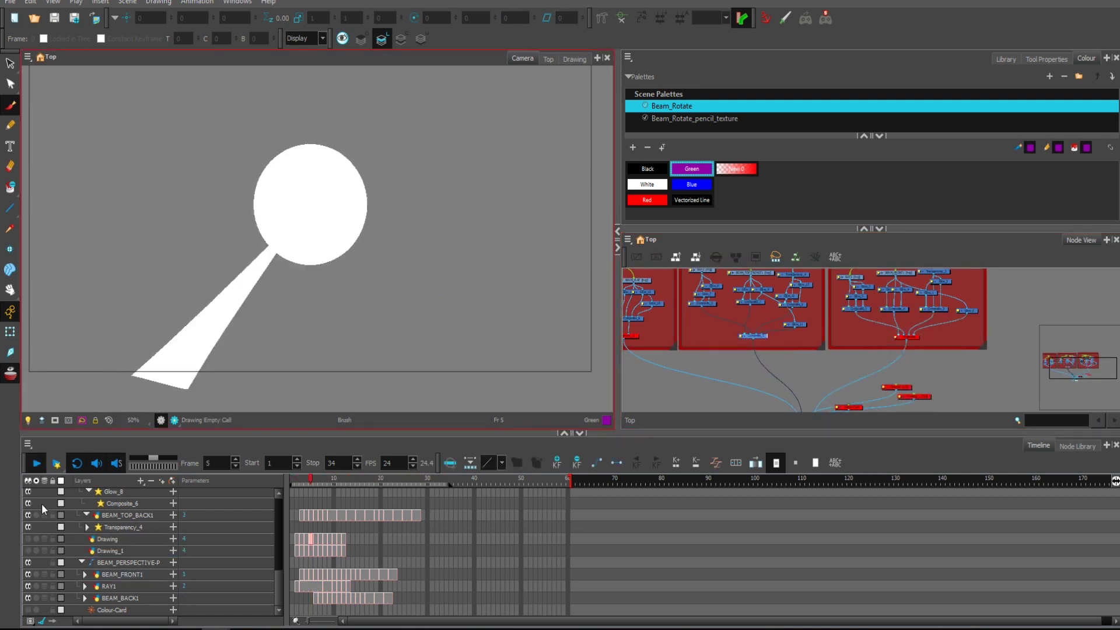
pyautogui.click(36, 463)
# Step: Disable the BEAM TOP composite, enable the FLAT group's composite, and review the flat beam up to frame 21
pyautogui.click(757, 338)
pyautogui.press('d')
pyautogui.moveTo(730, 369); pyautogui.dragTo(786, 367)
pyautogui.click(796, 341)
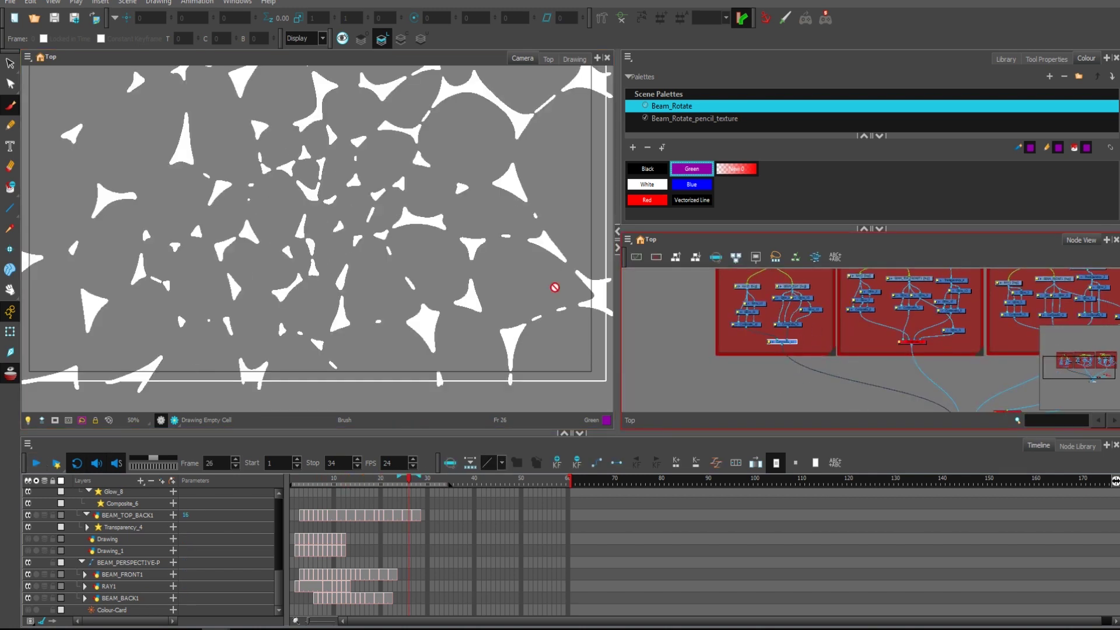
pyautogui.press('1')
pyautogui.press('1')
pyautogui.press('2')
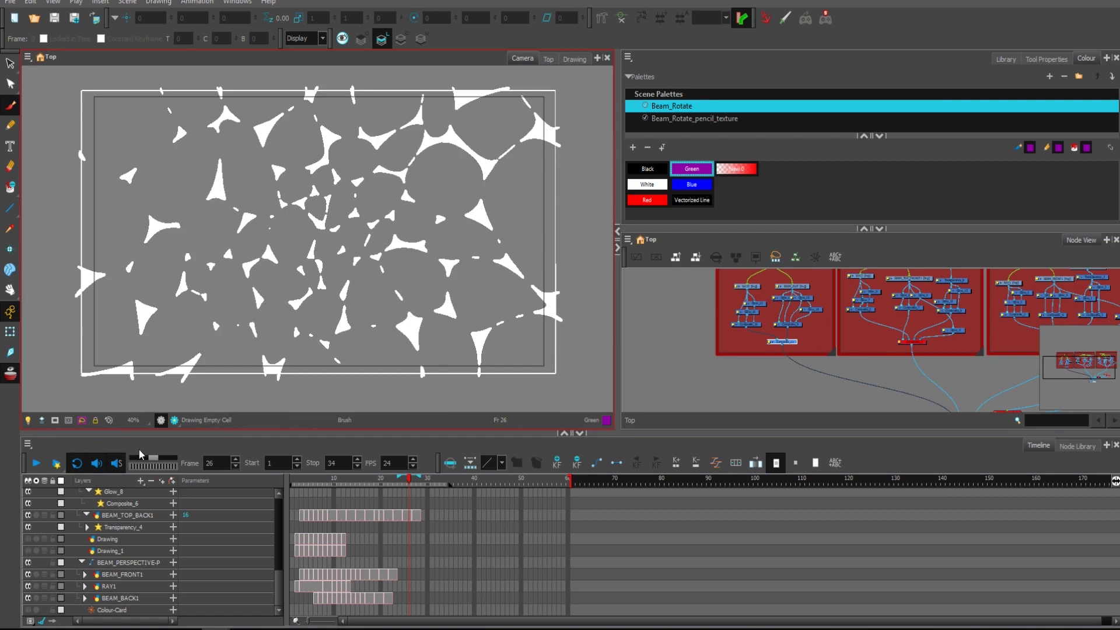
pyautogui.click(35, 463)
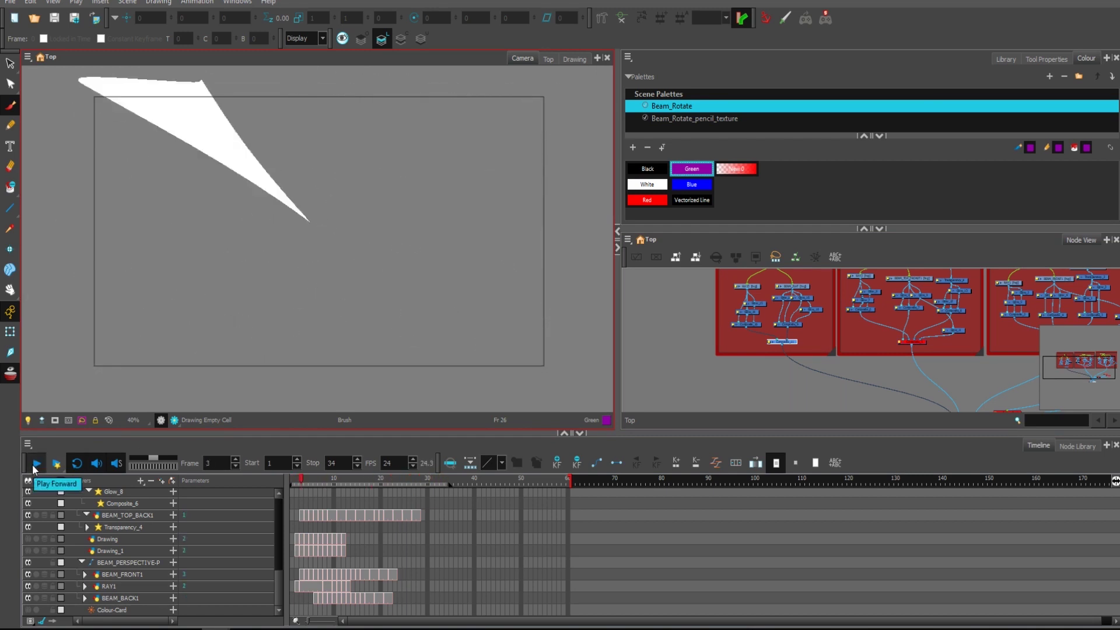
pyautogui.click(34, 466)
pyautogui.moveTo(309, 483)
pyautogui.mouseDown()
pyautogui.moveTo(407, 496)
pyautogui.moveTo(318, 489)
pyautogui.moveTo(385, 485)
pyautogui.mouseUp()
# Step: Add a new vector drawing layer and connect it to Composite_1
pyautogui.scroll(2, 893, 351)
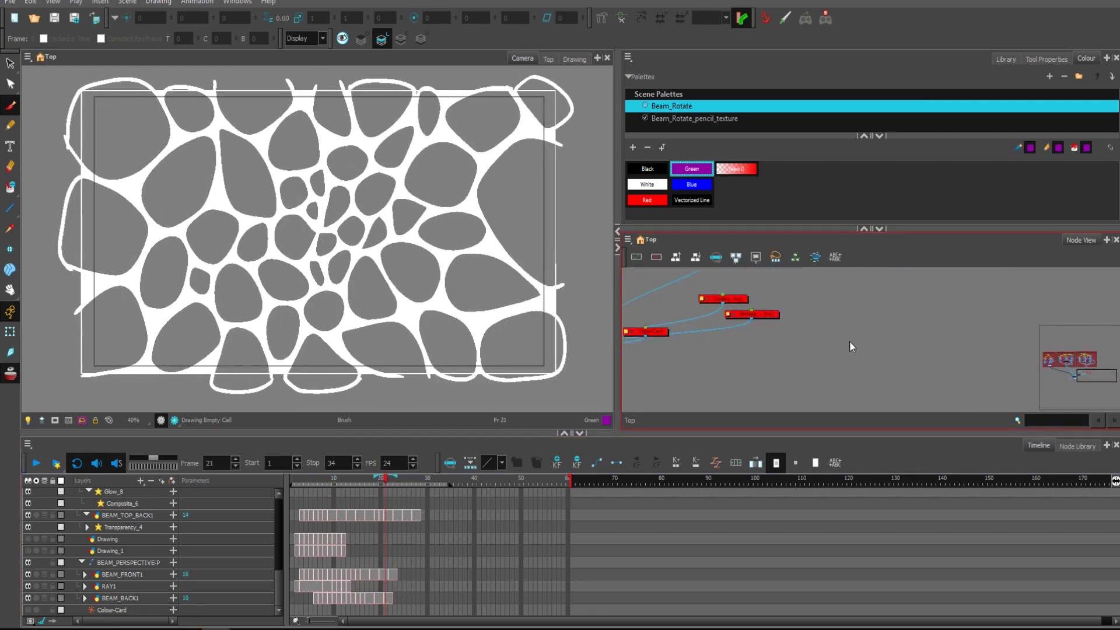
pyautogui.moveTo(736, 331); pyautogui.dragTo(888, 349)
pyautogui.click(896, 309)
pyautogui.hotkey('ctrl', 'r')
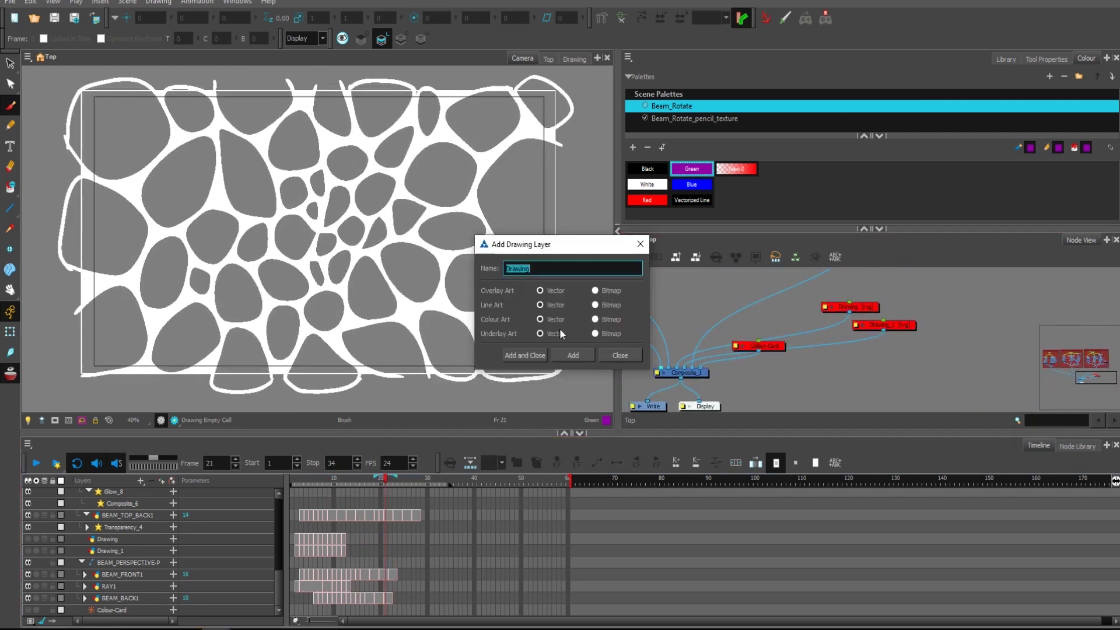
pyautogui.click(607, 354)
pyautogui.moveTo(795, 359); pyautogui.dragTo(673, 368)
# Step: Disable the FLAT group's composite node
pyautogui.moveTo(709, 309); pyautogui.dragTo(951, 344)
pyautogui.scroll(-3, 951, 344)
pyautogui.moveTo(715, 312); pyautogui.dragTo(746, 338)
pyautogui.moveTo(722, 361); pyautogui.dragTo(759, 325)
pyautogui.press('d')
# Step: Draw a small purple circle near the frame's centre on Drawing_2 at frame 3 and select it
pyautogui.moveTo(992, 391); pyautogui.dragTo(729, 308)
pyautogui.scroll(1, 873, 331)
pyautogui.scroll(1, 780, 317)
pyautogui.click(723, 306)
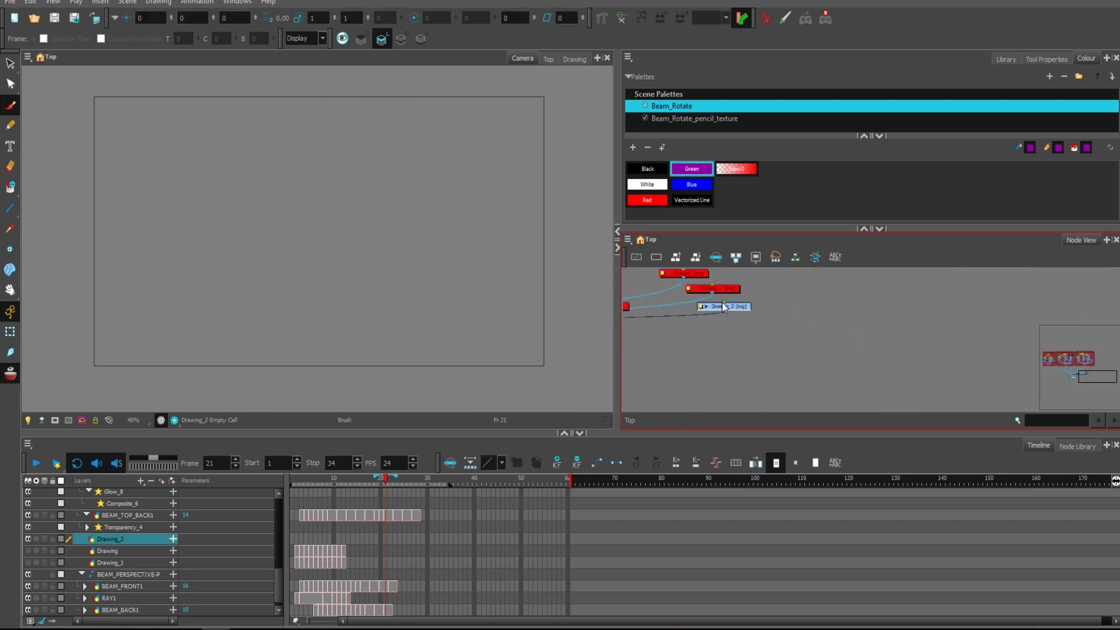
pyautogui.click(301, 479)
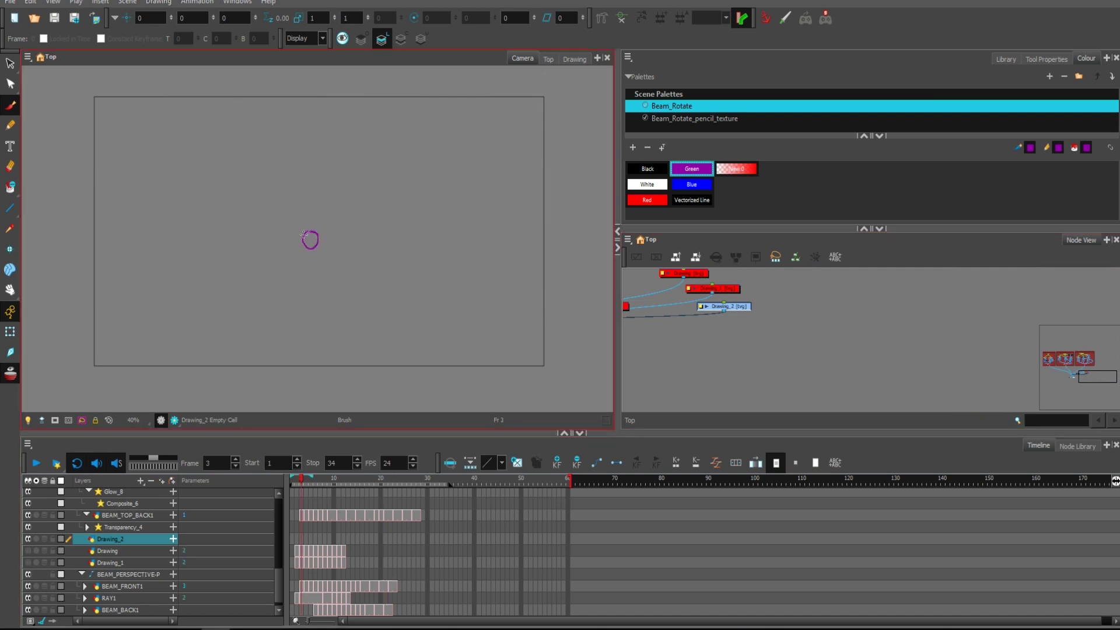
pyautogui.moveTo(302, 236); pyautogui.dragTo(313, 232)
pyautogui.press('2')
pyautogui.hotkey('alt', 's')
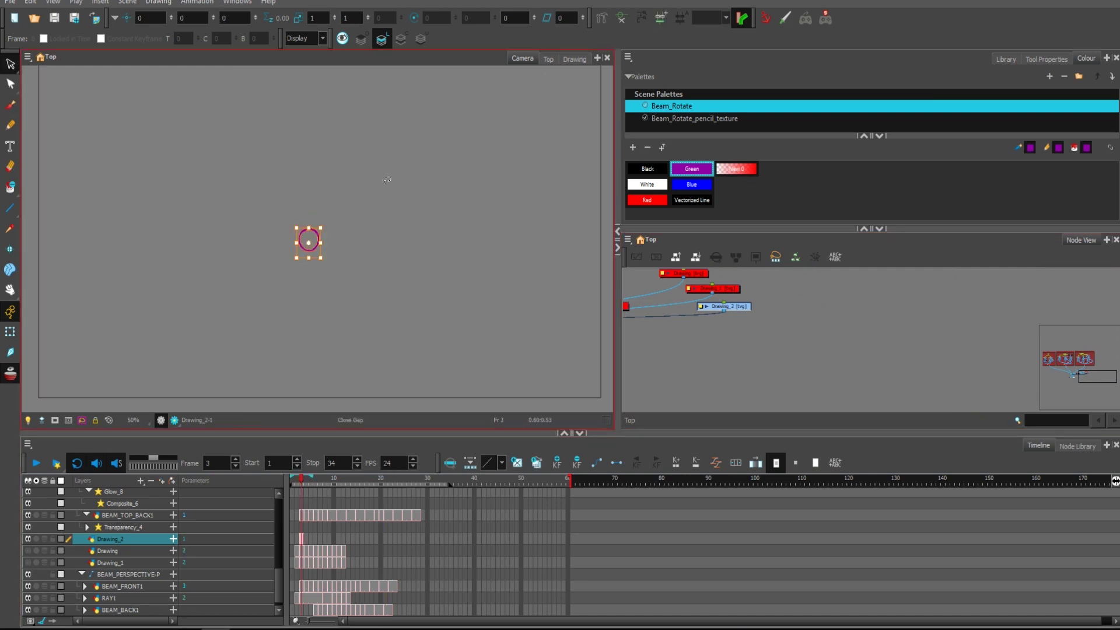
# Step: Paste the purple circle at frame 4 on Drawing_2, enlarge it around its centre and copy the result
pyautogui.press('.')
pyautogui.hotkey('ctrl', 'v')
pyautogui.moveTo(320, 228)
pyautogui.mouseDown()
pyautogui.moveTo(450, 160)
pyautogui.moveTo(418, 206)
pyautogui.mouseUp()
pyautogui.hotkey('ctrl', 'c')
# Step: Paste the circle at frame 5 and enlarge it until it extends past the camera frame
pyautogui.press('.')
pyautogui.hotkey('ctrl', 'v')
pyautogui.press('1')
pyautogui.press('1')
pyautogui.moveTo(397, 141); pyautogui.dragTo(499, 107)
pyautogui.hotkey('ctrl', 'a')
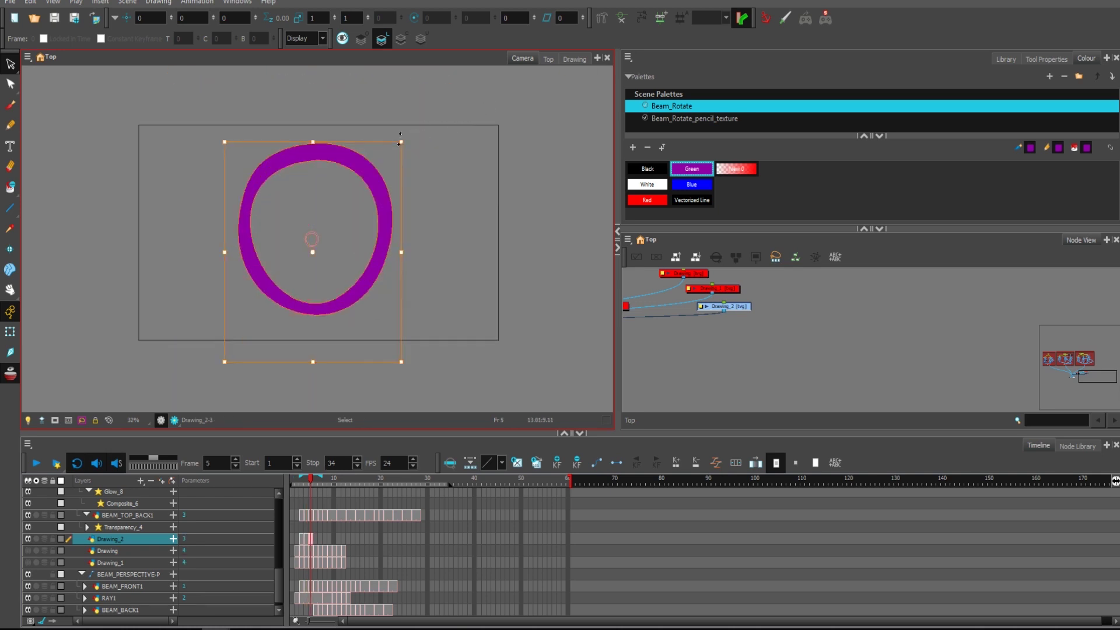
pyautogui.moveTo(401, 142); pyautogui.dragTo(489, 168)
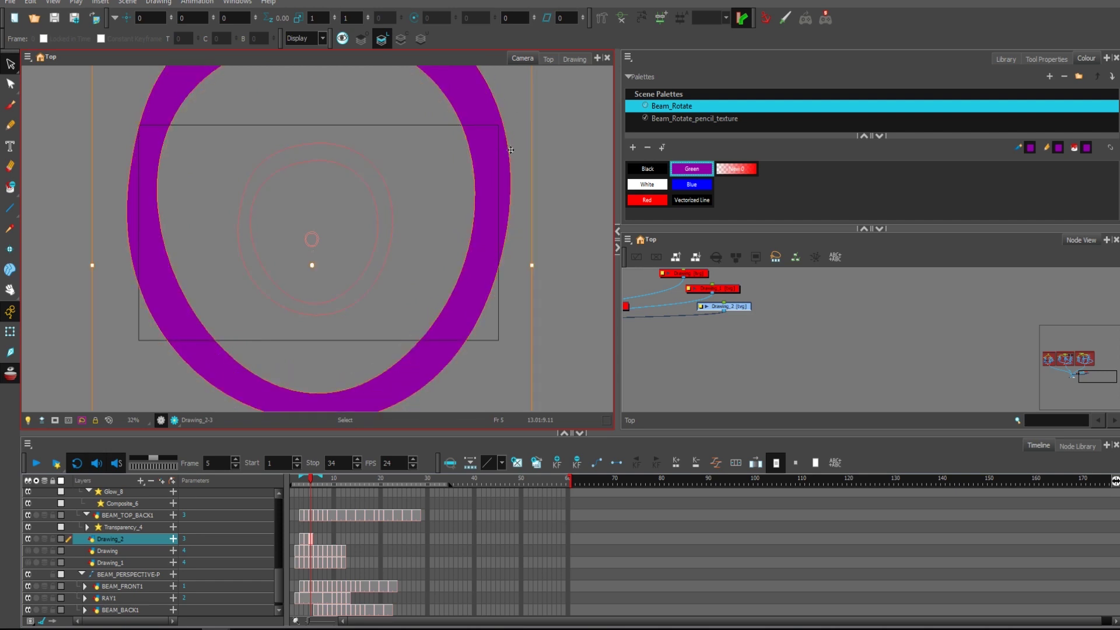
# Step: Paste the ring at frame 6 and enlarge it until it lies almost entirely outside the camera frame
pyautogui.press('.')
pyautogui.hotkey('ctrl', 'v')
pyautogui.press('1')
pyautogui.click(506, 76)
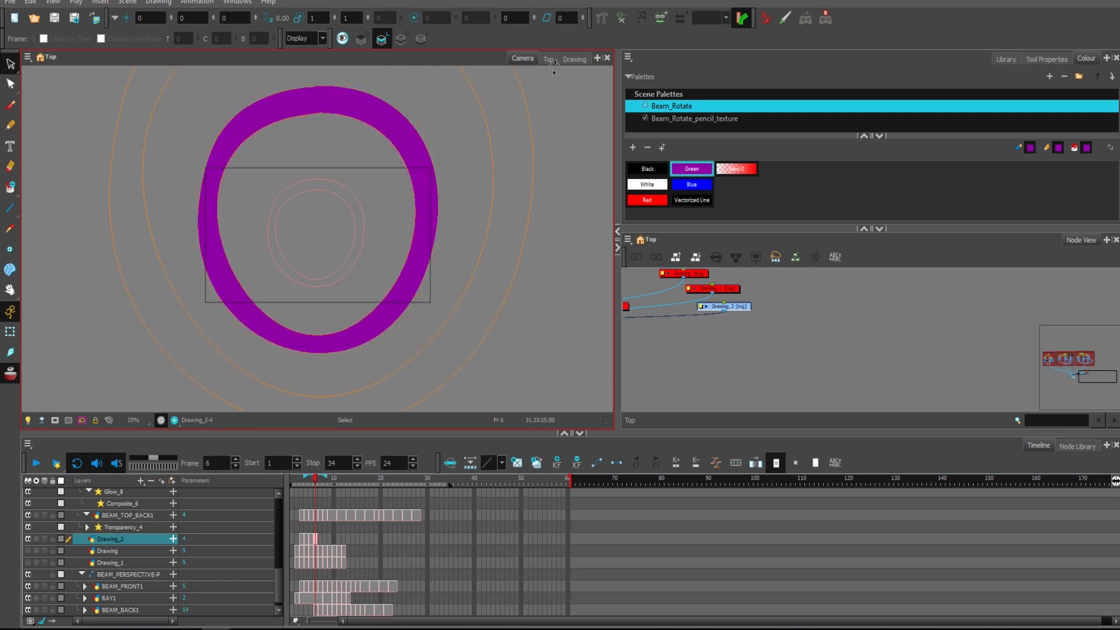
pyautogui.moveTo(556, 66); pyautogui.dragTo(555, 65)
pyautogui.moveTo(519, 153); pyautogui.dragTo(515, 175)
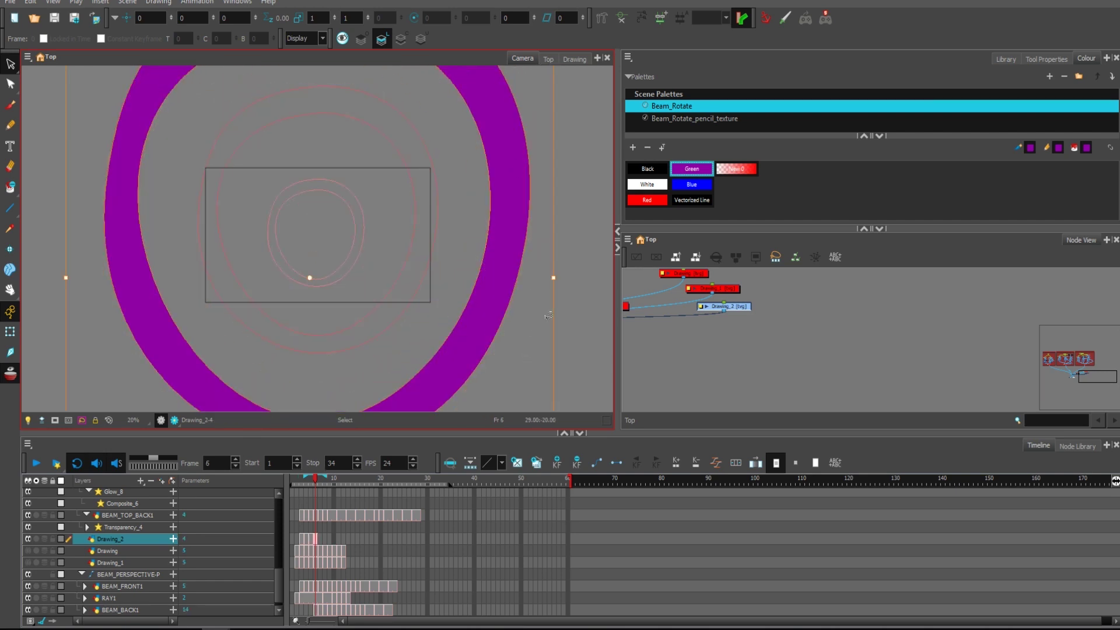
pyautogui.hotkey('alt', 'b')
pyautogui.press('2')
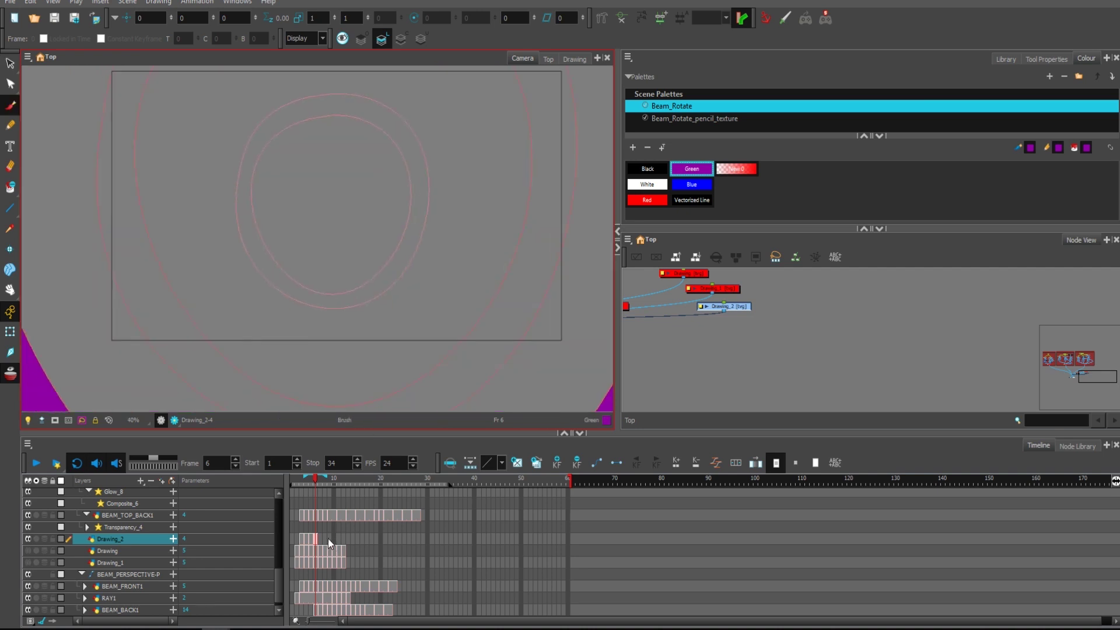
# Step: Extend the large ring's exposure on Drawing_2 to frame 8 and create separate drawings at frames 10 to 15
pyautogui.click(327, 539)
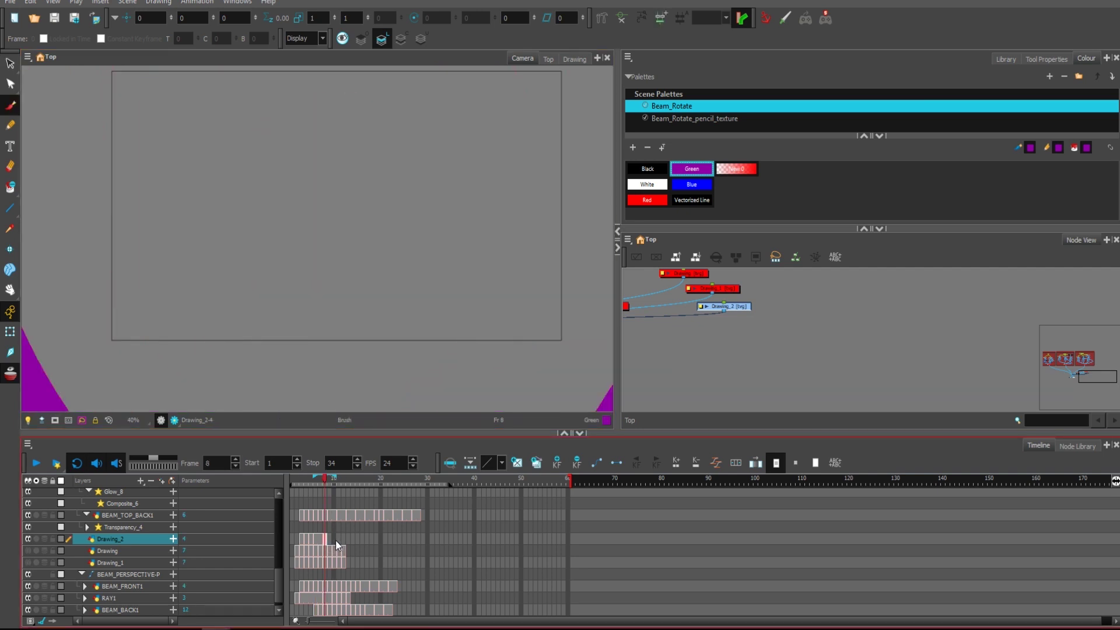
pyautogui.click(334, 540)
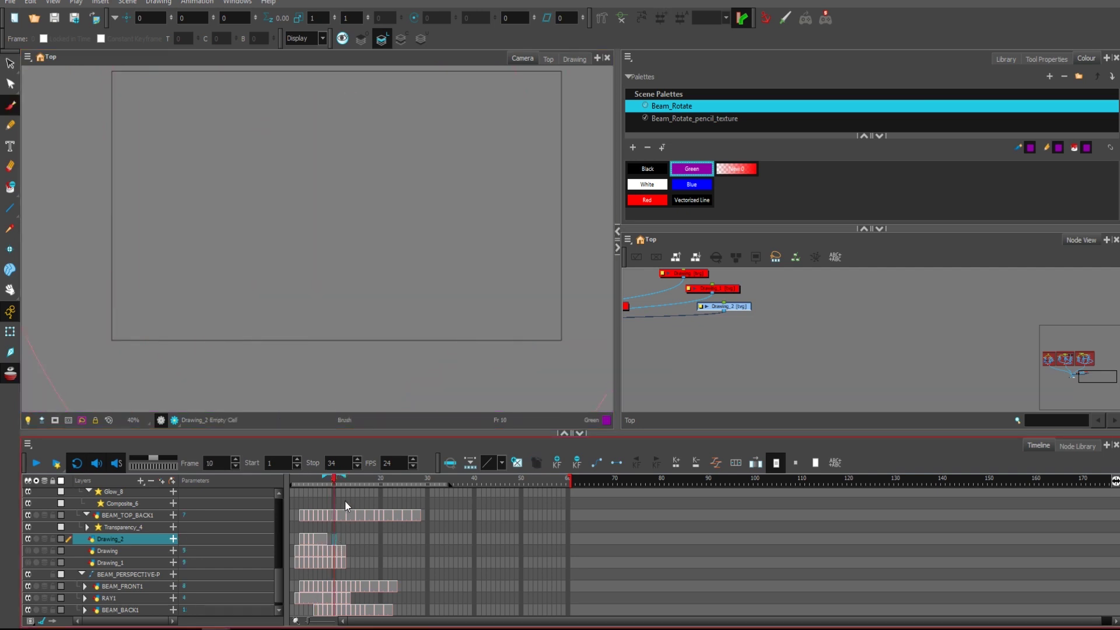
pyautogui.press('F5')
pyautogui.click(335, 543)
pyautogui.hotkey('alt', 'shift', 'd')
pyautogui.click(339, 542)
pyautogui.hotkey('alt', 'shift', 'd')
pyautogui.click(345, 541)
pyautogui.hotkey('alt', 'shift', 'd')
pyautogui.click(349, 541)
pyautogui.hotkey('alt', 'shift', 'd')
pyautogui.click(356, 538)
pyautogui.hotkey('alt', 'shift', 'd')
pyautogui.click(353, 539)
pyautogui.hotkey('alt', 'shift', 'd')
# Step: Mark the camera frame's centre with a tiny brush dot at frame 10, undoing the stray stroke
pyautogui.click(335, 540)
pyautogui.press('2')
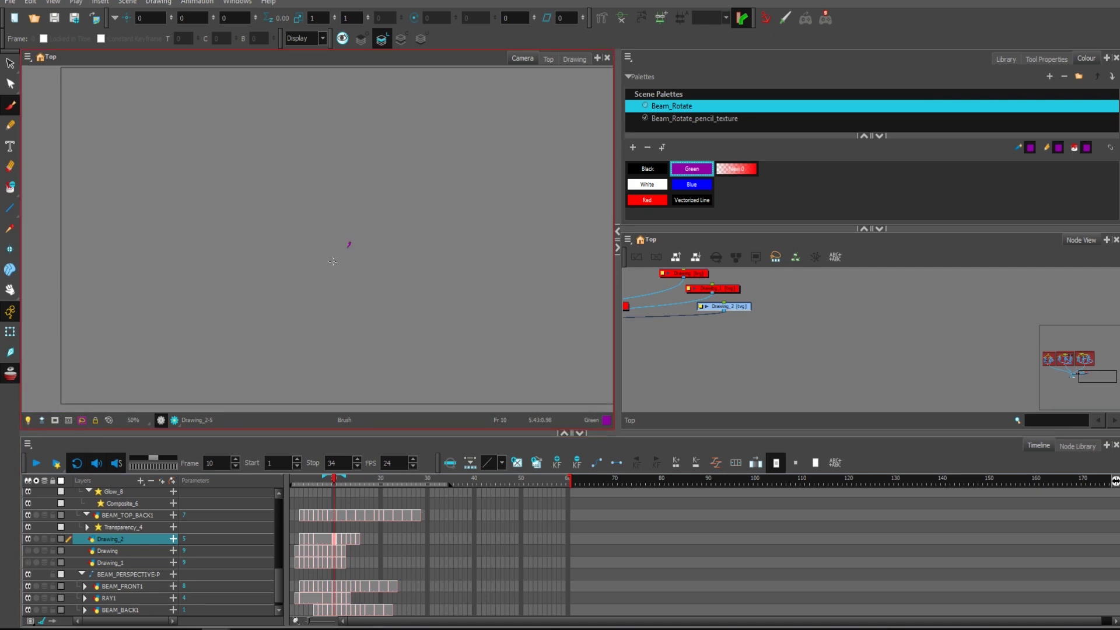
pyautogui.press('1')
pyautogui.press('2')
pyautogui.press('2')
pyautogui.press('2')
pyautogui.hotkey('ctrl', 'z')
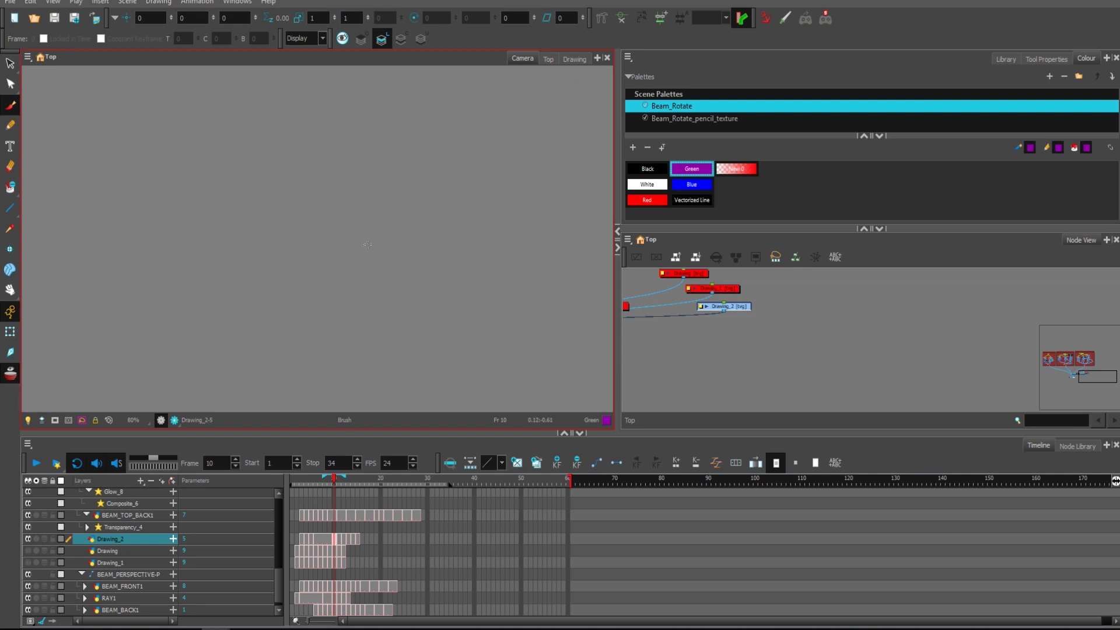
pyautogui.press('1')
pyautogui.press('1')
pyautogui.press('1')
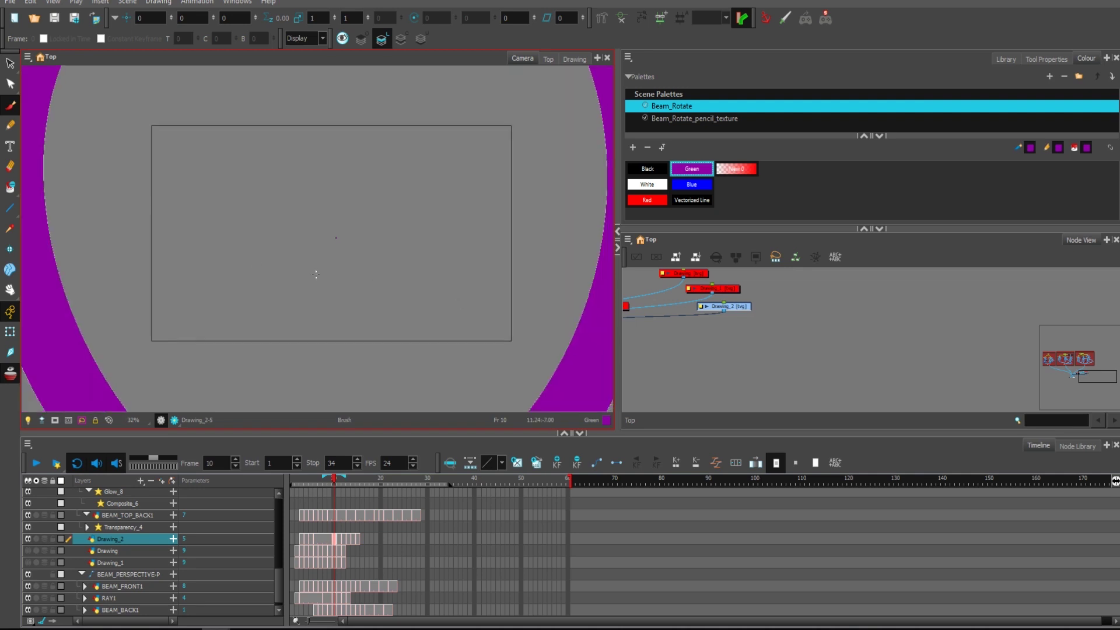
# Step: Choose the Ellipse tool, add another vector drawing layer for guides and connect it to the bottom composite node
pyautogui.click(18, 212)
pyautogui.click(53, 220)
pyautogui.click(18, 212)
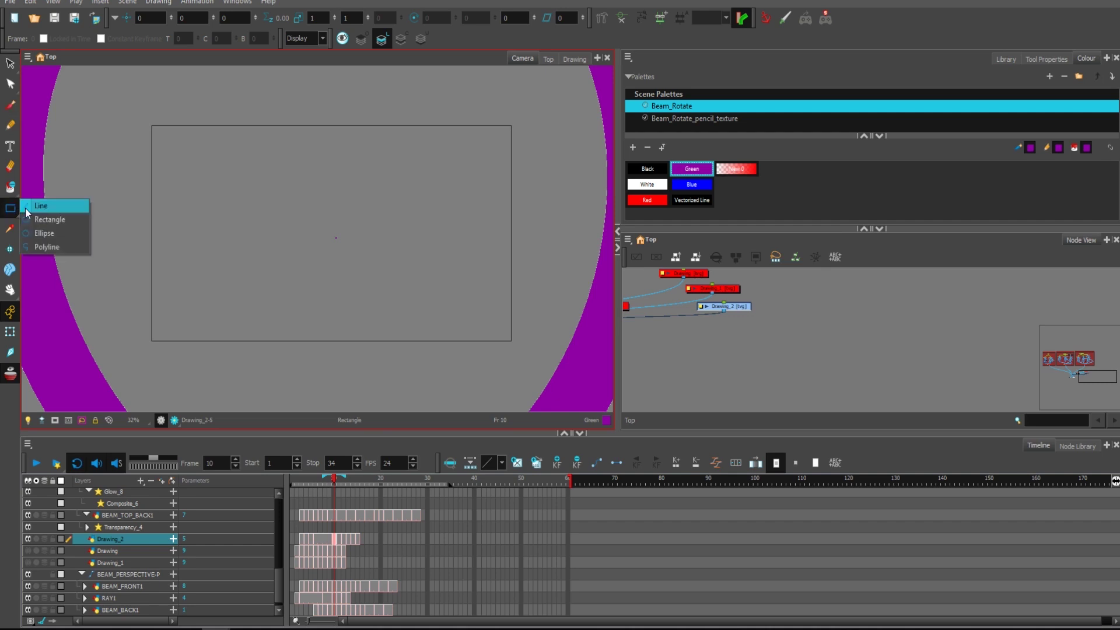
pyautogui.click(44, 233)
pyautogui.hotkey('ctrl', 'r')
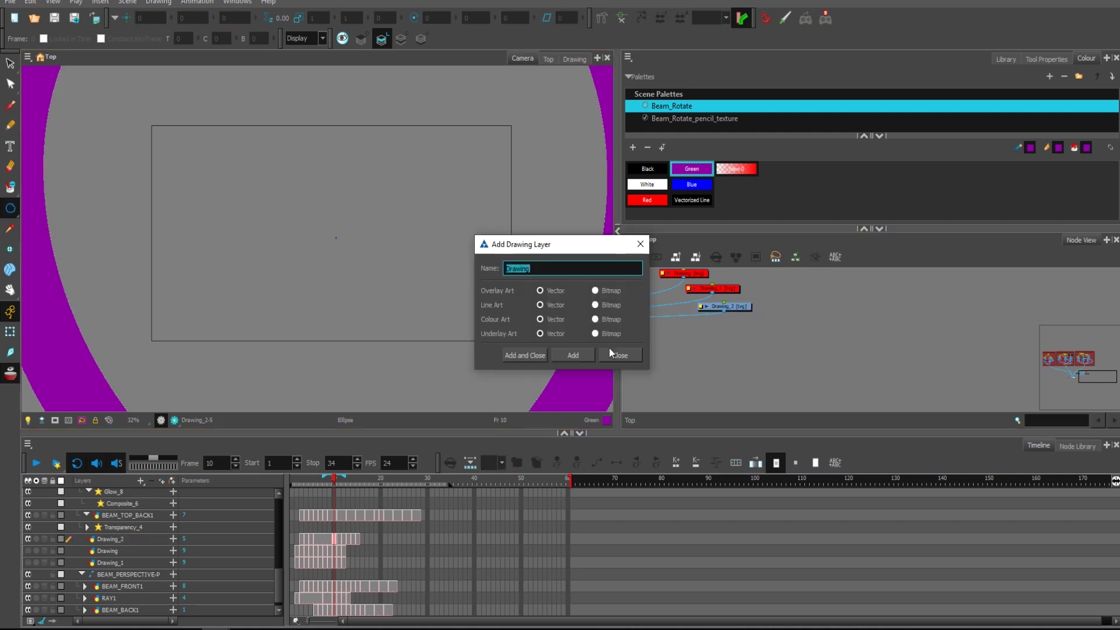
pyautogui.click(594, 354)
pyautogui.click(638, 353)
pyautogui.moveTo(899, 342); pyautogui.dragTo(831, 338)
pyautogui.moveTo(733, 331); pyautogui.dragTo(950, 341)
pyautogui.moveTo(945, 337); pyautogui.dragTo(776, 333)
# Step: Draw four concentric guide circles around the centre dot by duplicating and scaling one circle on the new layer
pyautogui.moveTo(336, 238)
pyautogui.mouseDown()
pyautogui.moveTo(372, 278)
pyautogui.moveTo(361, 266)
pyautogui.mouseUp()
pyautogui.hotkey('alt', 's')
pyautogui.hotkey('ctrl', 'a')
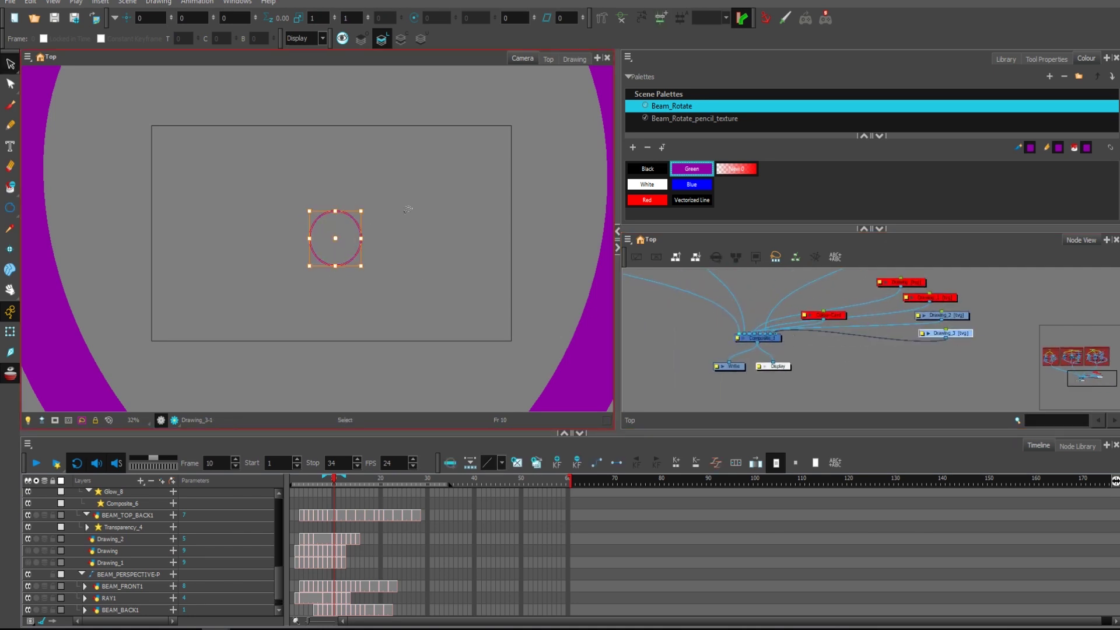
pyautogui.moveTo(361, 211); pyautogui.dragTo(528, 69)
pyautogui.hotkey('ctrl', 'd')
pyautogui.press('Up')
pyautogui.press('Left')
# Step: Extend the guide circles' exposure to frame 30 and return to Drawing_2 at frame 10
pyautogui.click(960, 314)
pyautogui.moveTo(953, 335); pyautogui.dragTo(951, 312)
pyautogui.click(428, 482)
pyautogui.press('F5')
pyautogui.moveTo(344, 482); pyautogui.dragTo(335, 484)
pyautogui.hotkey('alt', 'b')
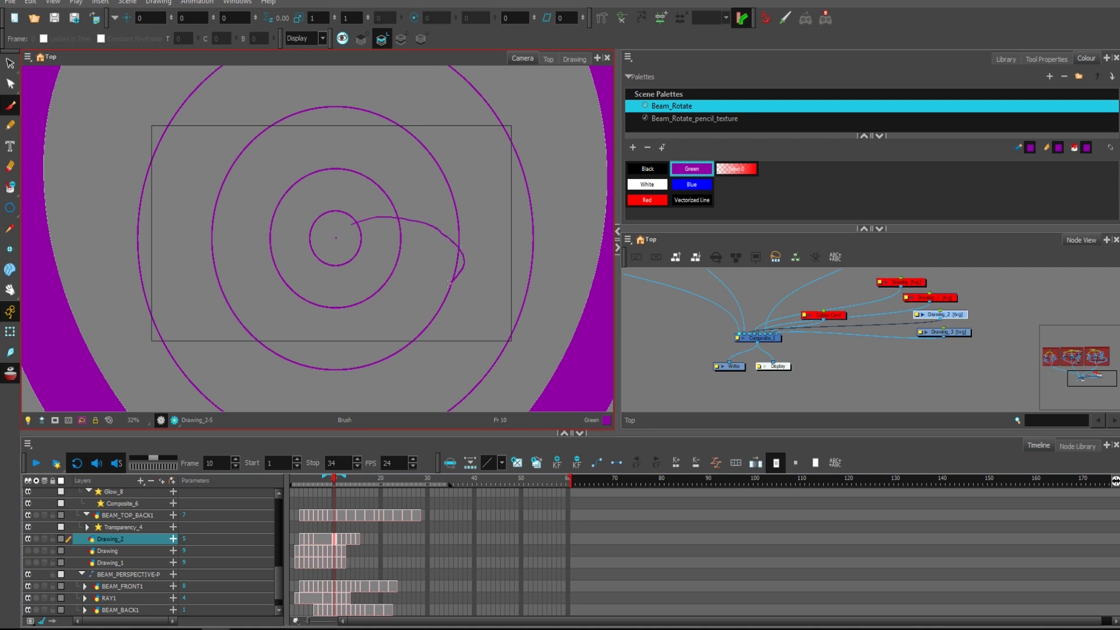
pyautogui.moveTo(456, 321); pyautogui.dragTo(443, 287)
pyautogui.hotkey('alt', 's')
pyautogui.hotkey('ctrl', 'a')
pyautogui.press('Delete')
# Step: Brush a narrow ellipse beside the innermost circle at frame 10 and a larger one farther up-right at frame 11
pyautogui.hotkey('alt', 'b')
pyautogui.press('2')
pyautogui.press('2')
pyautogui.moveTo(430, 208); pyautogui.dragTo(426, 237)
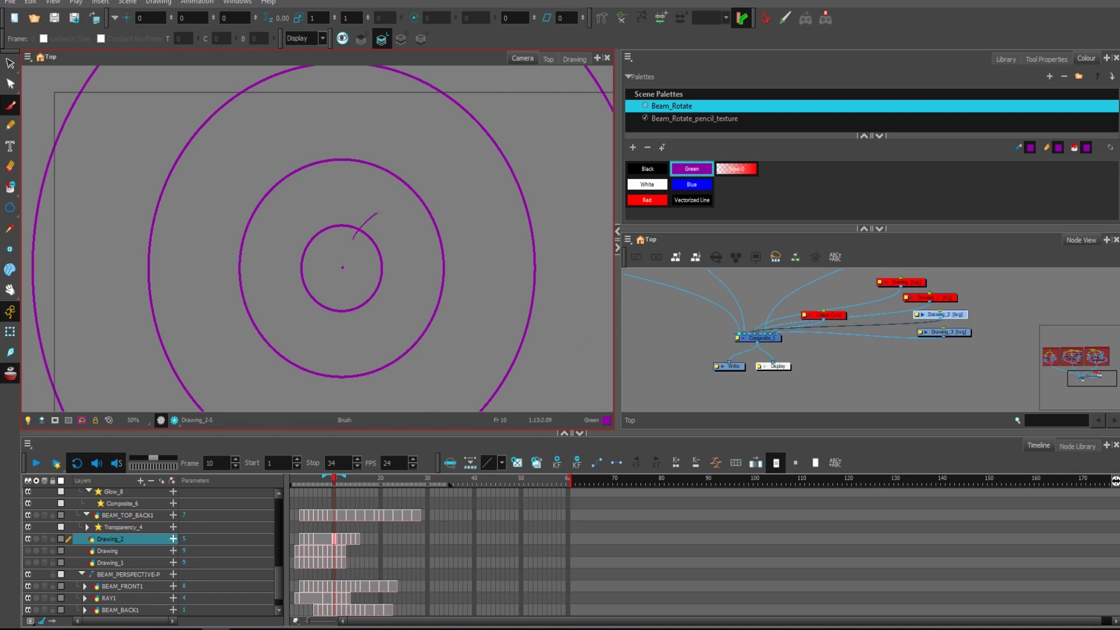
pyautogui.press('.')
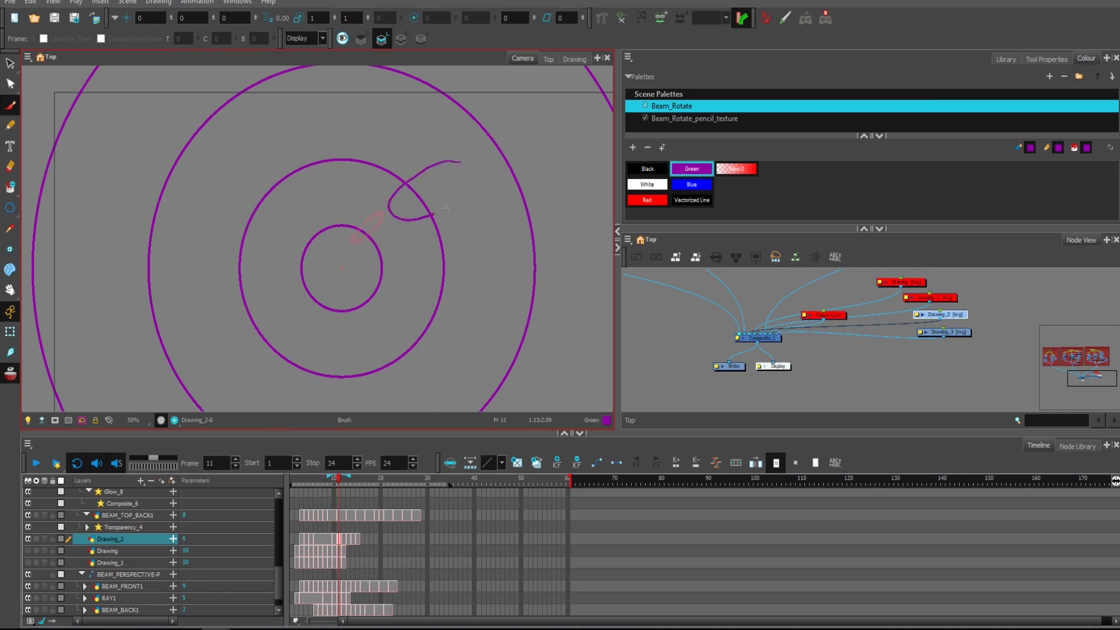
pyautogui.moveTo(470, 187); pyautogui.dragTo(422, 174)
pyautogui.moveTo(348, 137)
pyautogui.mouseDown()
pyautogui.moveTo(455, 131)
pyautogui.moveTo(536, 188)
pyautogui.moveTo(572, 270)
pyautogui.mouseUp()
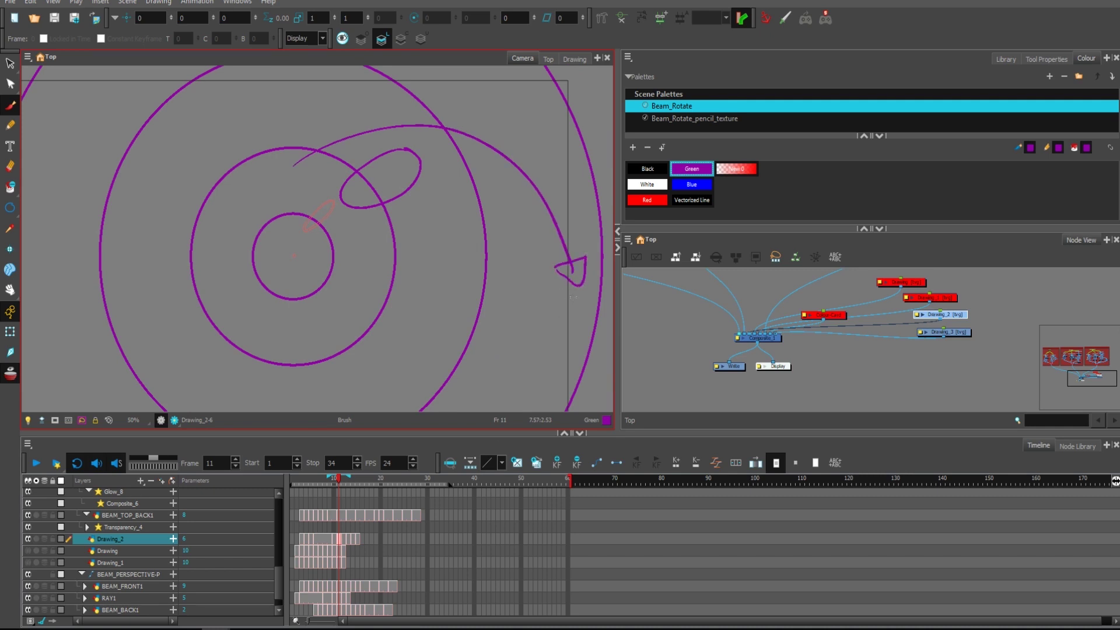
pyautogui.hotkey('ctrl', 'z')
# Step: Continue the upper-right trail on frames 12 to 15 with rounder, larger ellipses curving clockwise around the third guide circle
pyautogui.press('.')
pyautogui.moveTo(476, 144)
pyautogui.mouseDown()
pyautogui.moveTo(411, 153)
pyautogui.moveTo(455, 210)
pyautogui.moveTo(488, 180)
pyautogui.moveTo(472, 140)
pyautogui.moveTo(432, 155)
pyautogui.moveTo(436, 216)
pyautogui.mouseUp()
pyautogui.press('.')
pyautogui.press('.')
pyautogui.moveTo(505, 153)
pyautogui.mouseDown()
pyautogui.moveTo(458, 144)
pyautogui.moveTo(431, 230)
pyautogui.moveTo(525, 201)
pyautogui.moveTo(492, 150)
pyautogui.moveTo(444, 267)
pyautogui.moveTo(538, 180)
pyautogui.moveTo(528, 155)
pyautogui.mouseUp()
pyautogui.press('.')
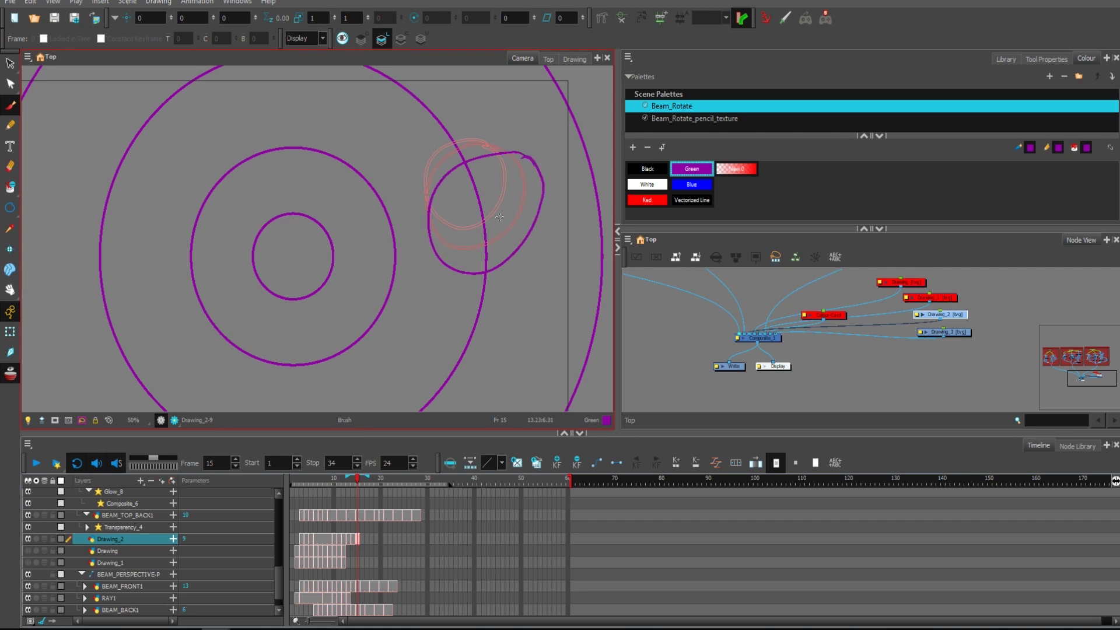
pyautogui.moveTo(485, 267); pyautogui.dragTo(531, 248)
# Step: Draw a second trail of growing ellipses from the centre toward the lower left, starting at frame 10
pyautogui.press(',')
pyautogui.press(',')
pyautogui.press(',')
pyautogui.press(',')
pyautogui.press(',')
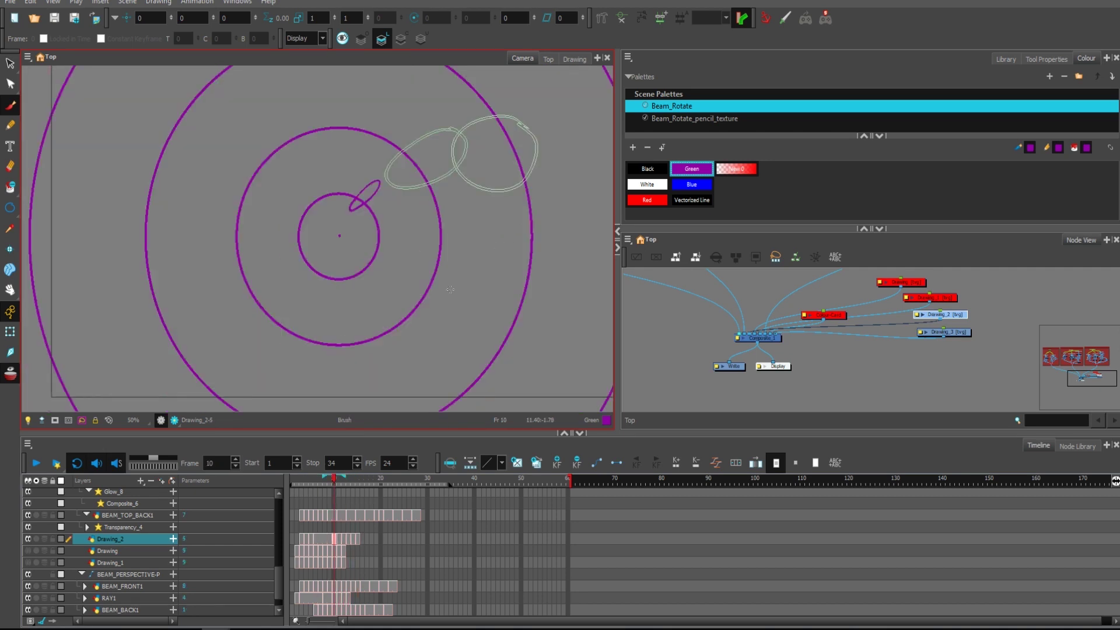
pyautogui.moveTo(447, 288); pyautogui.dragTo(550, 258)
pyautogui.press('.')
pyautogui.press('.')
pyautogui.press('.')
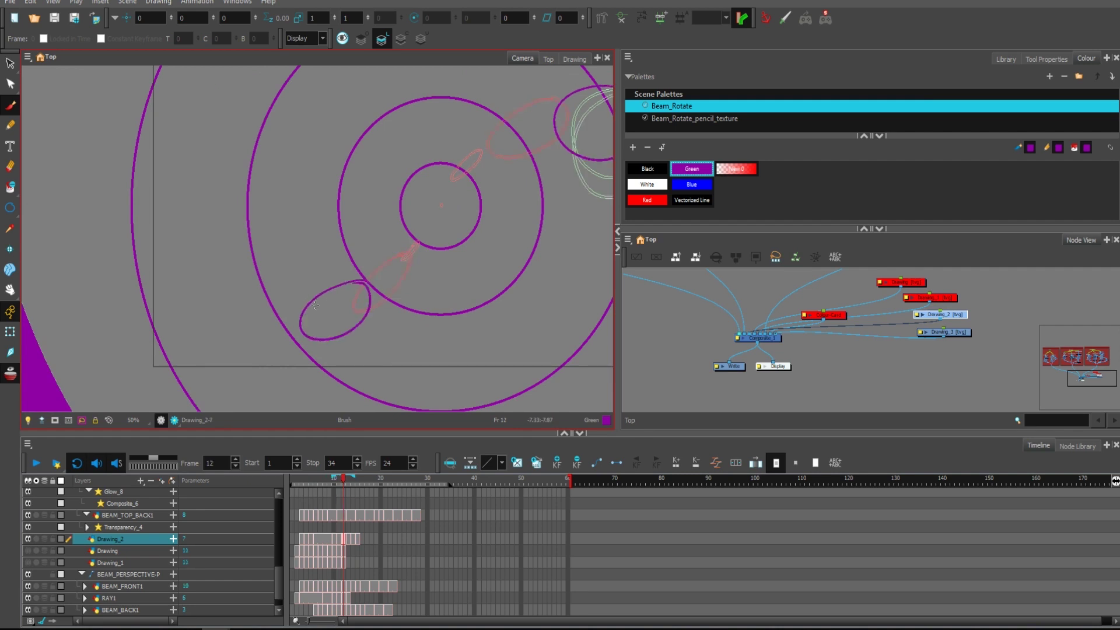
pyautogui.press('.')
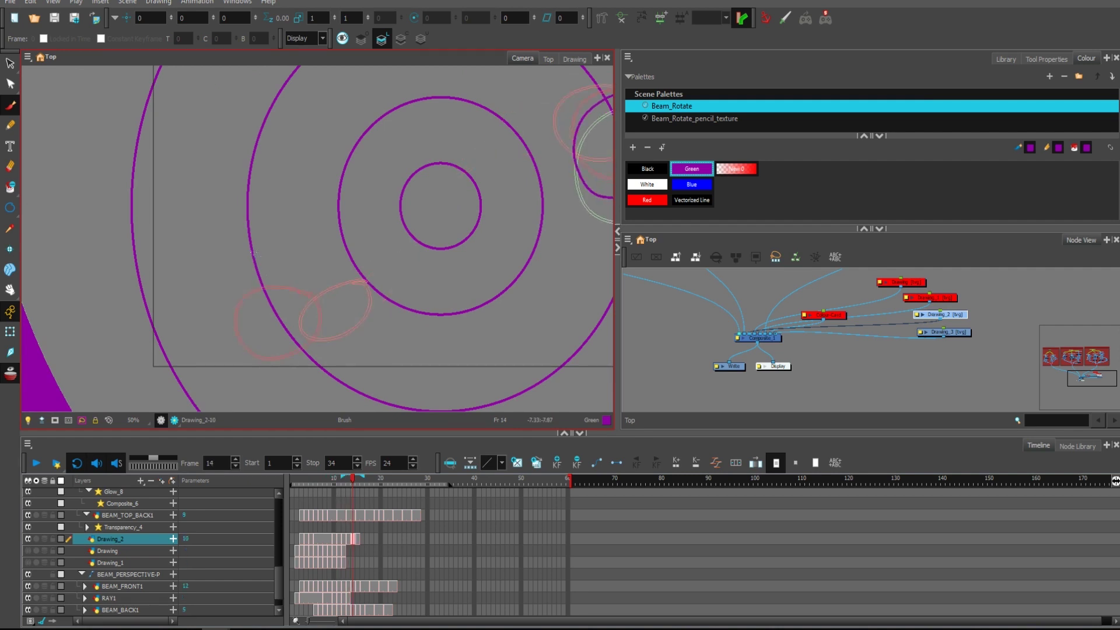
# Step: Finish the lower-left trail with larger rounded ellipses curving upward at frames 14 and 15
pyautogui.moveTo(246, 250)
pyautogui.mouseDown()
pyautogui.moveTo(203, 314)
pyautogui.moveTo(276, 300)
pyautogui.moveTo(249, 238)
pyautogui.moveTo(210, 313)
pyautogui.moveTo(281, 341)
pyautogui.moveTo(296, 275)
pyautogui.moveTo(270, 227)
pyautogui.moveTo(213, 249)
pyautogui.moveTo(218, 324)
pyautogui.moveTo(295, 283)
pyautogui.moveTo(220, 238)
pyautogui.mouseUp()
pyautogui.hotkey('ctrl', 'z')
pyautogui.press('.')
pyautogui.press('1')
pyautogui.press('1')
pyautogui.press('1')
pyautogui.press('2')
pyautogui.moveTo(540, 237)
pyautogui.mouseDown()
pyautogui.moveTo(485, 260)
pyautogui.moveTo(520, 273)
pyautogui.mouseUp()
# Step: Draw a large ellipse near the camera frame's upper-right corner at frame 15 as the outer end of a third trail
pyautogui.press('2')
pyautogui.press('2')
pyautogui.press('1')
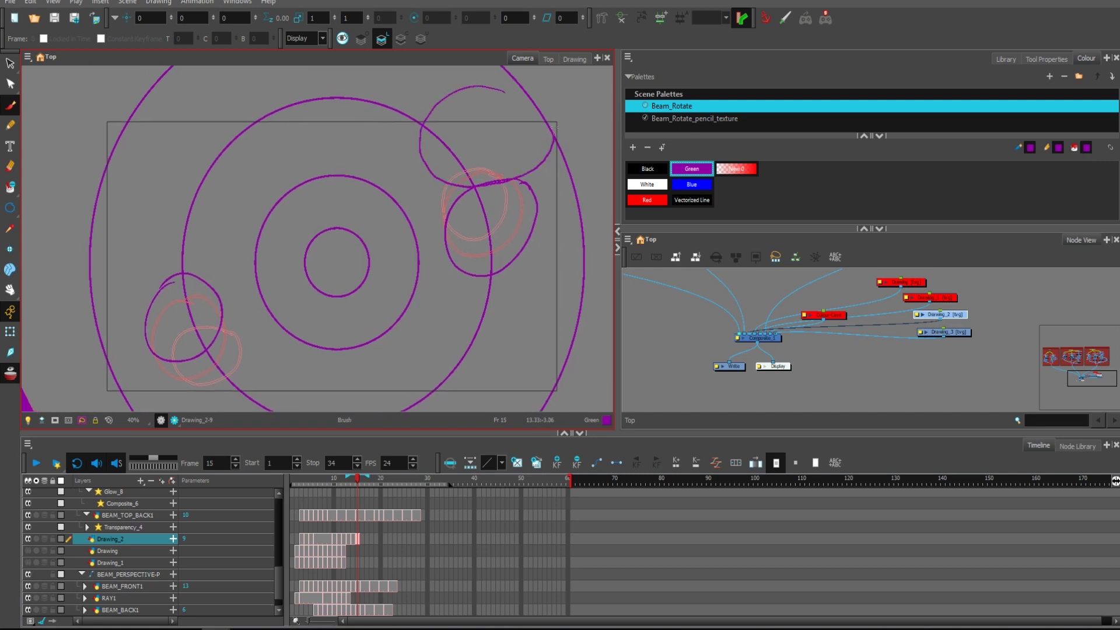
pyautogui.moveTo(458, 101); pyautogui.dragTo(504, 88)
pyautogui.press(',')
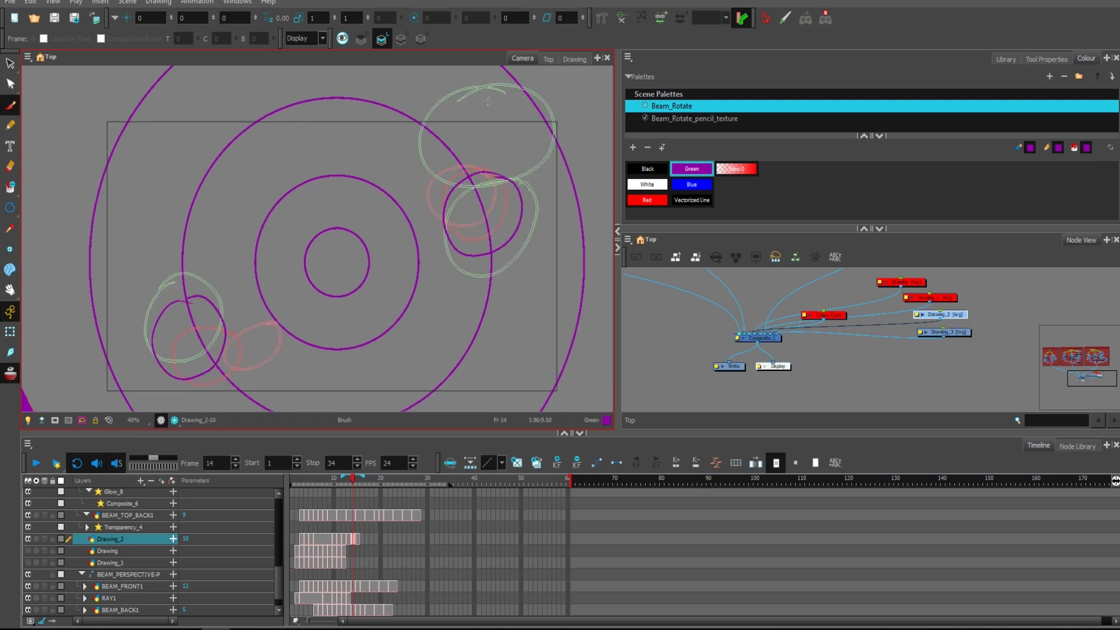
# Step: Work backward from frame 14 to frame 10, drawing progressively smaller ellipses that curve back toward the centre
pyautogui.moveTo(399, 147)
pyautogui.mouseDown()
pyautogui.moveTo(504, 143)
pyautogui.moveTo(493, 90)
pyautogui.moveTo(358, 134)
pyautogui.moveTo(432, 90)
pyautogui.mouseUp()
pyautogui.press(',')
pyautogui.press(',')
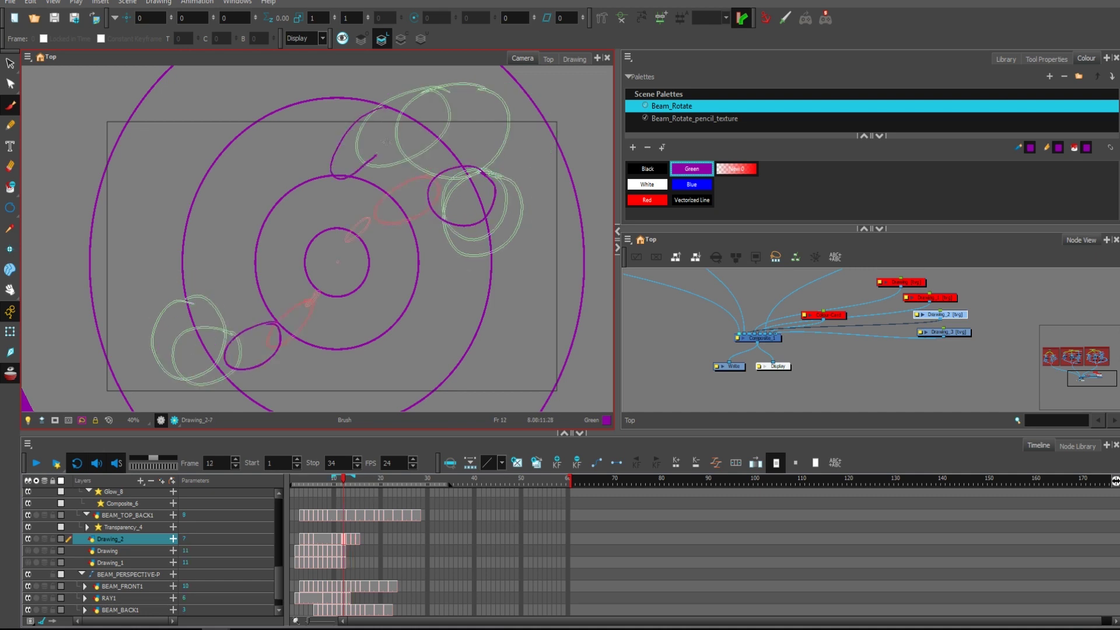
pyautogui.press(',')
pyautogui.moveTo(385, 144)
pyautogui.mouseDown()
pyautogui.moveTo(360, 123)
pyautogui.moveTo(346, 184)
pyautogui.moveTo(331, 163)
pyautogui.mouseUp()
pyautogui.press(',')
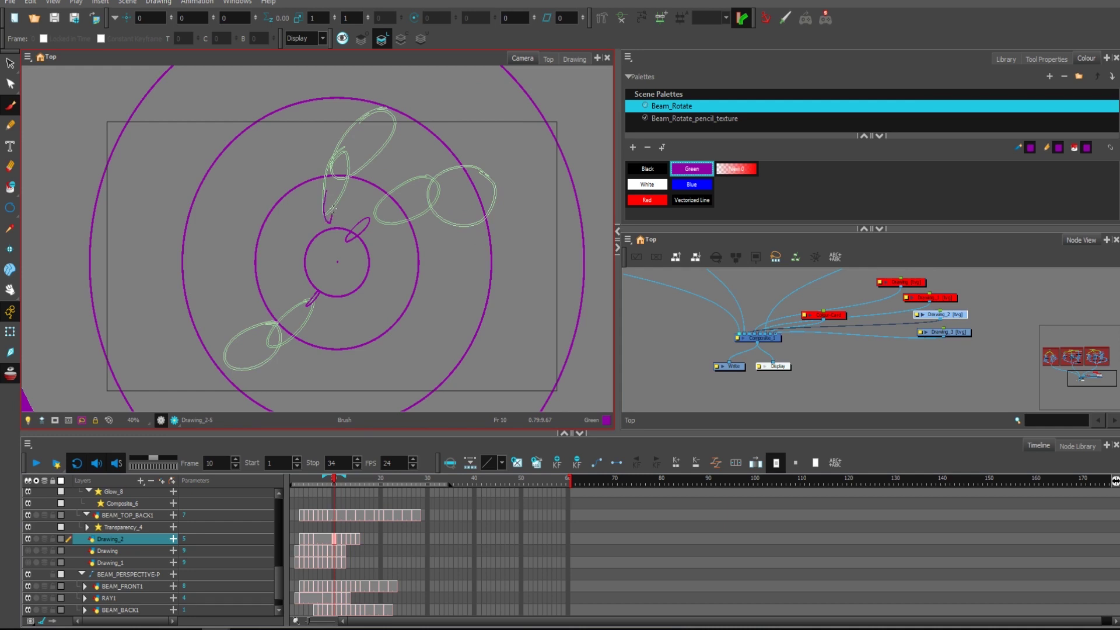
# Step: Review the three ellipse trails frame by frame and play the animation with the stop frame set to 14
pyautogui.press(',')
pyautogui.press(',')
pyautogui.press(',')
pyautogui.press(',')
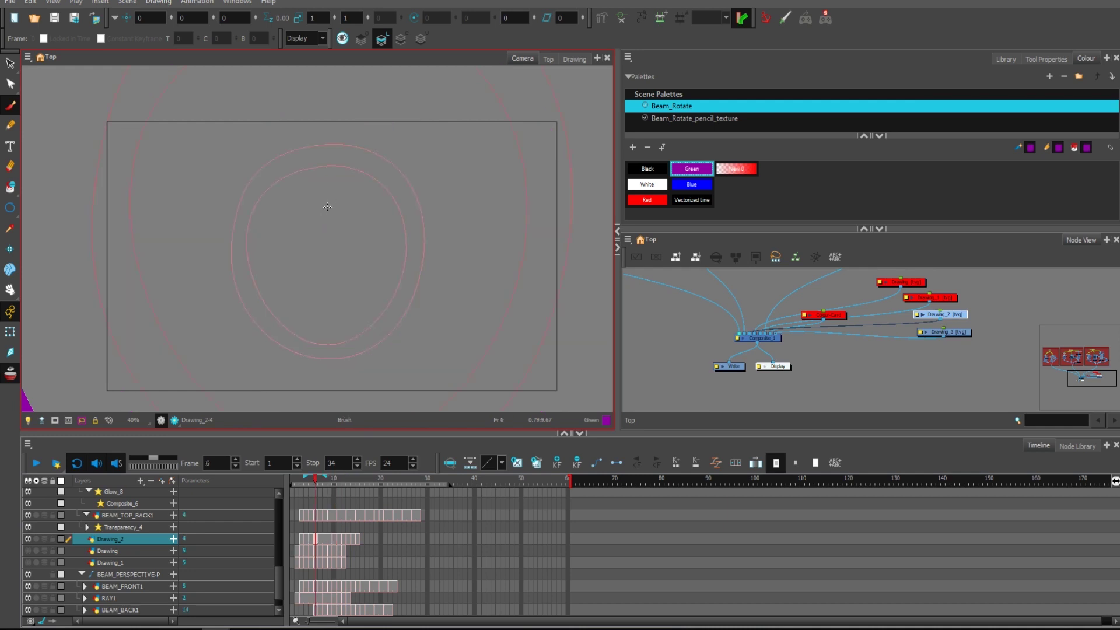
pyautogui.press('.')
pyautogui.press('.')
pyautogui.press('.')
pyautogui.press('.')
pyautogui.press('.')
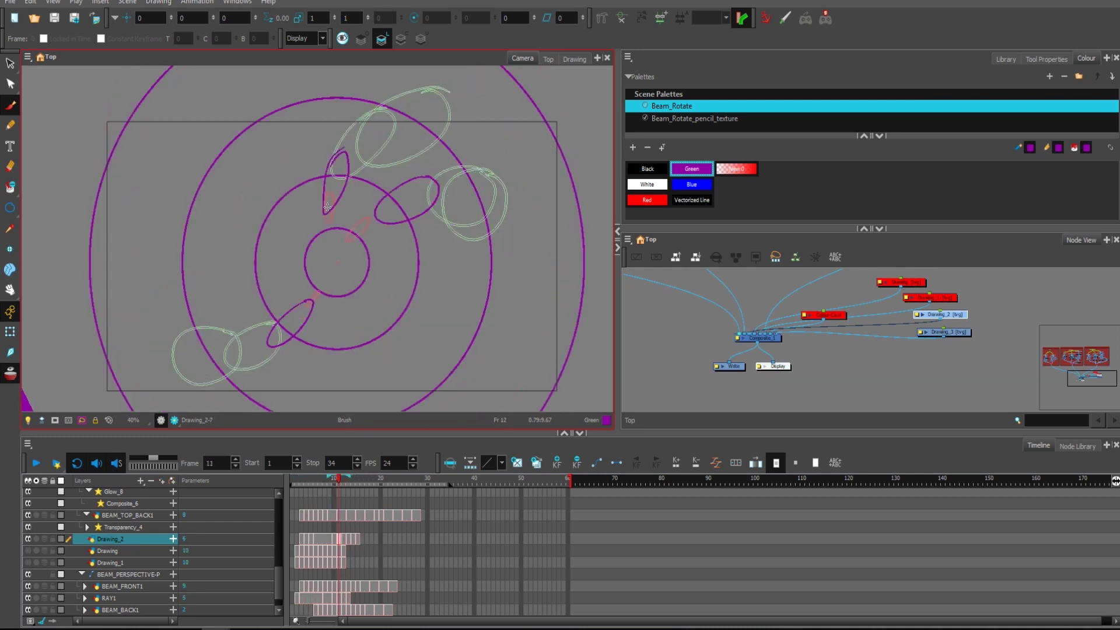
pyautogui.press('.')
pyautogui.press('.')
pyautogui.press('.')
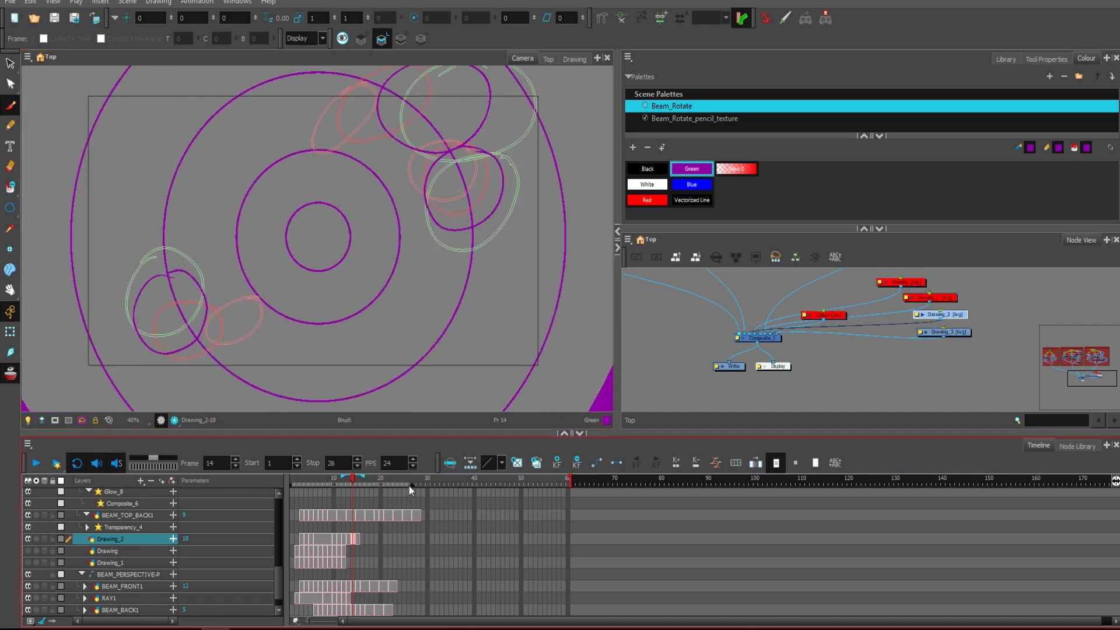
pyautogui.click(36, 463)
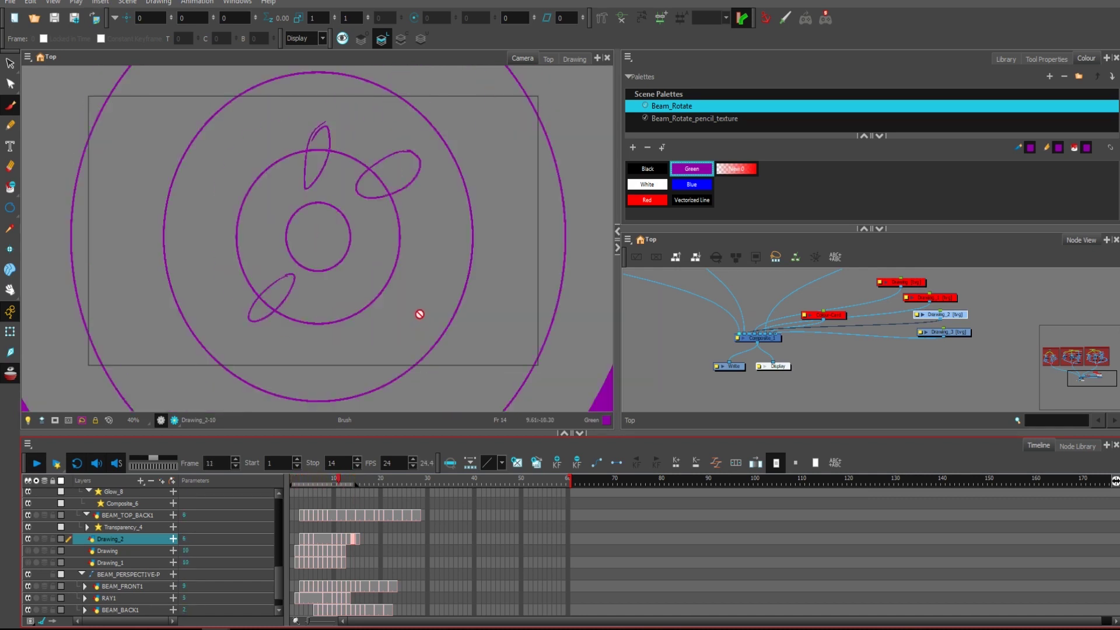
# Step: Disable the demonstration drawing nodes and enable the FLAT group's composite node
pyautogui.moveTo(759, 316); pyautogui.dragTo(775, 335)
pyautogui.moveTo(994, 316); pyautogui.dragTo(957, 352)
pyautogui.press('d')
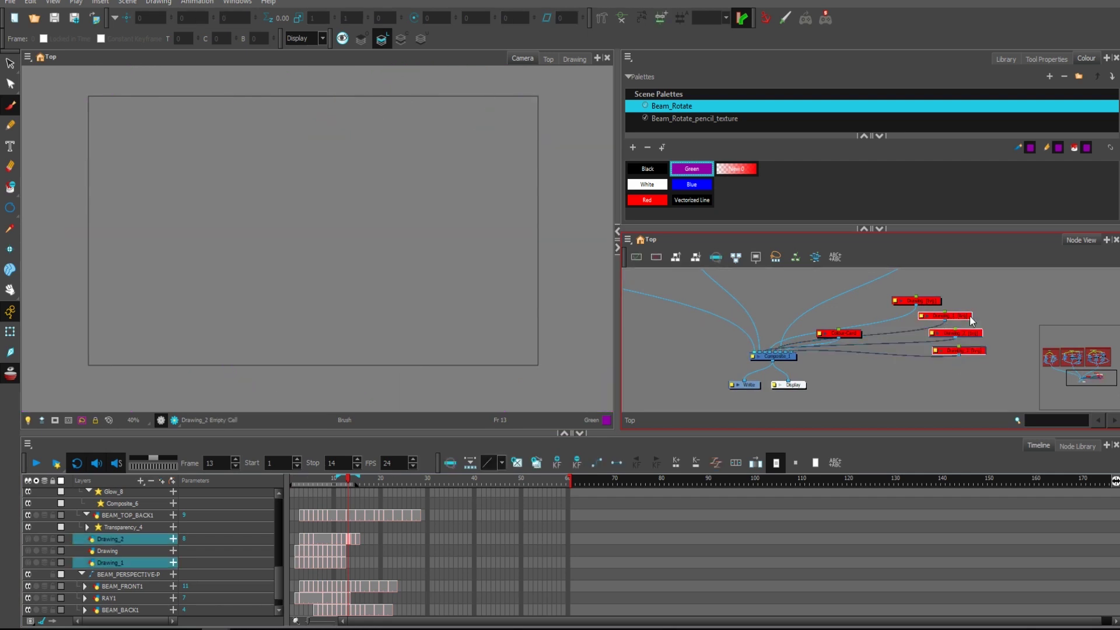
pyautogui.moveTo(729, 280); pyautogui.dragTo(872, 349)
pyautogui.scroll(-3, 770, 347)
pyautogui.moveTo(672, 344); pyautogui.dragTo(711, 310)
pyautogui.press('a')
pyautogui.click(713, 360)
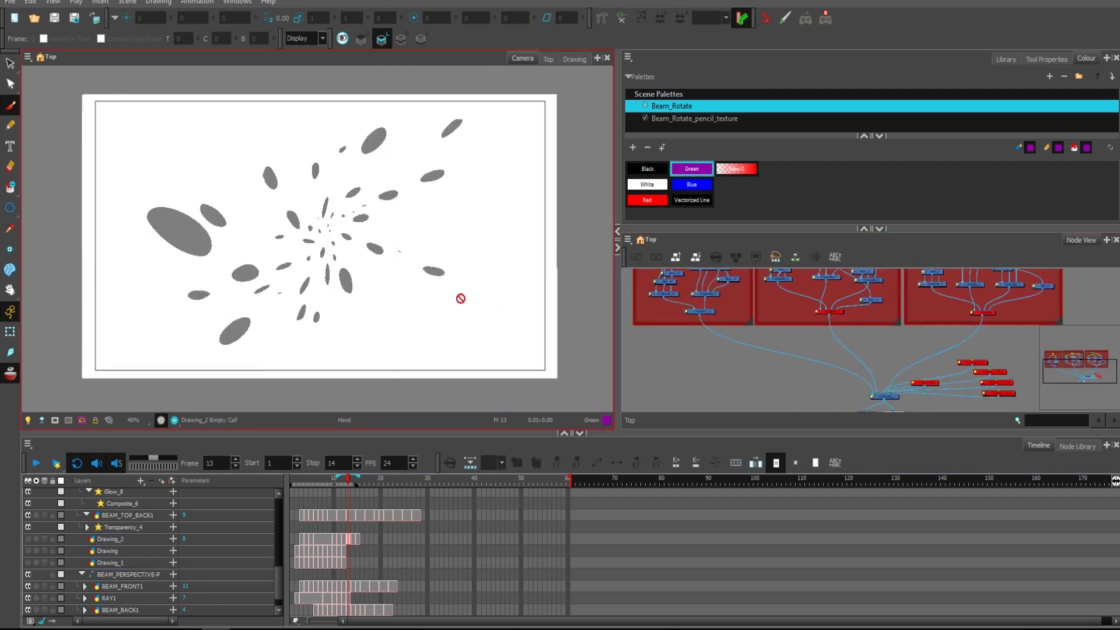
# Step: Play the finished flat beam animation with the stop frame set to 30
pyautogui.click(34, 464)
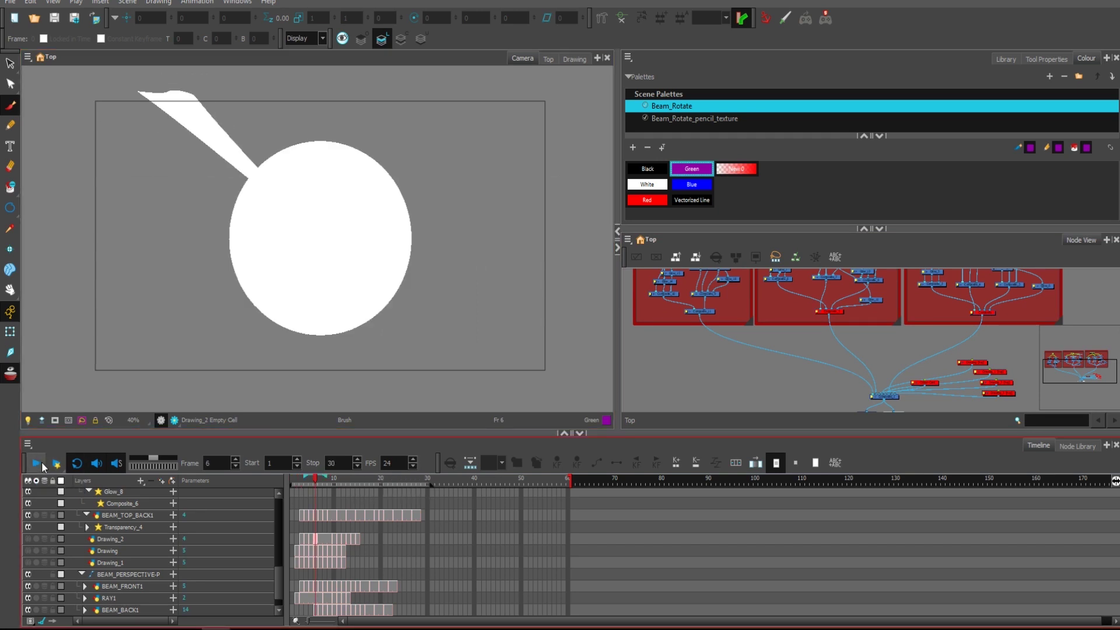
pyautogui.click(42, 464)
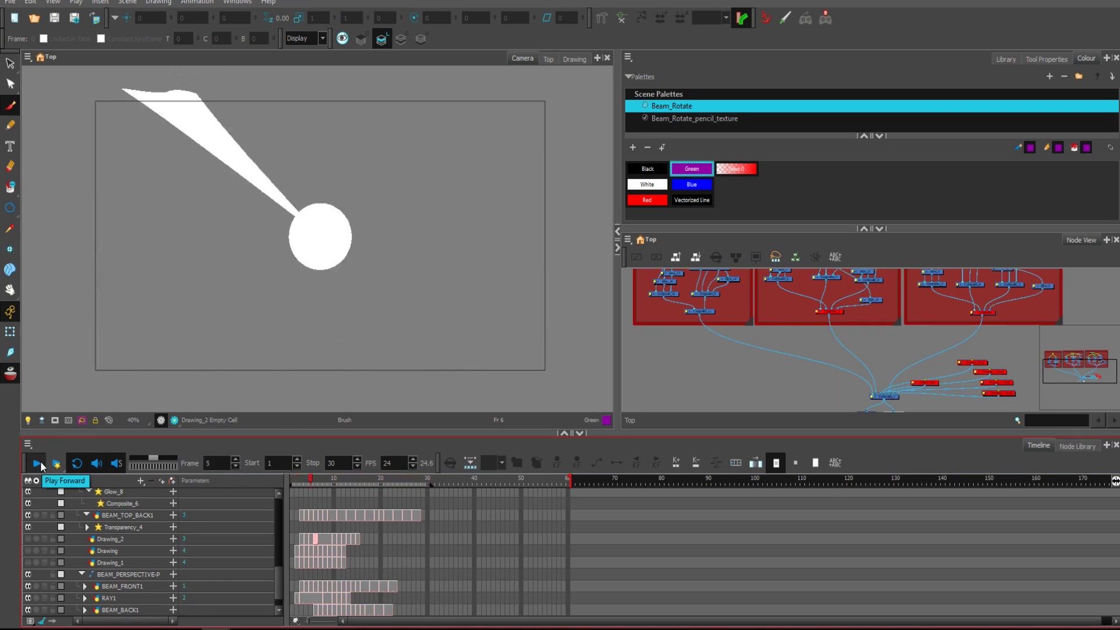
pyautogui.click(41, 466)
# Step: Examine the node structure of the BEAM FLAT group and check the layer properties of its Glow_15 node
pyautogui.moveTo(698, 352); pyautogui.dragTo(778, 403)
pyautogui.scroll(1, 779, 402)
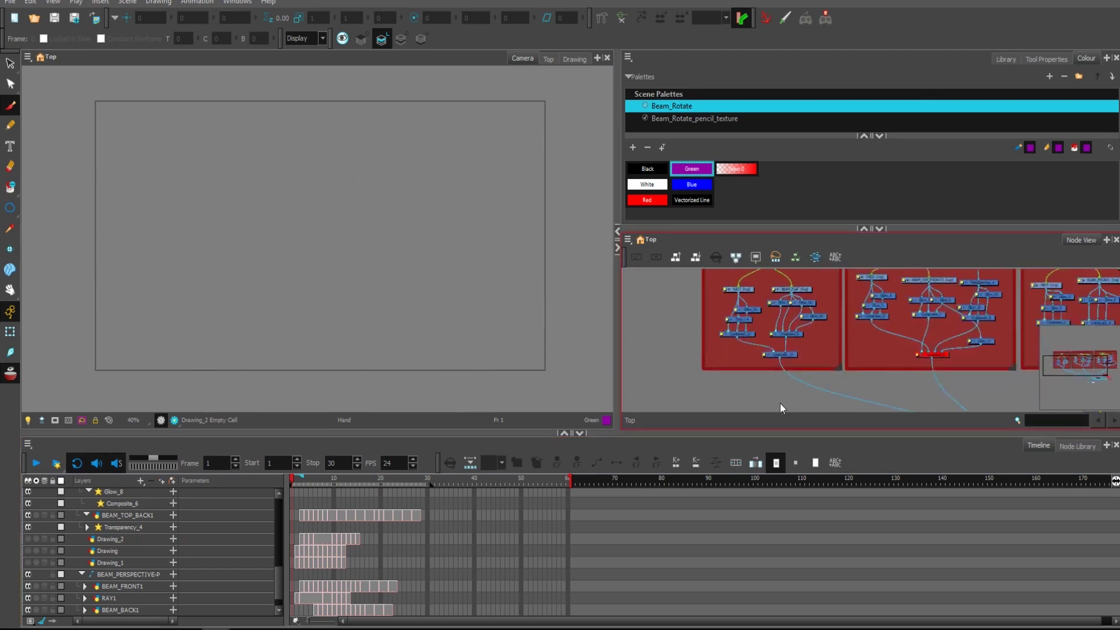
pyautogui.scroll(1, 780, 337)
pyautogui.scroll(2, 802, 341)
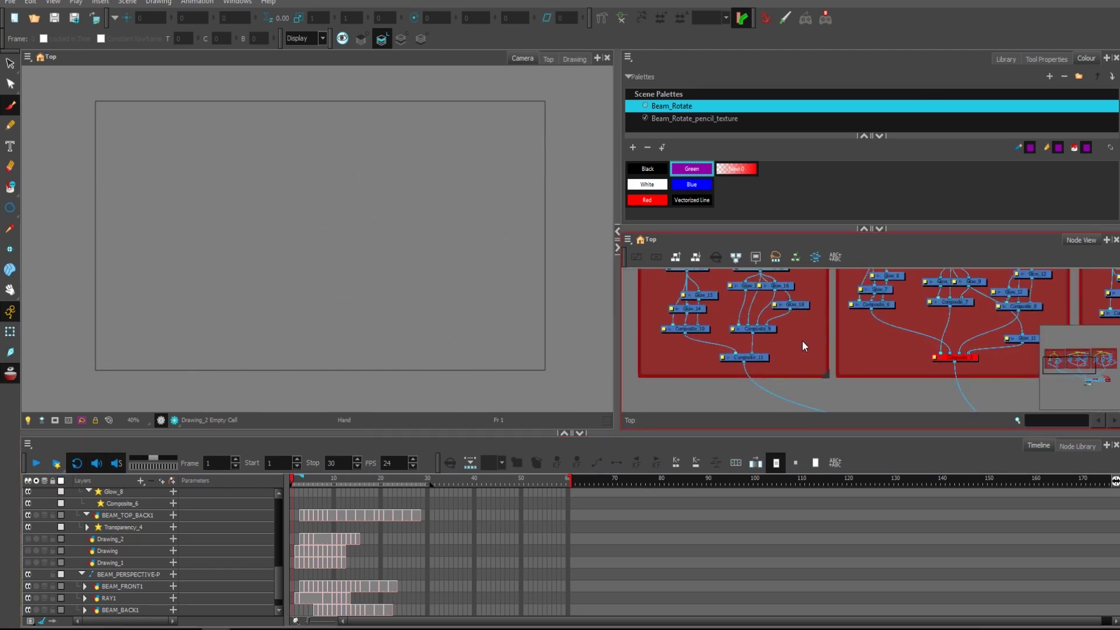
pyautogui.doubleClick(719, 326)
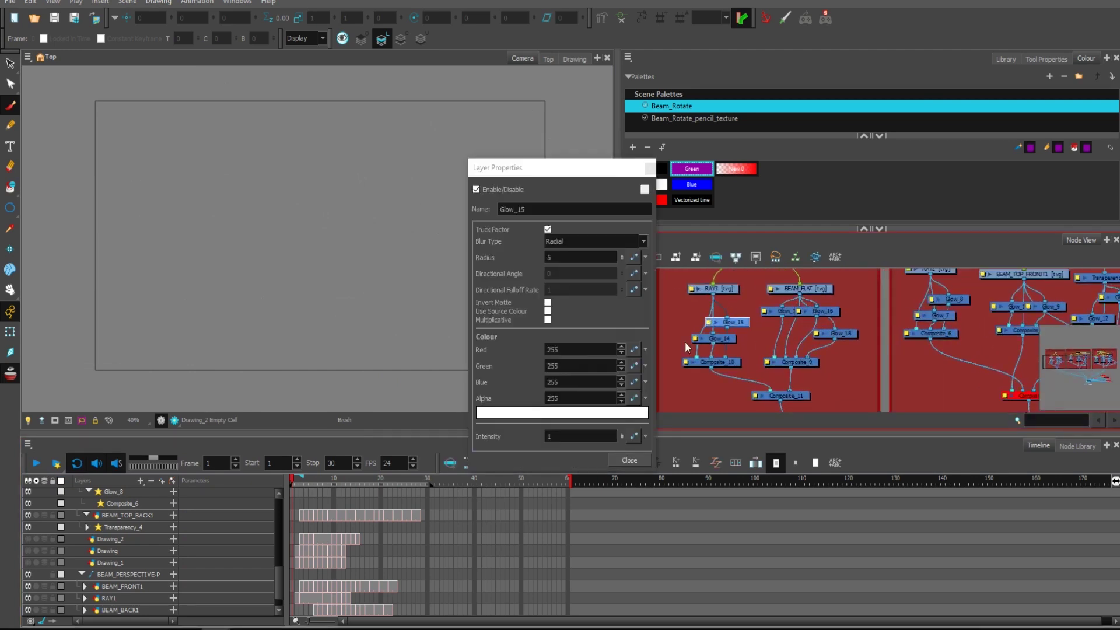
pyautogui.click(652, 169)
# Step: Go to frame 14 and show the flat beam in the camera's render preview
pyautogui.moveTo(407, 478); pyautogui.dragTo(353, 479)
pyautogui.click(175, 420)
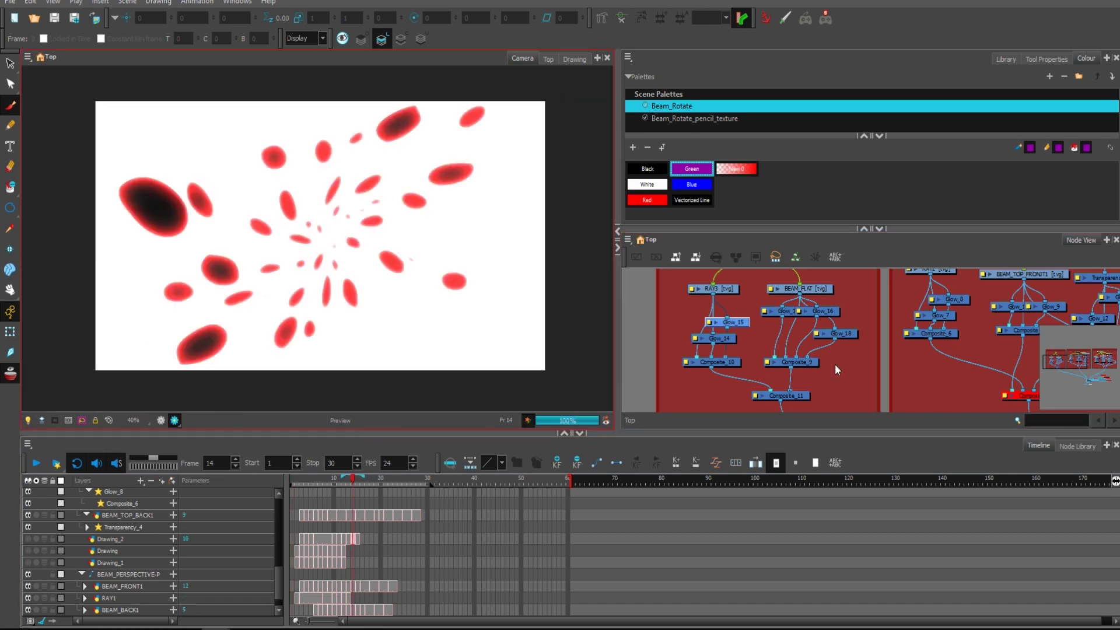
# Step: Enable the leftmost disabled node beside the final composite and inspect the rendered flat beam up close
pyautogui.scroll(-3, 978, 381)
pyautogui.scroll(-1, 978, 381)
pyautogui.moveTo(978, 381); pyautogui.dragTo(962, 331)
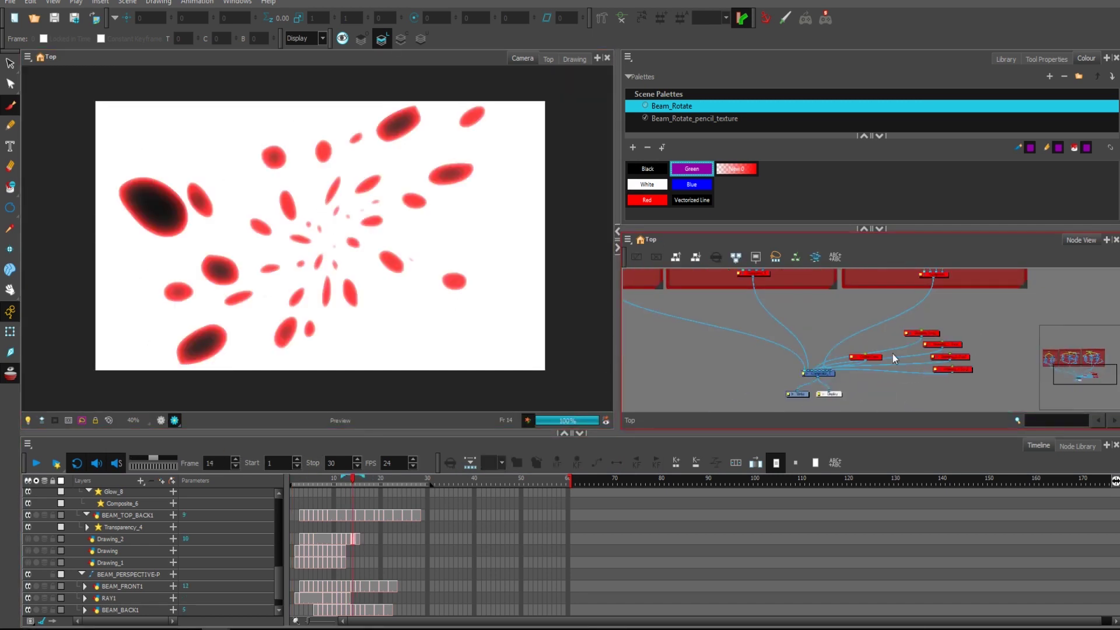
pyautogui.click(862, 358)
pyautogui.moveTo(709, 352); pyautogui.dragTo(857, 381)
pyautogui.scroll(1, 244, 258)
pyautogui.moveTo(212, 232); pyautogui.dragTo(302, 263)
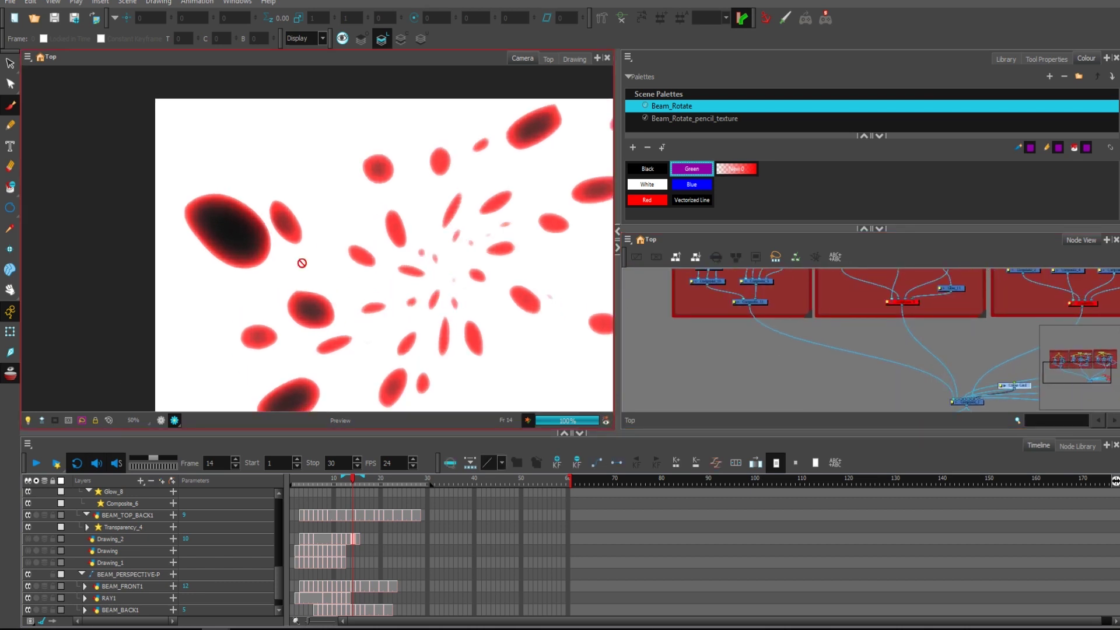
pyautogui.scroll(1, 301, 263)
pyautogui.scroll(-3, 776, 350)
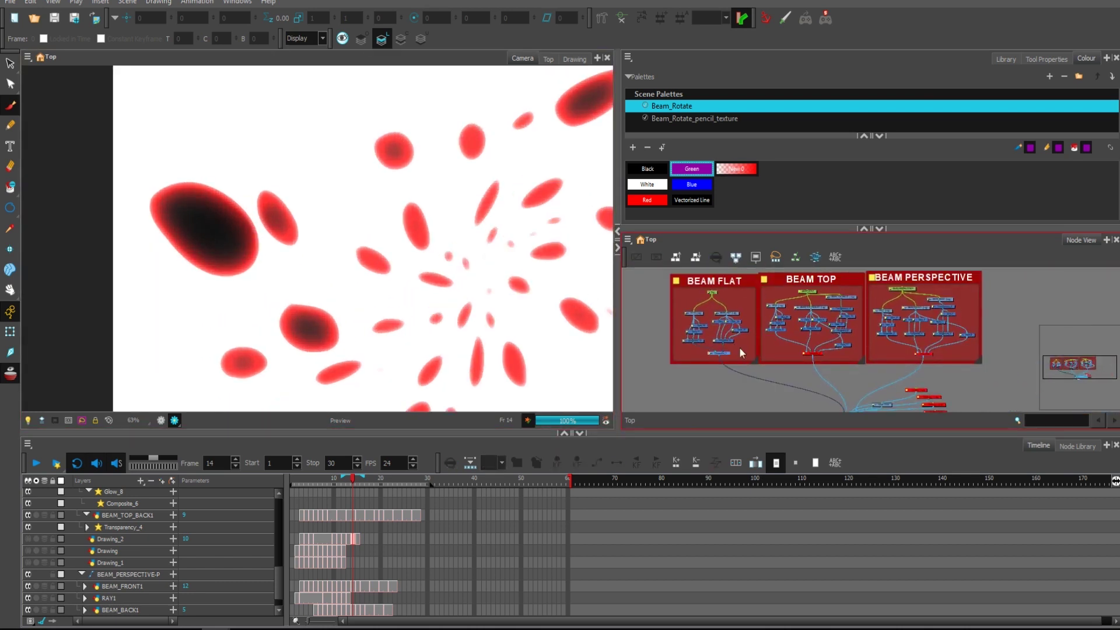
# Step: Disable the BEAM FLAT group's composite and enable the BEAM PERSPECTIVE group's composite to preview the perspective beam
pyautogui.press('d')
pyautogui.click(923, 353)
pyautogui.press('a')
pyautogui.moveTo(960, 373); pyautogui.dragTo(906, 349)
pyautogui.moveTo(533, 342); pyautogui.dragTo(522, 331)
pyautogui.scroll(2, 522, 331)
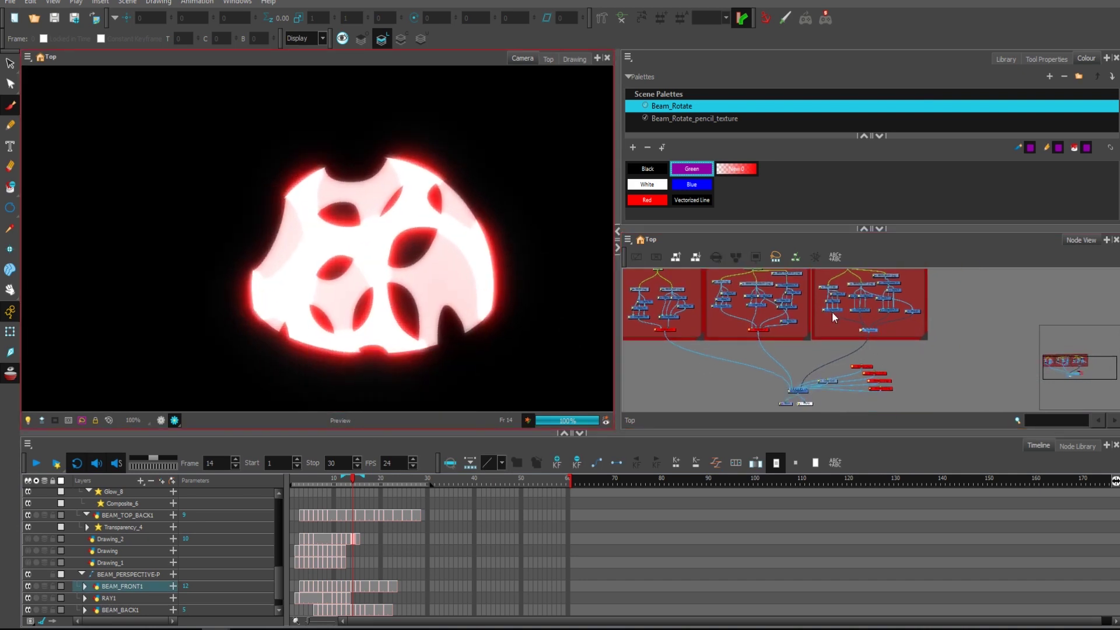
pyautogui.scroll(1, 962, 312)
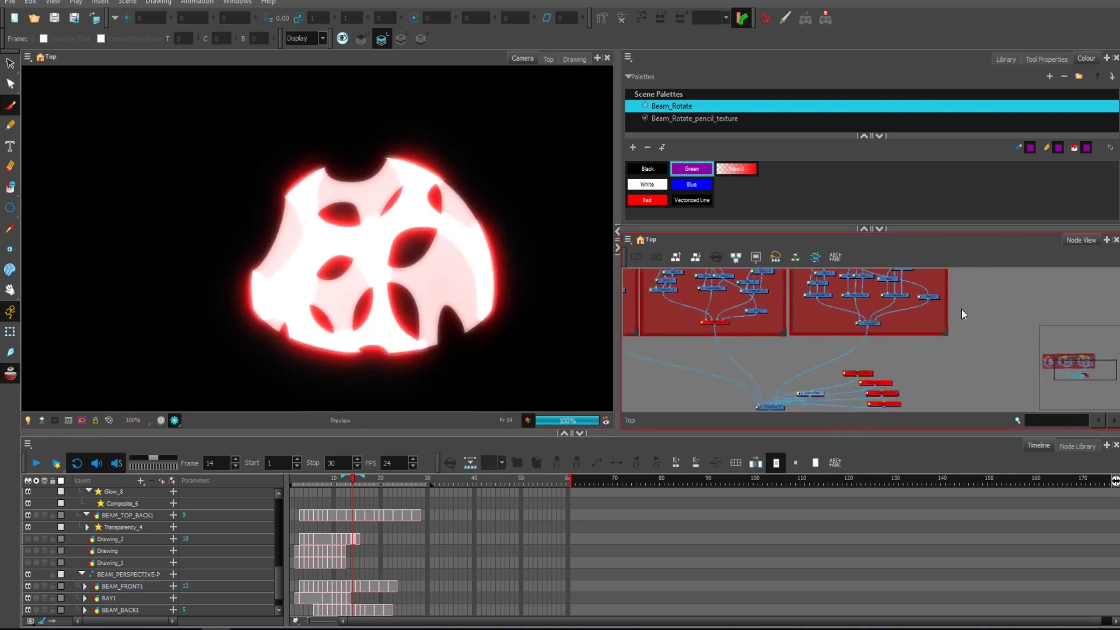
# Step: Toggle the Transparency_2 node under BEAM_BACK1 off and on again to compare its effect on the rendered perspective beam
pyautogui.scroll(4, 950, 350)
pyautogui.click(937, 334)
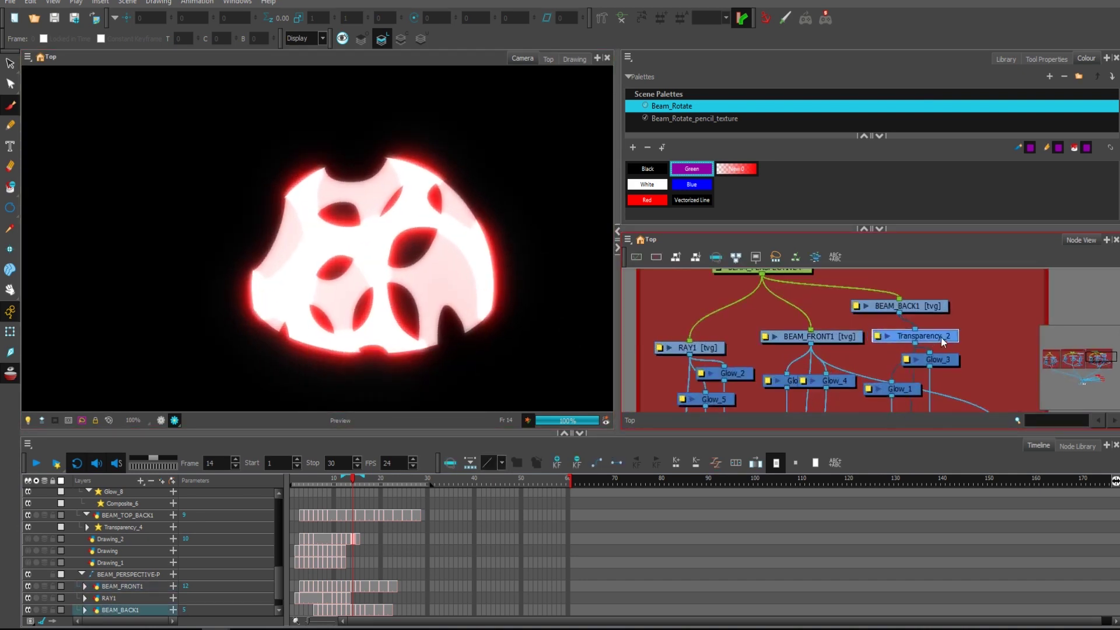
pyautogui.moveTo(939, 334); pyautogui.dragTo(938, 337)
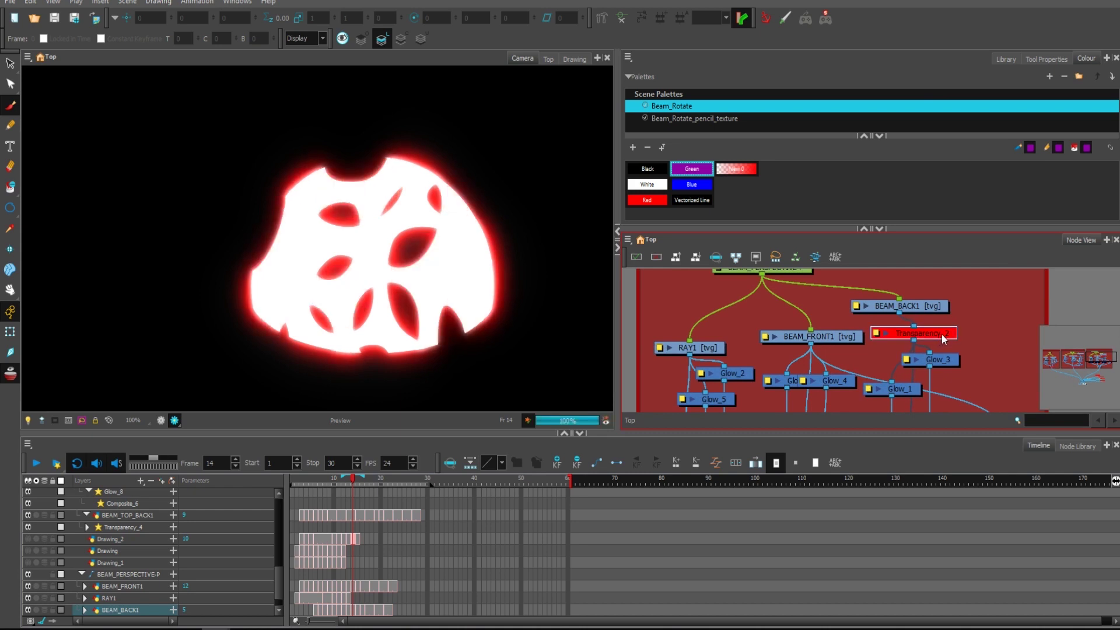
pyautogui.scroll(-4, 495, 279)
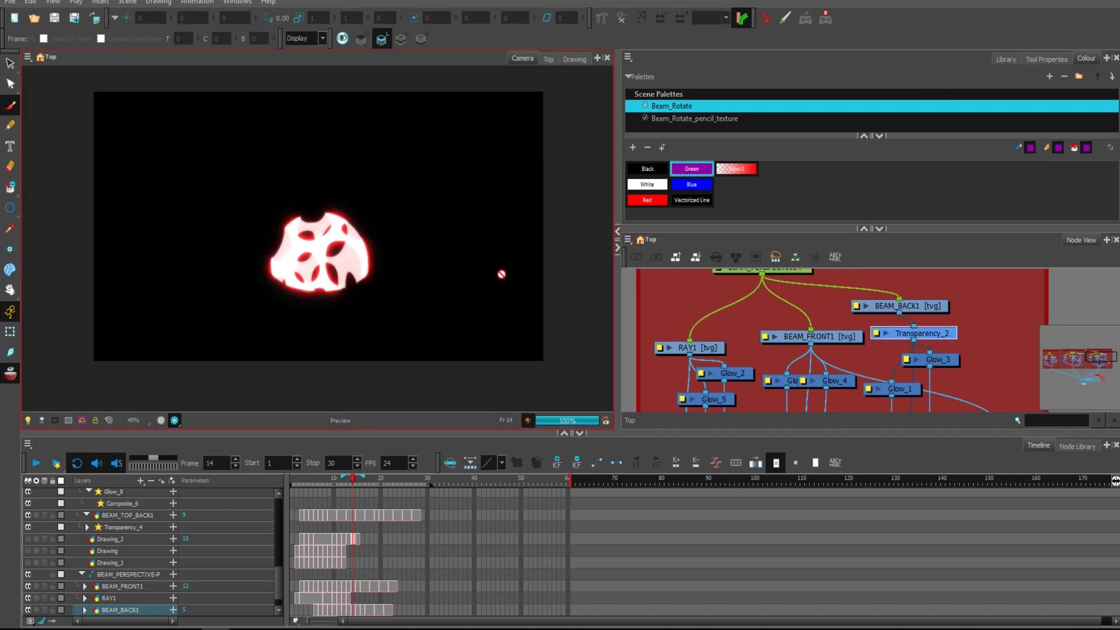